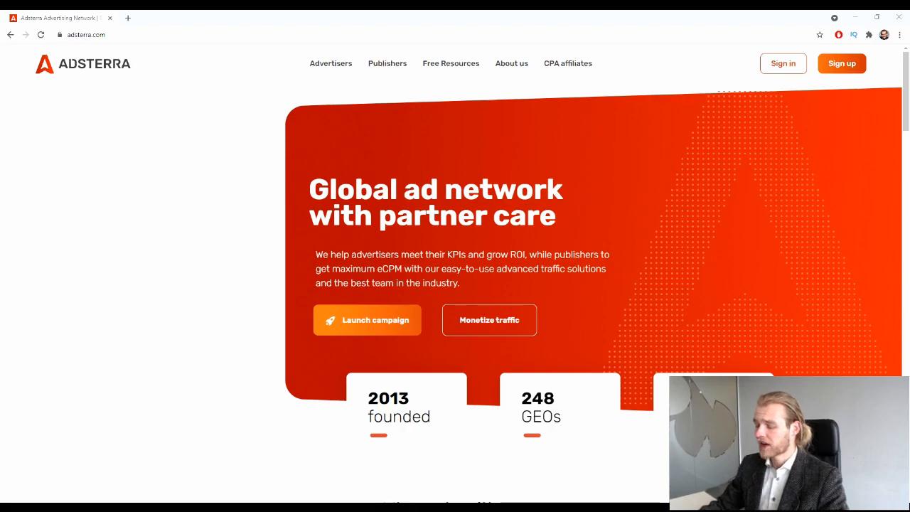
Step: Review the Adsterra homepage from the headline figures to the overview of advertisers, publishers and high-converting ad formats
{"action": "left_click_drag", "start_coordinate": [573, 416], "coordinate": [542, 393]}
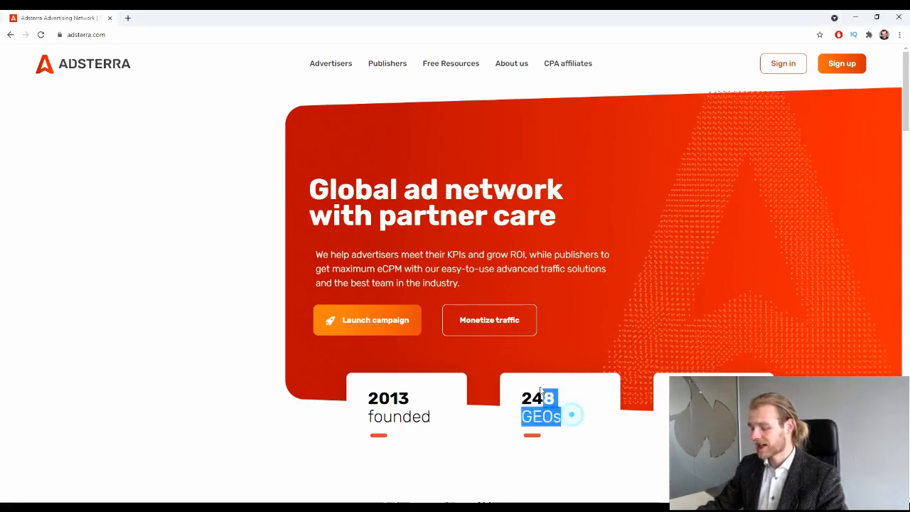
{"action": "left_click", "coordinate": [626, 411]}
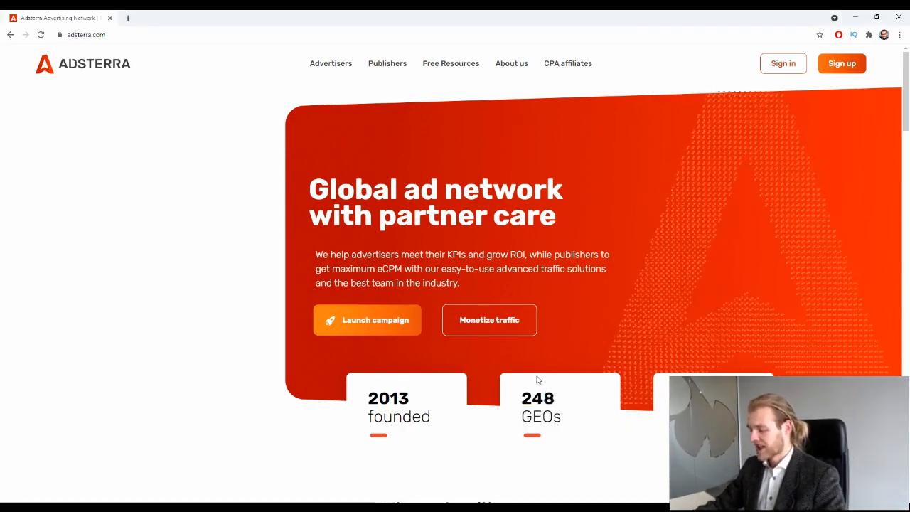
{"action": "scroll", "coordinate": [582, 391], "scroll_direction": "down", "scroll_amount": 3}
{"action": "scroll", "coordinate": [557, 362], "scroll_direction": "down", "scroll_amount": 4}
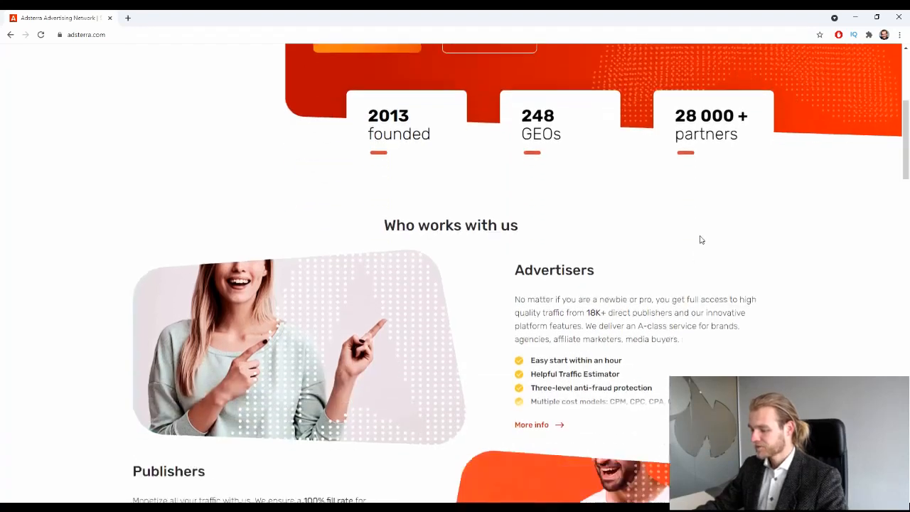
{"action": "scroll", "coordinate": [416, 213], "scroll_direction": "down", "scroll_amount": 6}
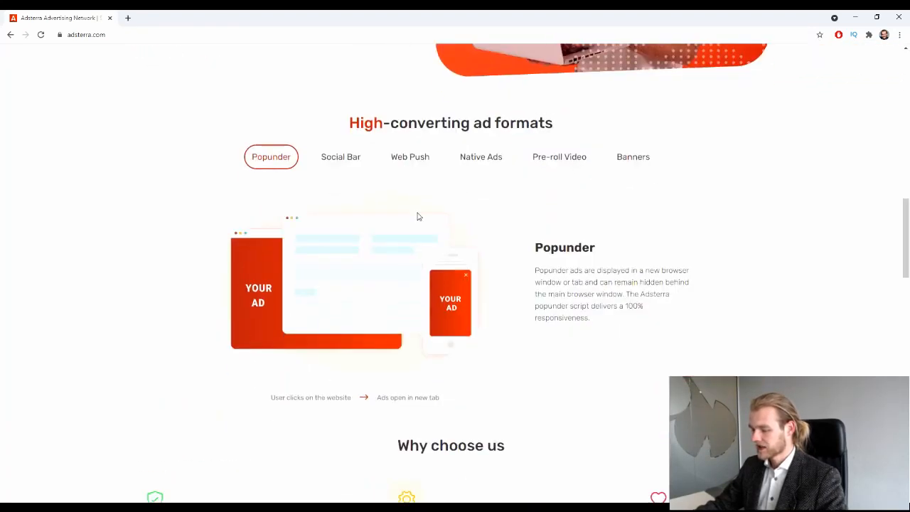
{"action": "scroll", "coordinate": [417, 216], "scroll_direction": "up", "scroll_amount": 3}
{"action": "scroll", "coordinate": [417, 215], "scroll_direction": "down", "scroll_amount": 2}
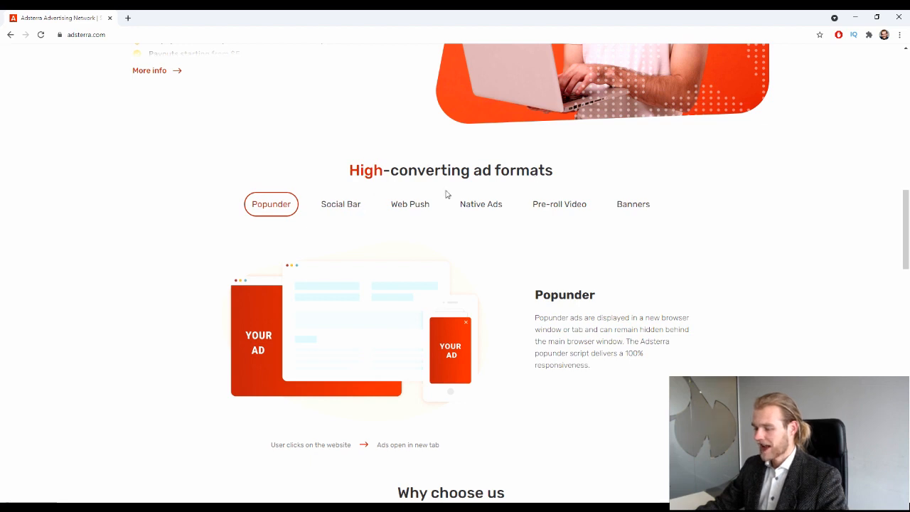
Step: View the Social Bar, Web Push, Pre-roll Video, Banners and Native Ads format previews and skim the rest of the homepage
{"action": "left_click", "coordinate": [342, 205]}
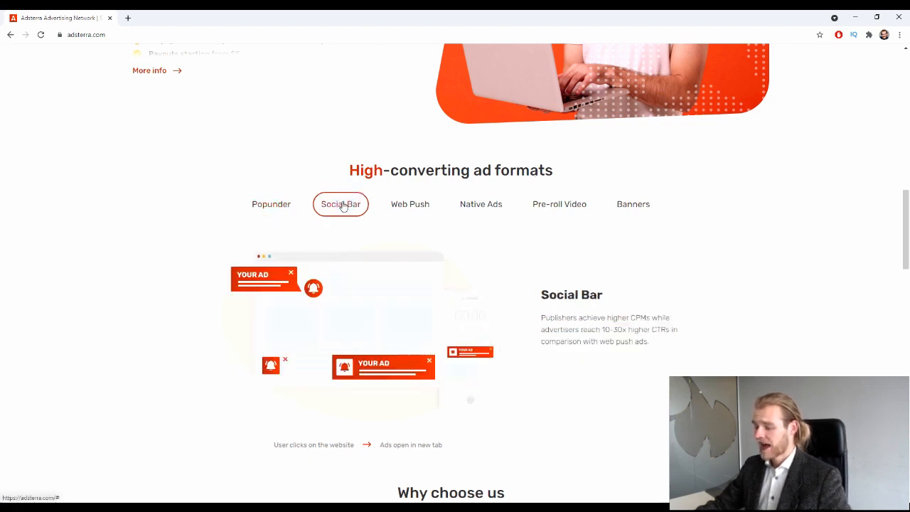
{"action": "left_click", "coordinate": [400, 201]}
{"action": "left_click", "coordinate": [500, 205]}
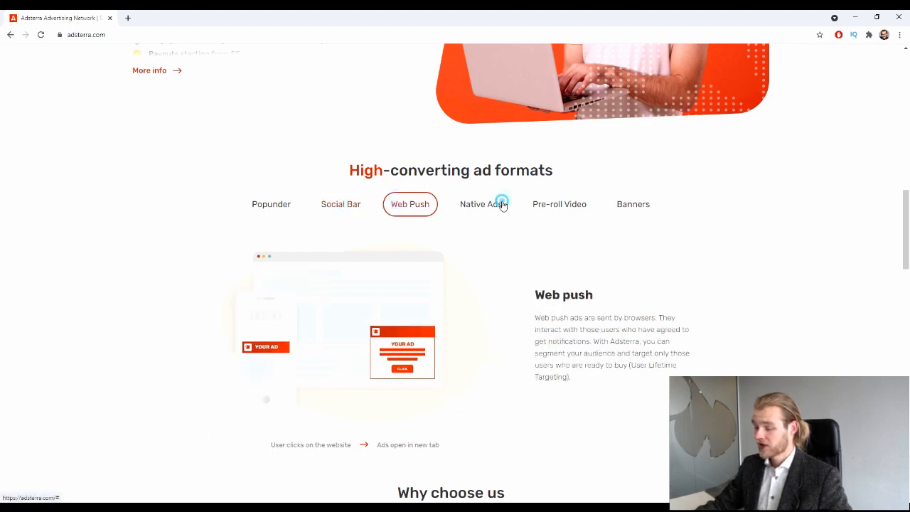
{"action": "left_click", "coordinate": [534, 206]}
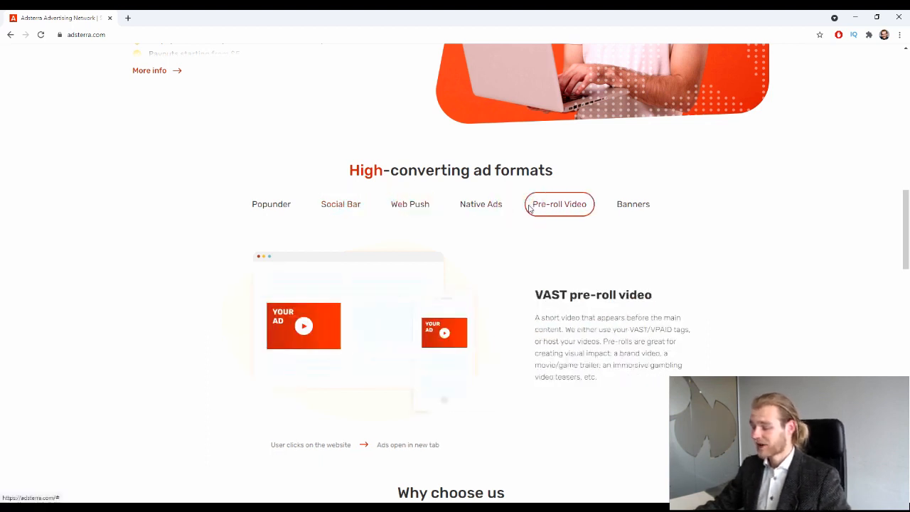
{"action": "left_click", "coordinate": [649, 207]}
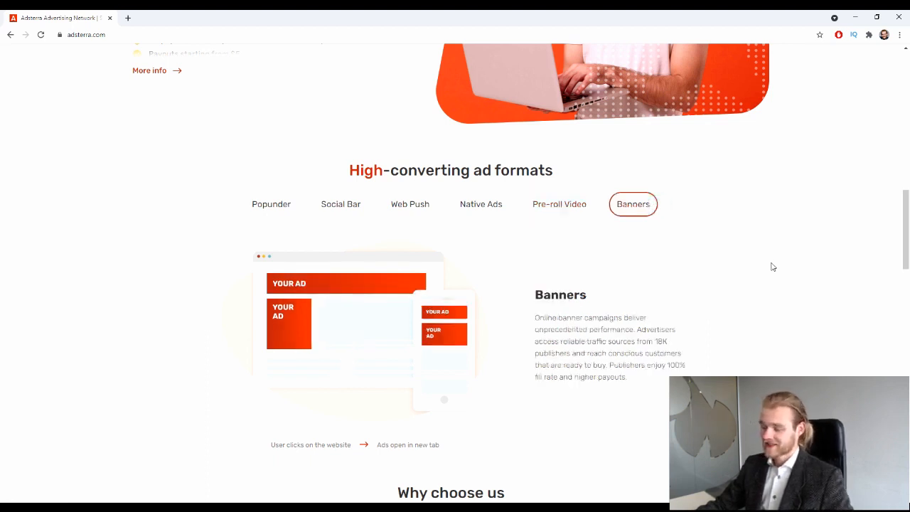
{"action": "left_click", "coordinate": [499, 205]}
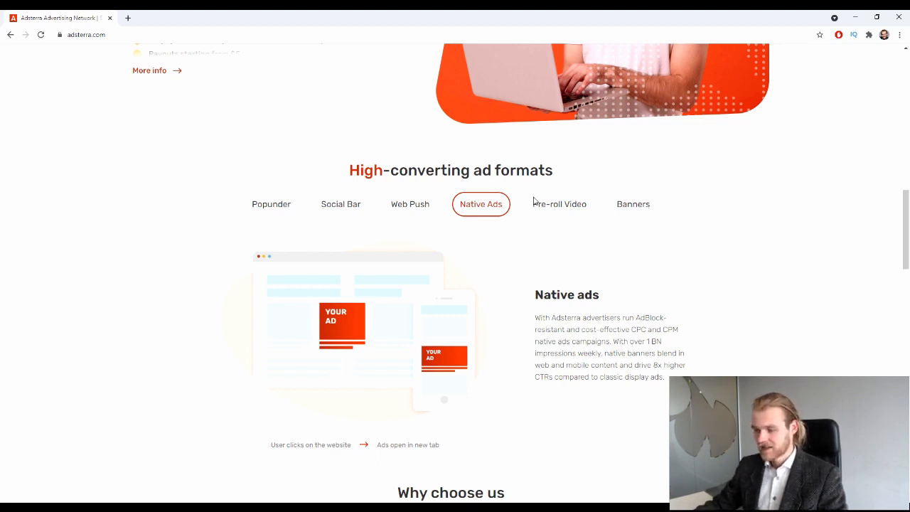
{"action": "scroll", "coordinate": [370, 312], "scroll_direction": "down", "scroll_amount": 2}
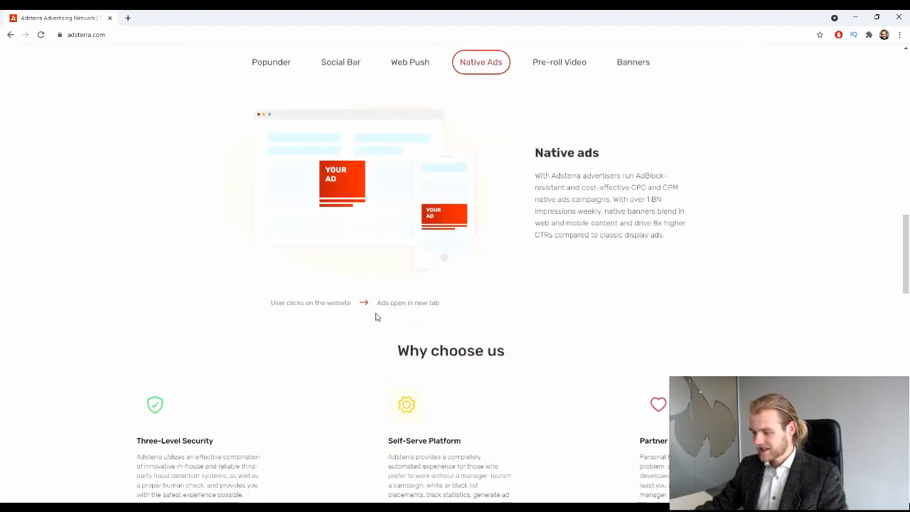
{"action": "scroll", "coordinate": [377, 317], "scroll_direction": "down", "scroll_amount": 13}
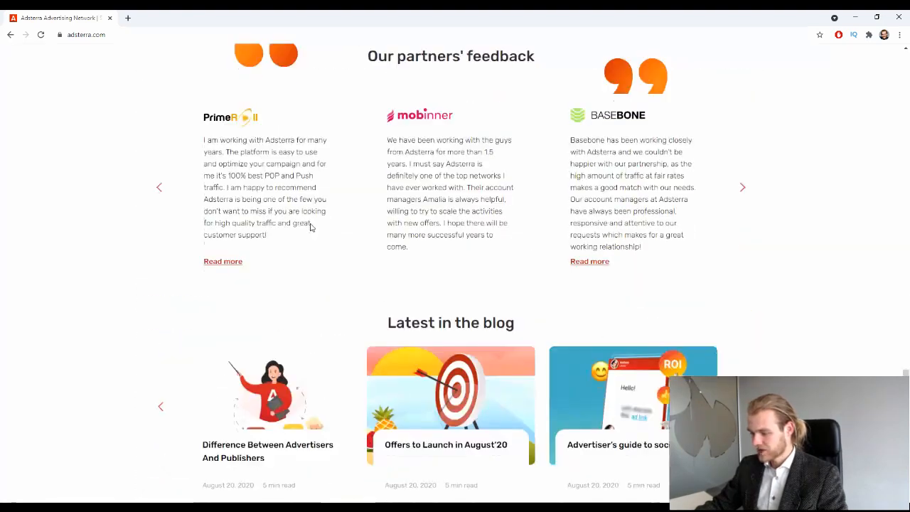
{"action": "scroll", "coordinate": [310, 226], "scroll_direction": "up", "scroll_amount": 20}
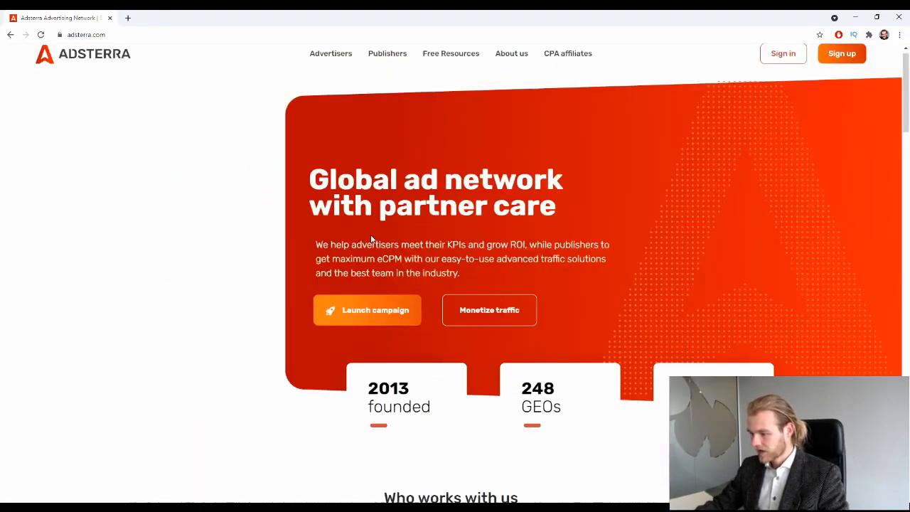
Step: Open the information page for advertisers and review its self-serve platform steps and ad formats
{"action": "left_click", "coordinate": [327, 63]}
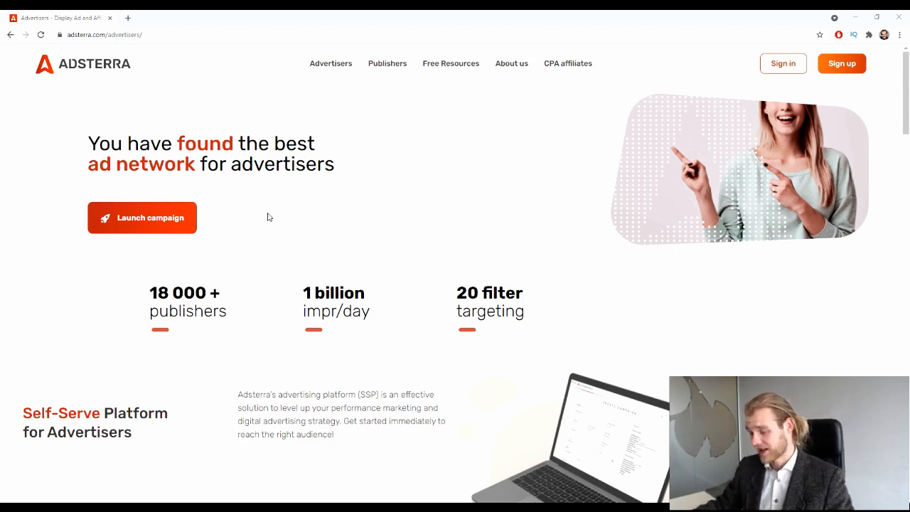
{"action": "scroll", "coordinate": [266, 215], "scroll_direction": "down", "scroll_amount": 3}
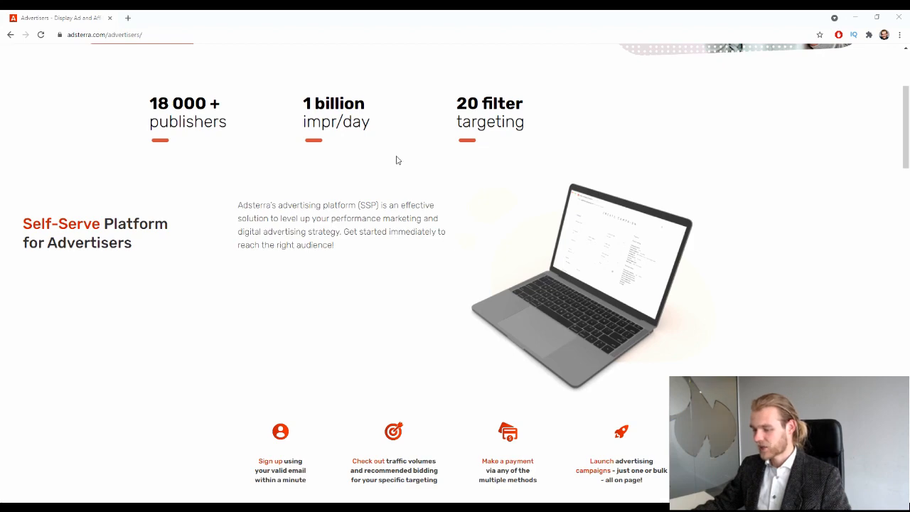
{"action": "scroll", "coordinate": [394, 162], "scroll_direction": "down", "scroll_amount": 2}
{"action": "scroll", "coordinate": [359, 151], "scroll_direction": "down", "scroll_amount": 2}
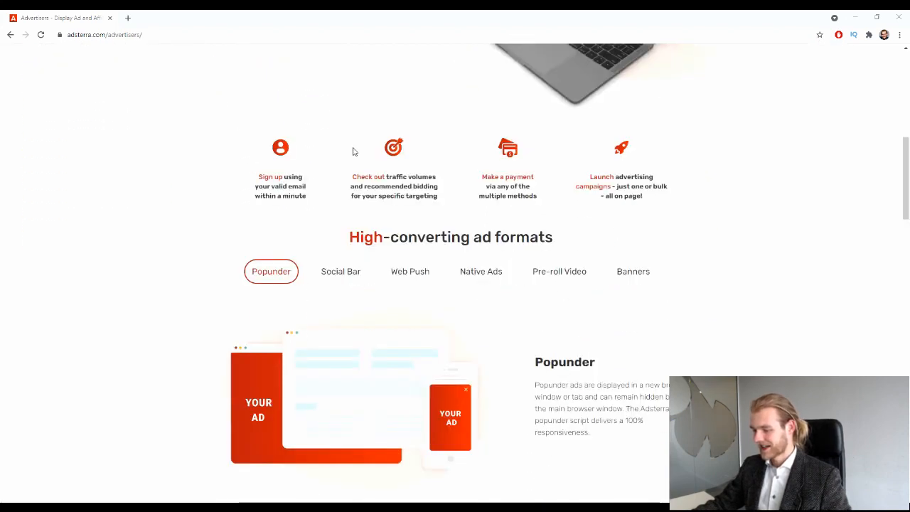
{"action": "scroll", "coordinate": [347, 157], "scroll_direction": "down", "scroll_amount": 4}
{"action": "right_click", "coordinate": [346, 157]}
{"action": "left_click", "coordinate": [208, 231]}
{"action": "scroll", "coordinate": [212, 233], "scroll_direction": "down", "scroll_amount": 3}
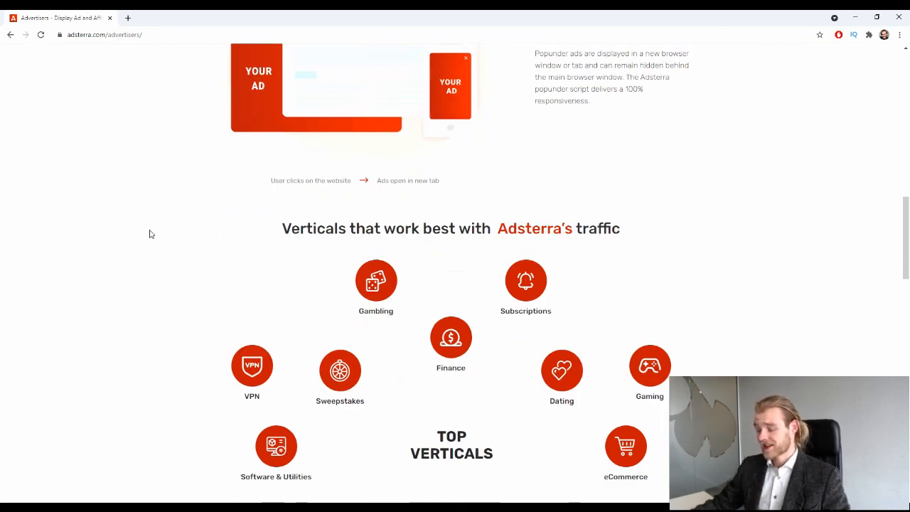
Step: Examine the top verticals, the reasons to choose Adsterra and the partners on the advertisers page
{"action": "scroll", "coordinate": [41, 199], "scroll_direction": "down", "scroll_amount": 1}
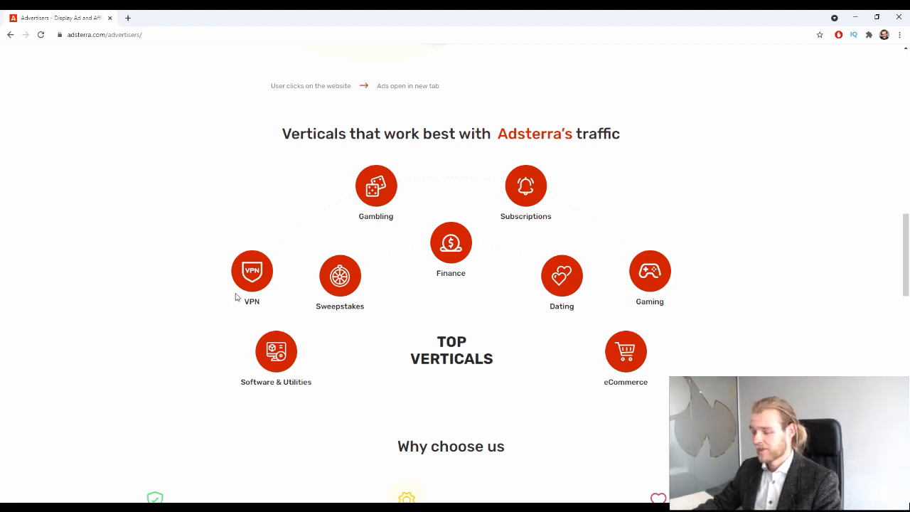
{"action": "scroll", "coordinate": [236, 297], "scroll_direction": "down", "scroll_amount": 5}
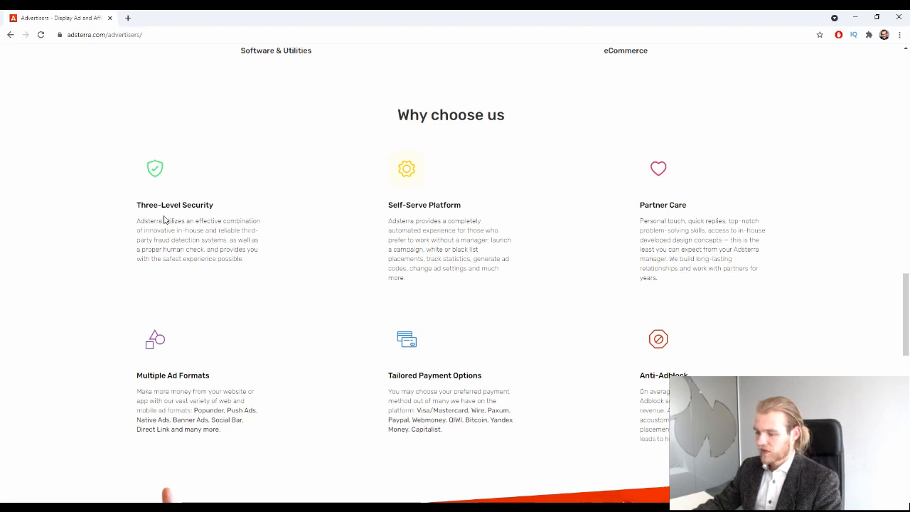
{"action": "scroll", "coordinate": [614, 224], "scroll_direction": "down", "scroll_amount": 2}
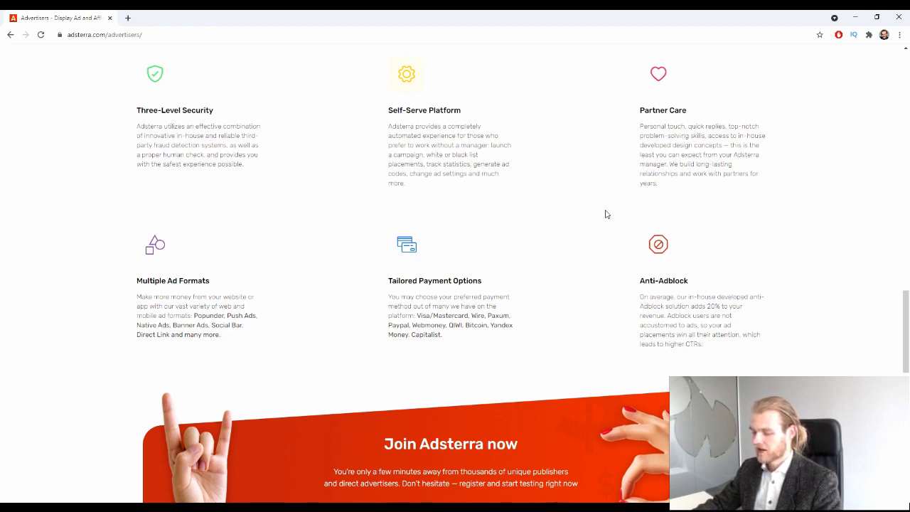
{"action": "scroll", "coordinate": [211, 284], "scroll_direction": "down", "scroll_amount": 9}
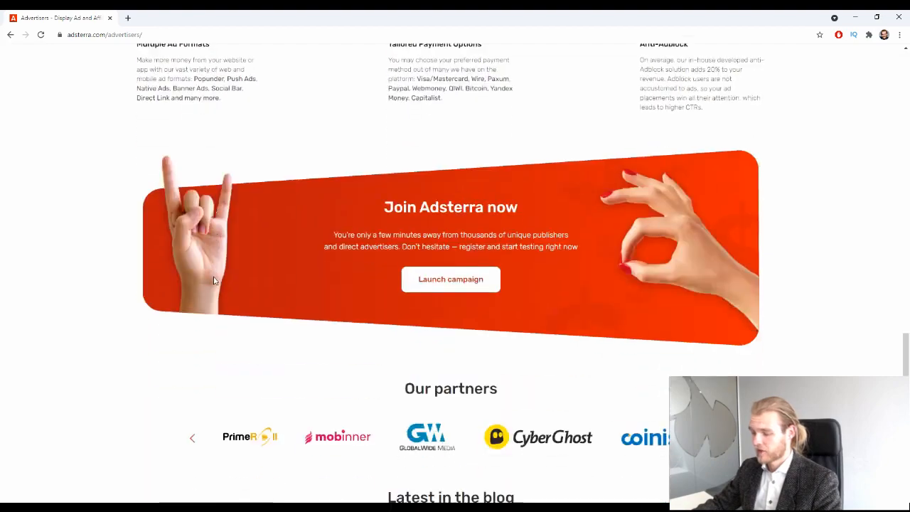
{"action": "scroll", "coordinate": [213, 283], "scroll_direction": "up", "scroll_amount": 6}
{"action": "scroll", "coordinate": [772, 291], "scroll_direction": "up", "scroll_amount": 20}
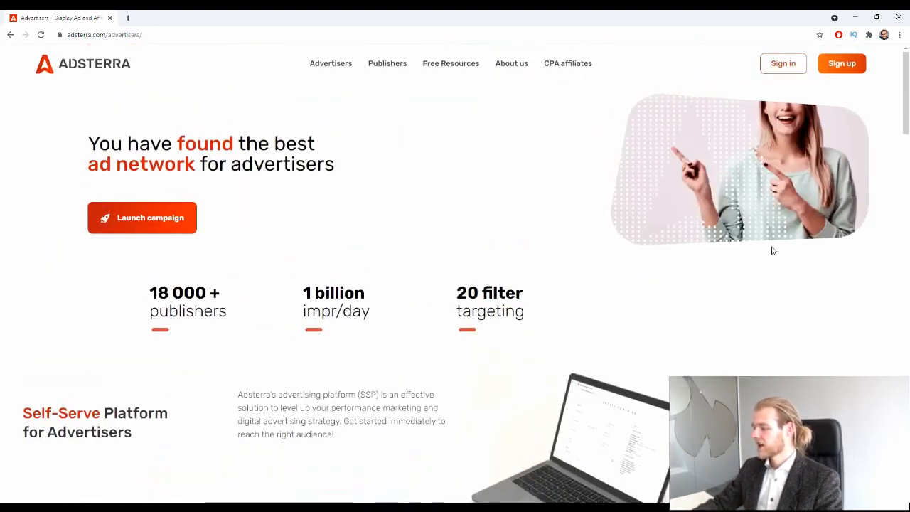
Step: Sign in as an advertiser and open the form for creating a new campaign
{"action": "left_click", "coordinate": [774, 75]}
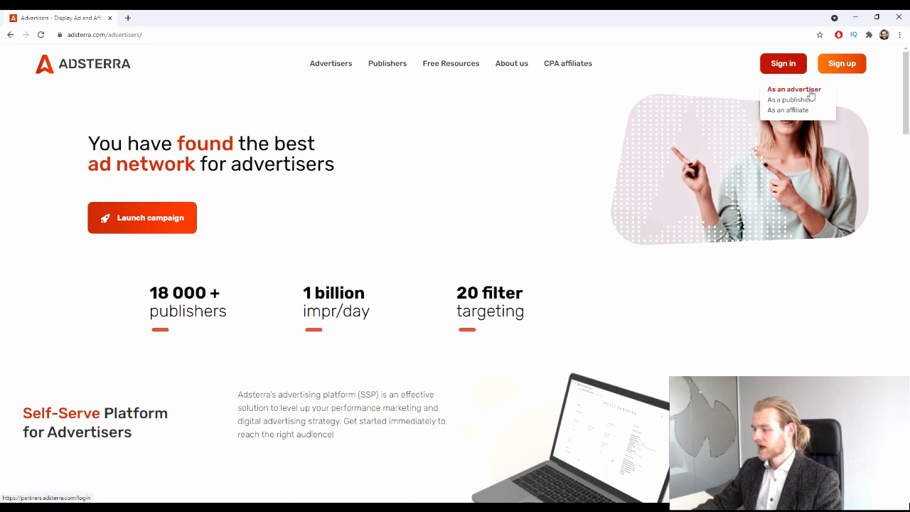
{"action": "left_click", "coordinate": [785, 90]}
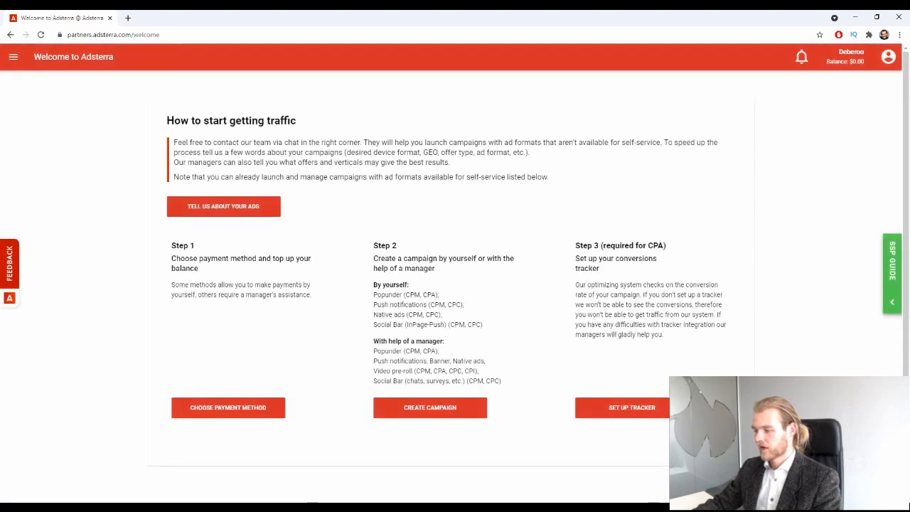
{"action": "left_click", "coordinate": [13, 56]}
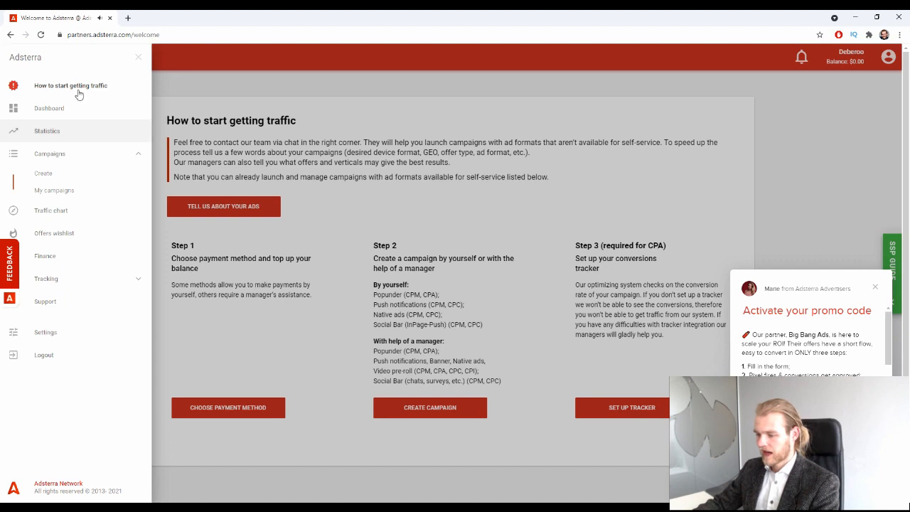
{"action": "left_click", "coordinate": [117, 179]}
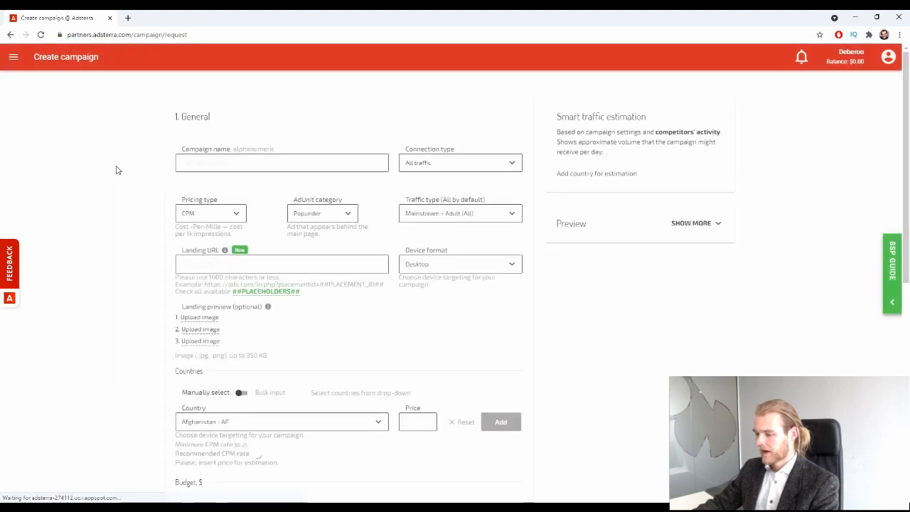
Step: Name the campaign Deberoo and set its connection type to All traffic
{"action": "left_click", "coordinate": [298, 163]}
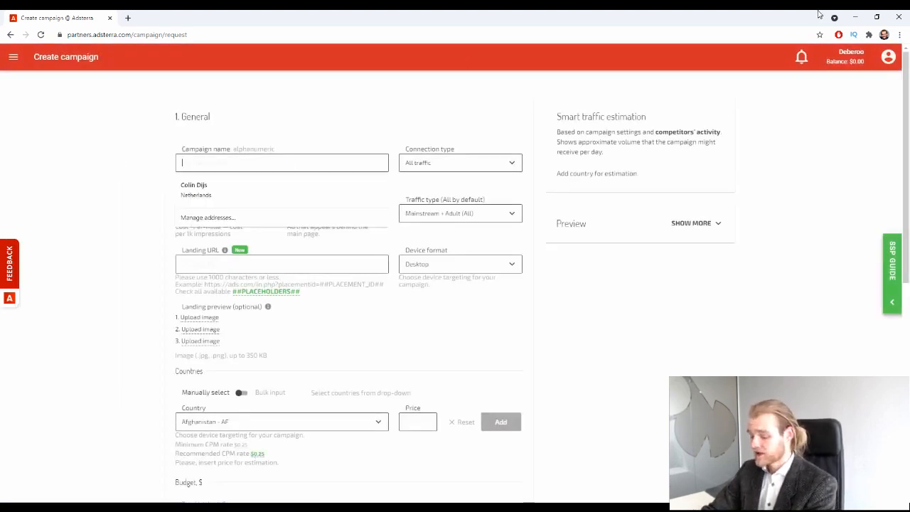
{"action": "type", "text": "Deberoo"}
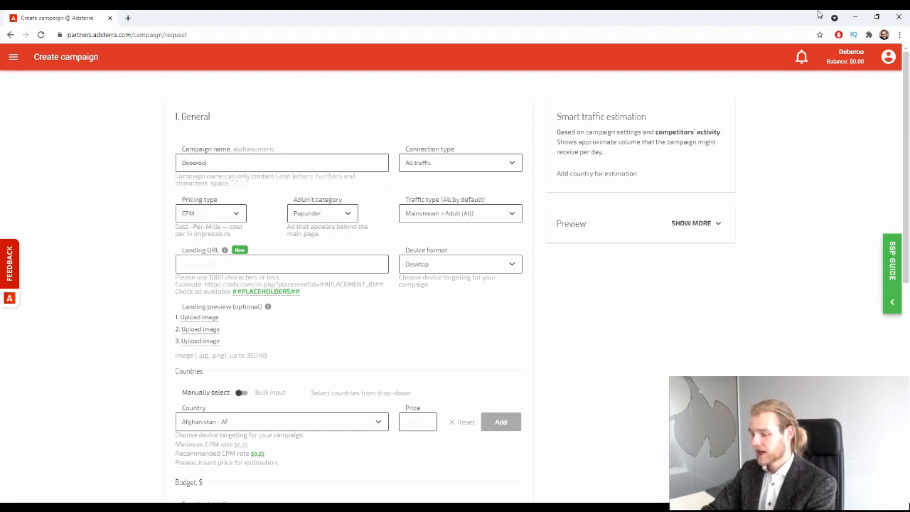
{"action": "key", "text": "Tab"}
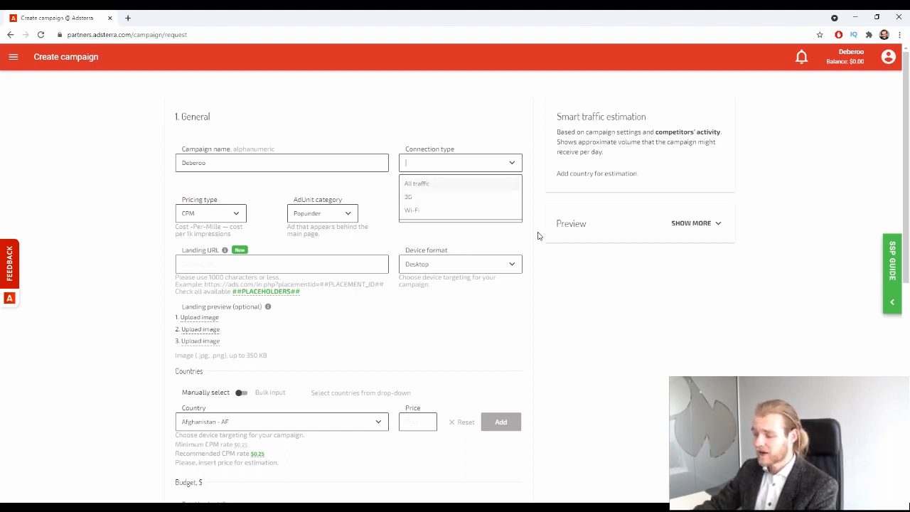
{"action": "left_click", "coordinate": [451, 190]}
{"action": "left_click", "coordinate": [422, 182]}
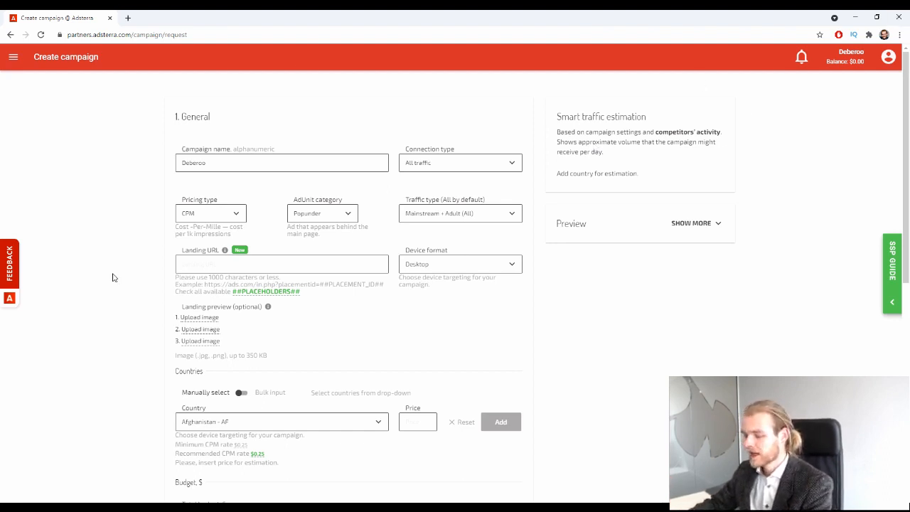
Step: Set the campaign's pricing type to CPM and its ad unit category to Native banner
{"action": "left_click", "coordinate": [226, 211]}
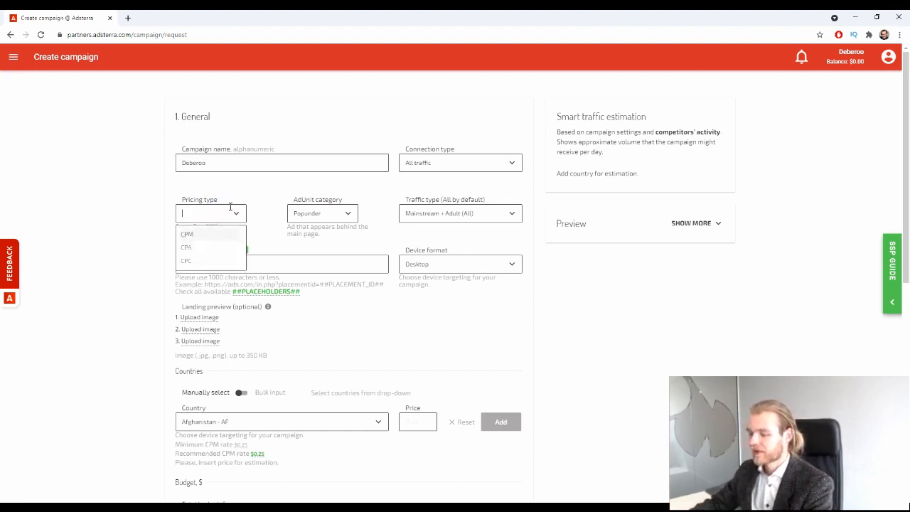
{"action": "left_click", "coordinate": [188, 237]}
{"action": "left_click", "coordinate": [140, 220]}
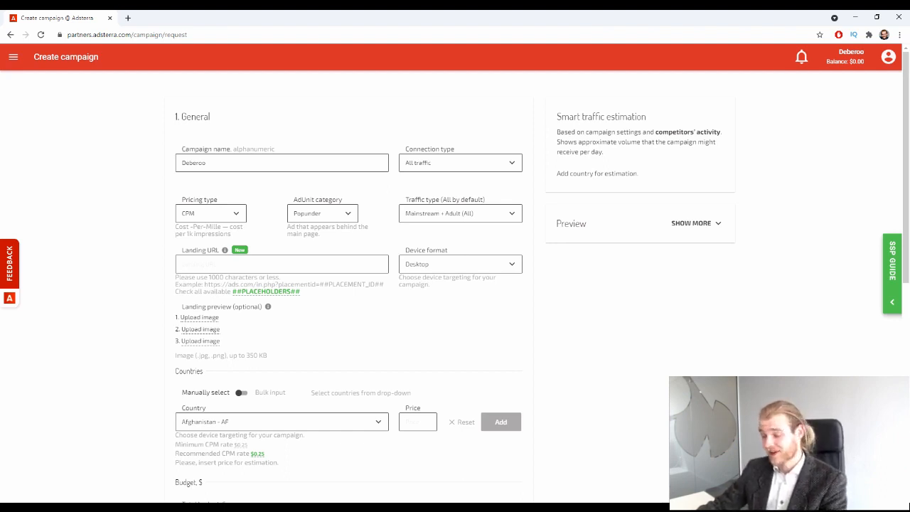
{"action": "left_click", "coordinate": [313, 212]}
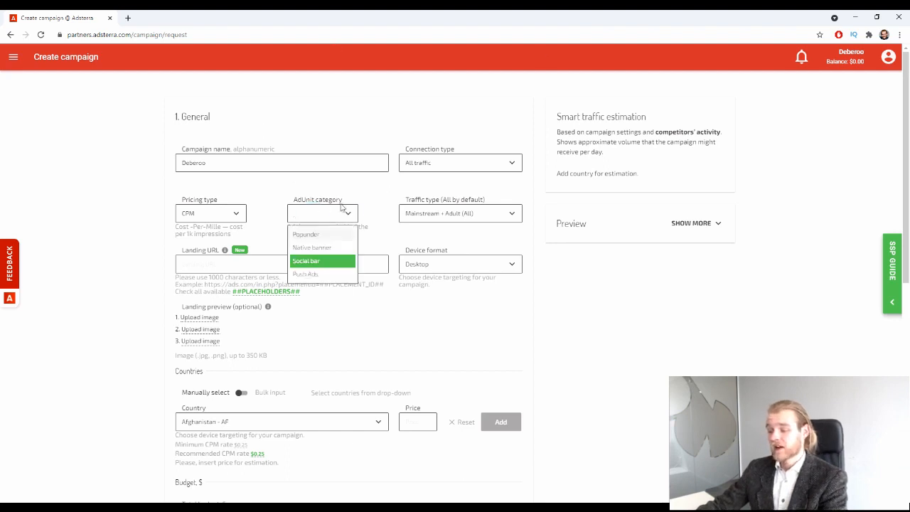
{"action": "left_click", "coordinate": [313, 246]}
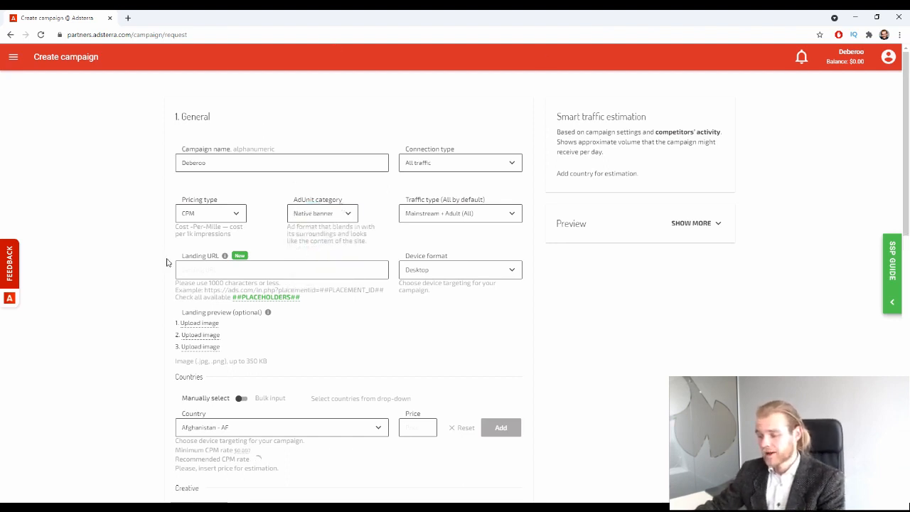
{"action": "left_click", "coordinate": [452, 214]}
{"action": "left_click", "coordinate": [314, 211]}
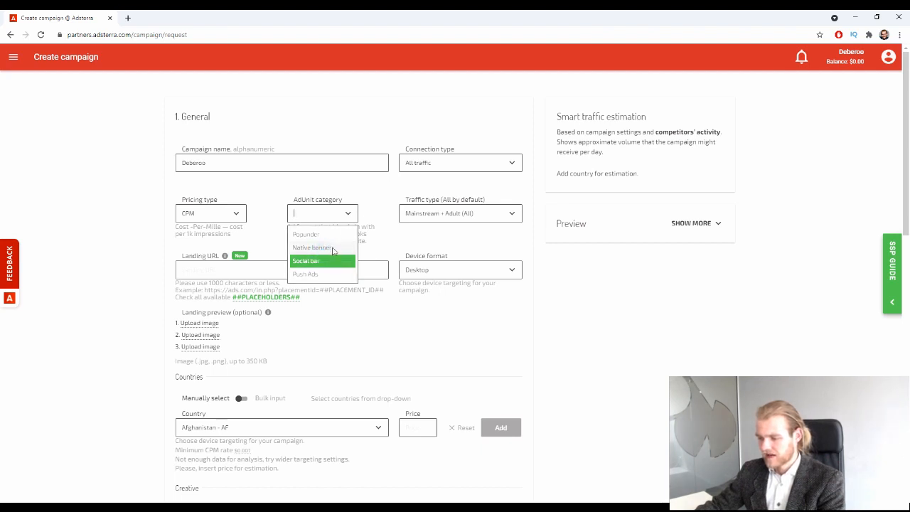
{"action": "left_click", "coordinate": [334, 246]}
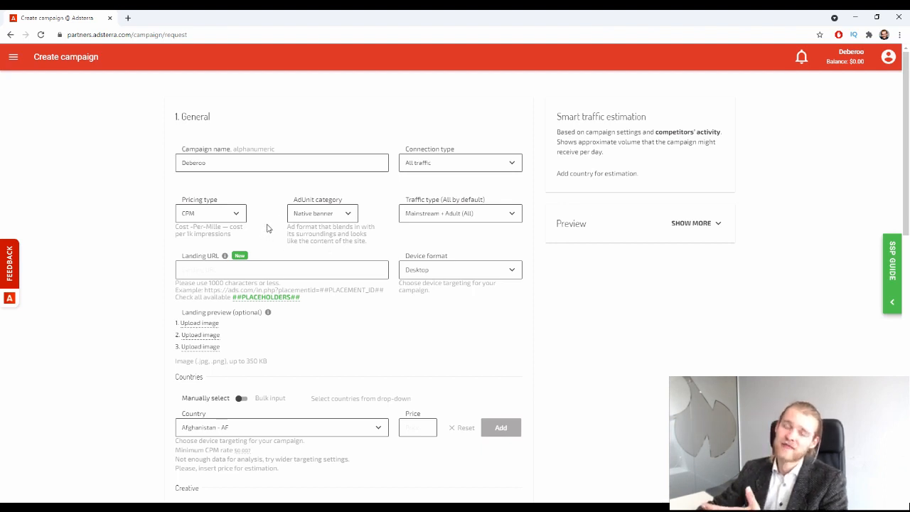
Step: Set the traffic type to Mainstream and enter deberoo.com/ as the landing URL
{"action": "left_click", "coordinate": [447, 215]}
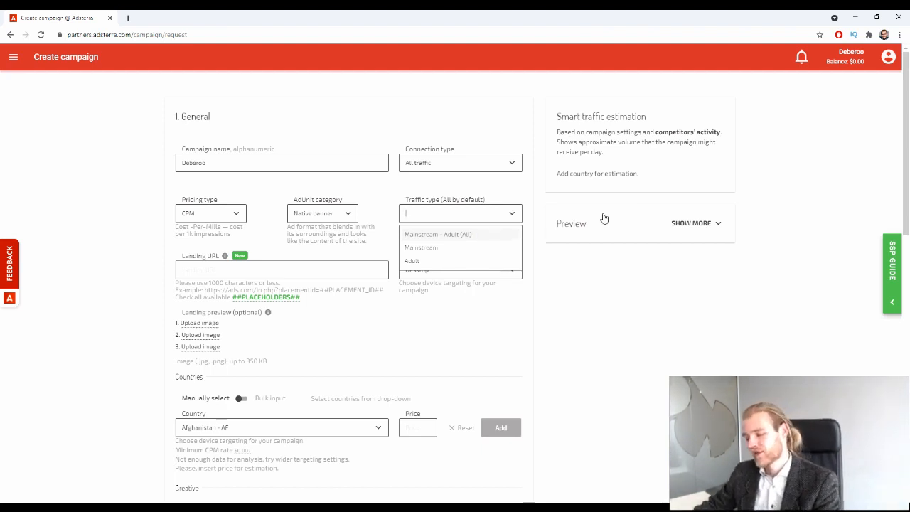
{"action": "left_click", "coordinate": [445, 246]}
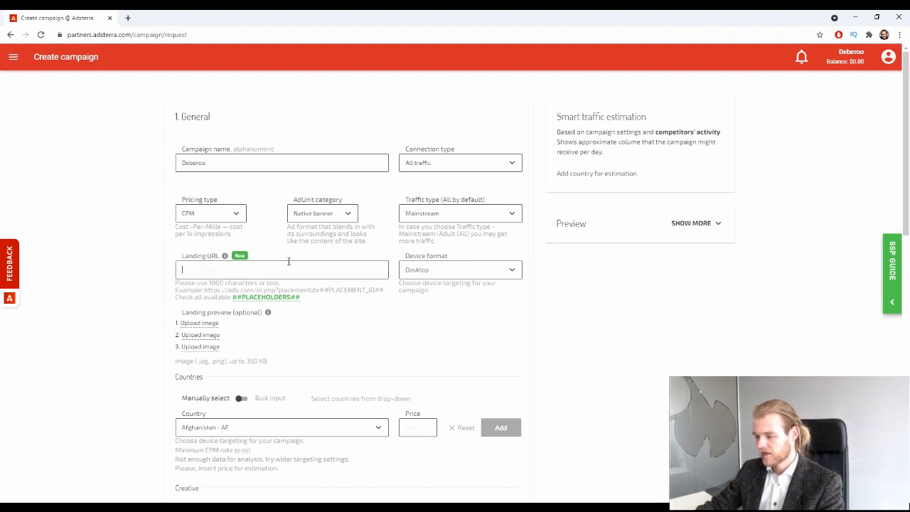
{"action": "scroll", "coordinate": [285, 264], "scroll_direction": "down", "scroll_amount": 6}
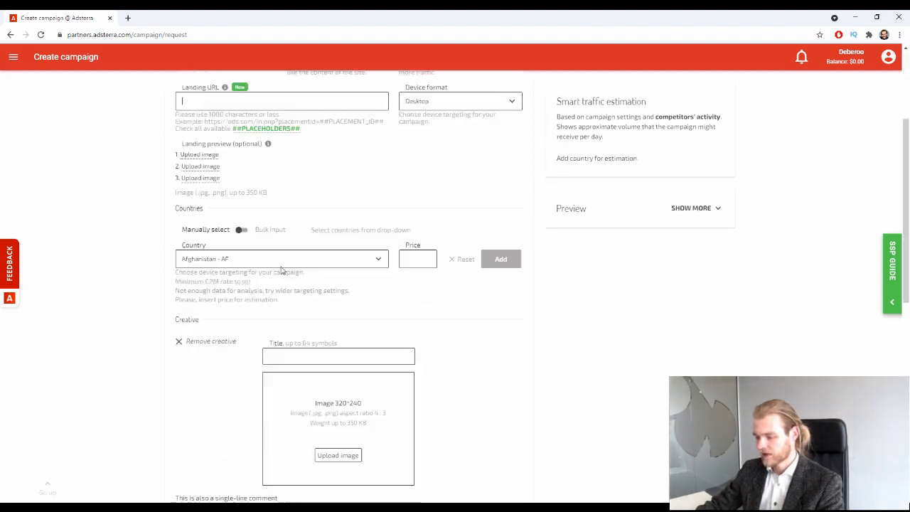
{"action": "scroll", "coordinate": [285, 242], "scroll_direction": "up", "scroll_amount": 6}
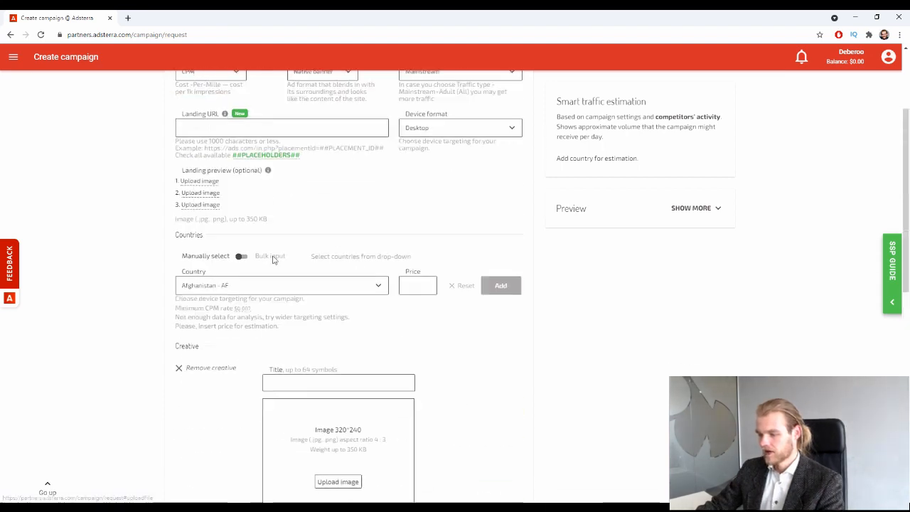
{"action": "left_click", "coordinate": [322, 215]}
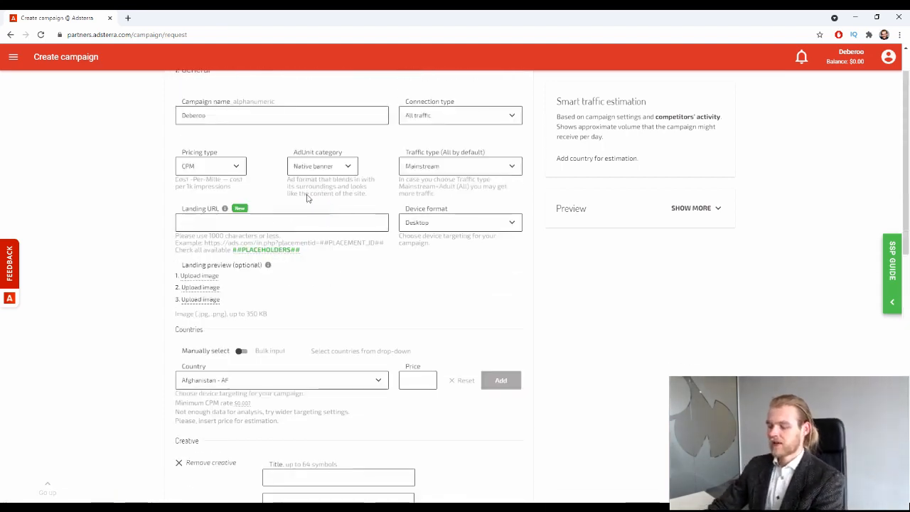
{"action": "type", "text": "debero"}
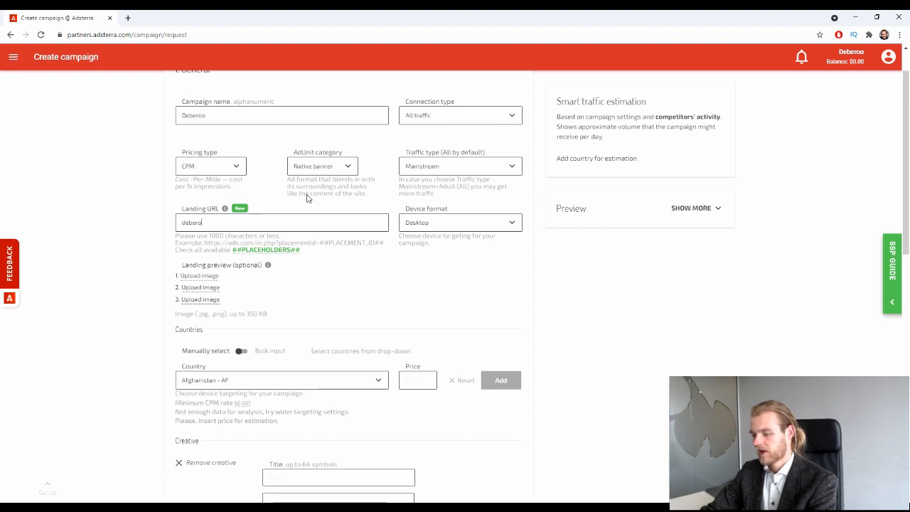
{"action": "type", "text": "o.com/"}
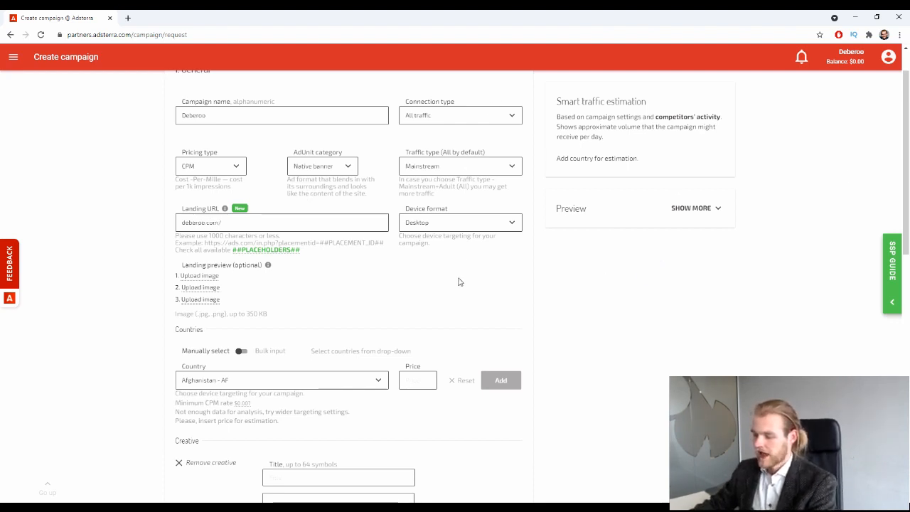
Step: Try the Mobile and Tablet device formats, and choose Desktop as the campaign's device format
{"action": "left_click", "coordinate": [444, 216]}
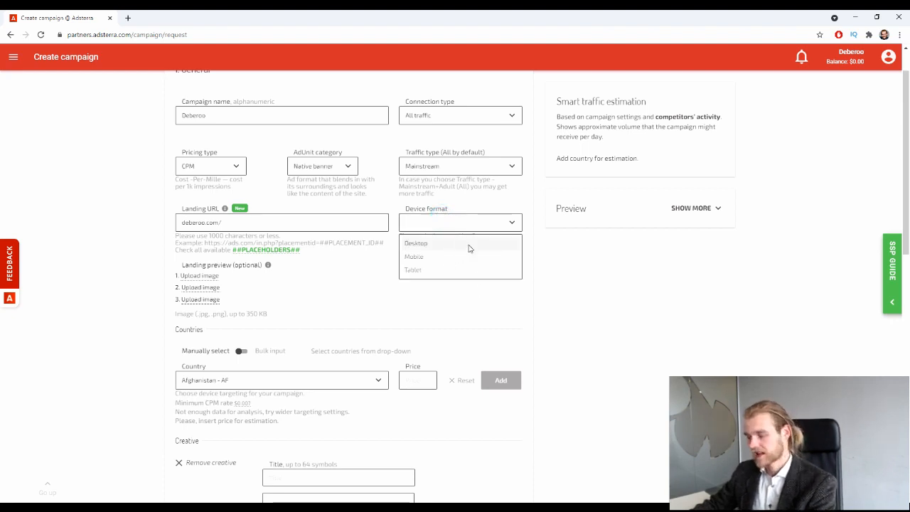
{"action": "left_click", "coordinate": [450, 244]}
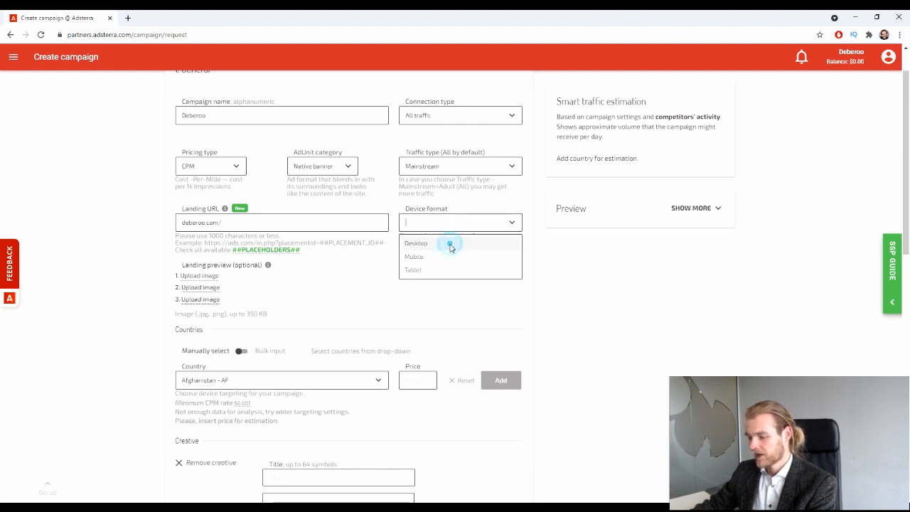
{"action": "left_click", "coordinate": [491, 226]}
{"action": "left_click", "coordinate": [460, 256]}
{"action": "left_click", "coordinate": [455, 222]}
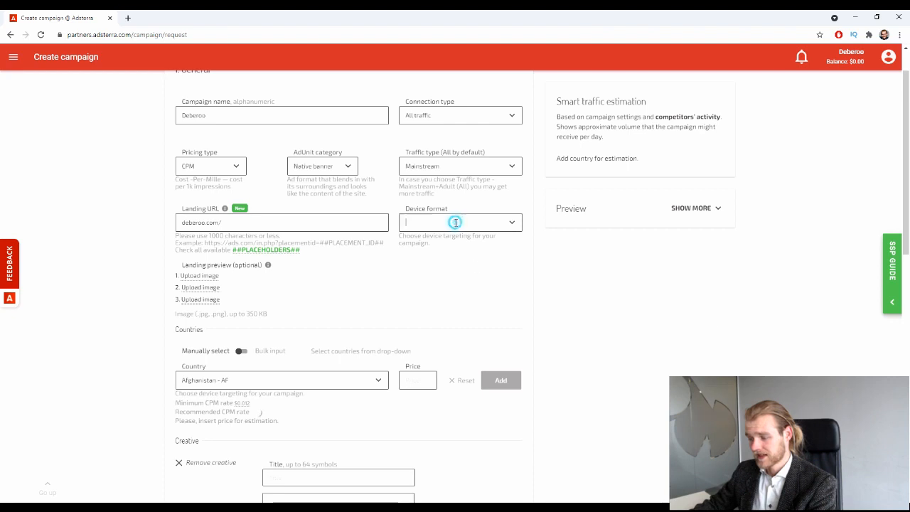
{"action": "left_click", "coordinate": [420, 264]}
{"action": "left_click", "coordinate": [449, 228]}
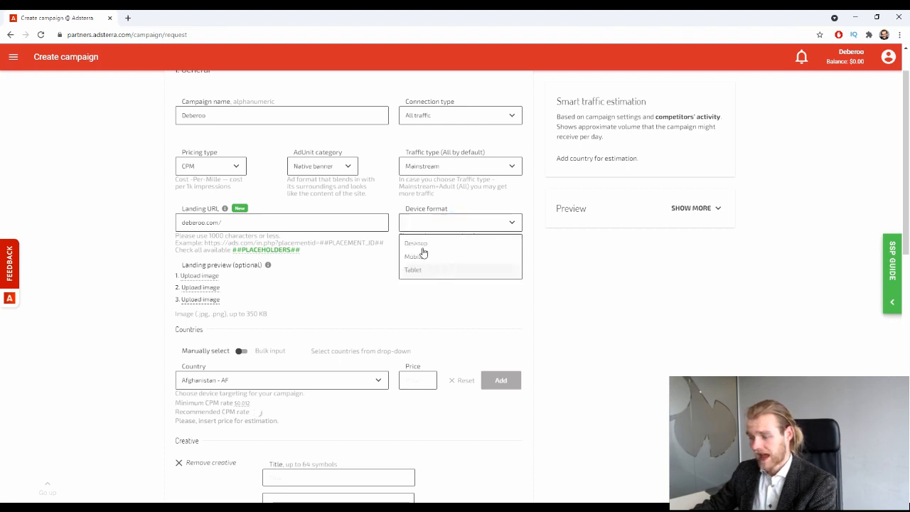
{"action": "left_click", "coordinate": [436, 242]}
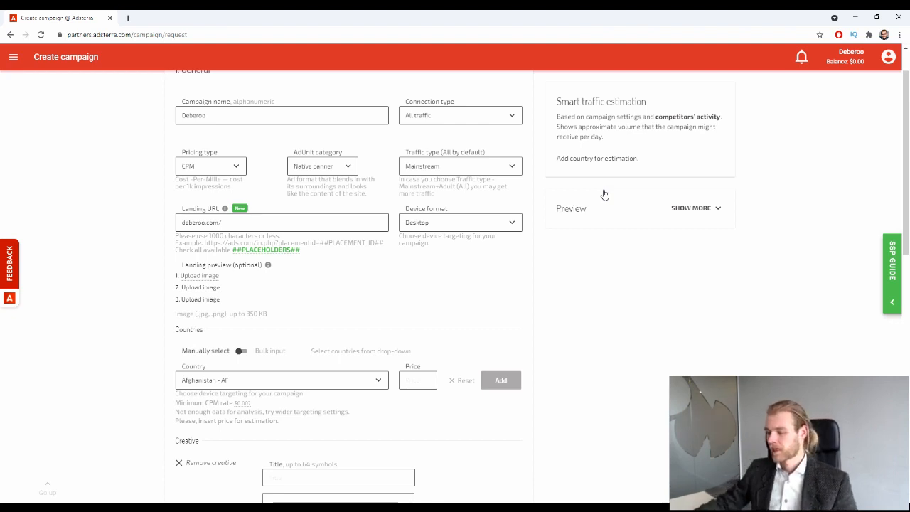
Step: Review the landing preview and country targeting options, switching the countries to bulk input and back to manual selection
{"action": "scroll", "coordinate": [348, 355], "scroll_direction": "down", "scroll_amount": 1}
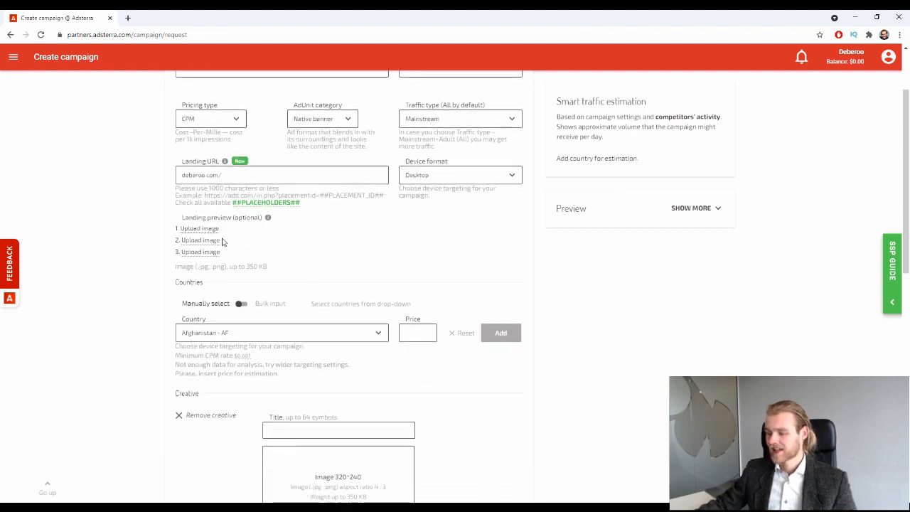
{"action": "left_click", "coordinate": [185, 218]}
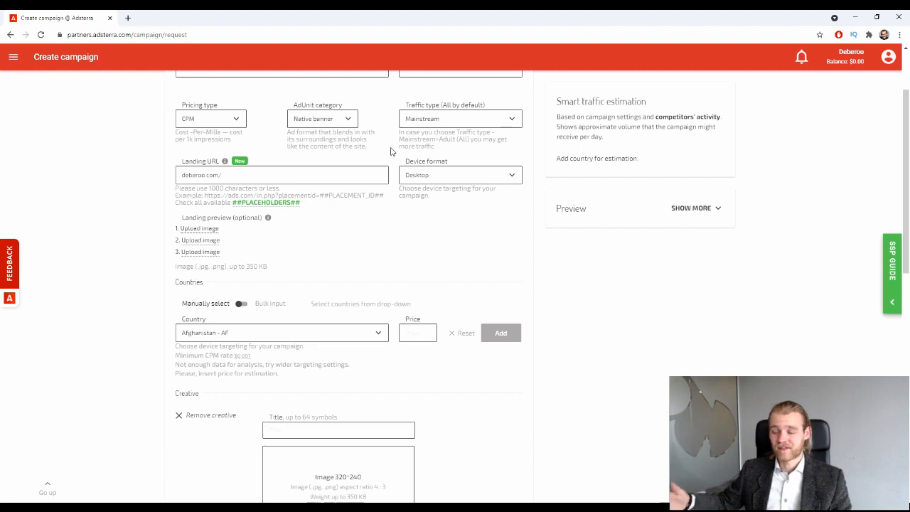
{"action": "scroll", "coordinate": [345, 85], "scroll_direction": "down", "scroll_amount": 2}
{"action": "scroll", "coordinate": [314, 173], "scroll_direction": "up", "scroll_amount": 1}
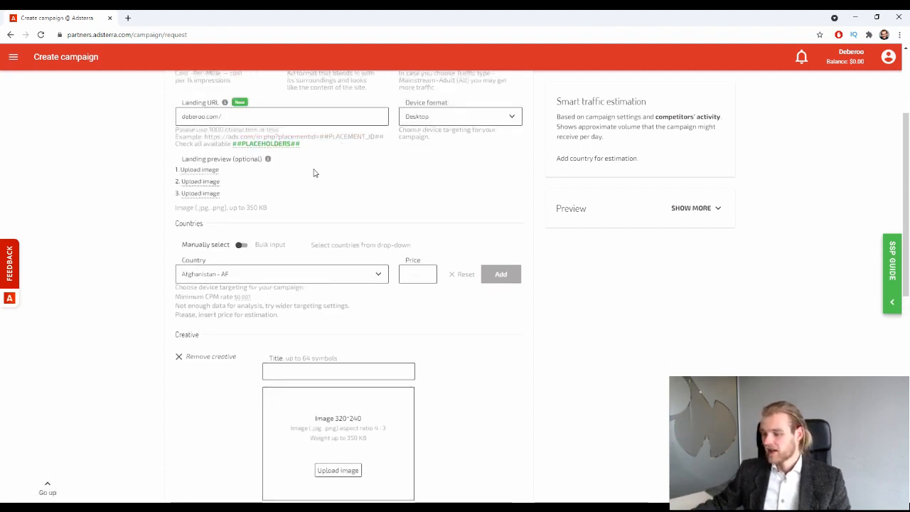
{"action": "double_click", "coordinate": [180, 239]}
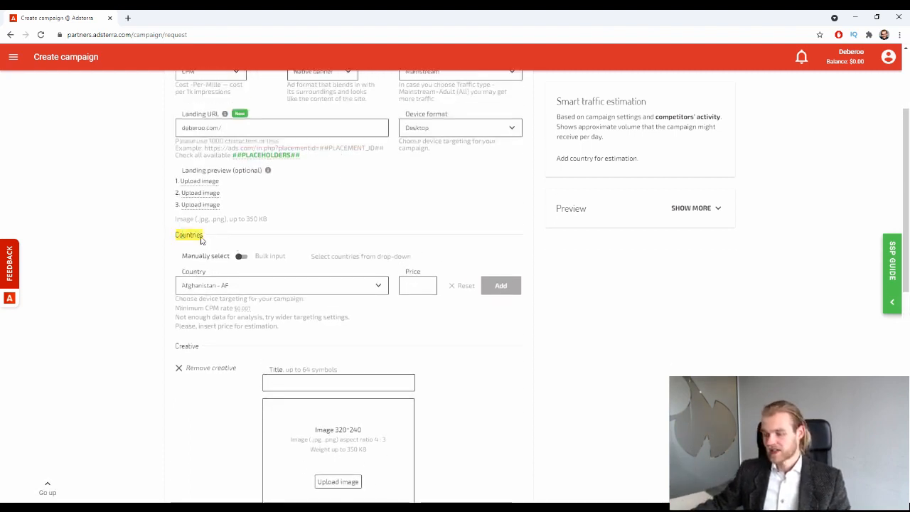
{"action": "left_click", "coordinate": [119, 241]}
{"action": "triple_click", "coordinate": [182, 256]}
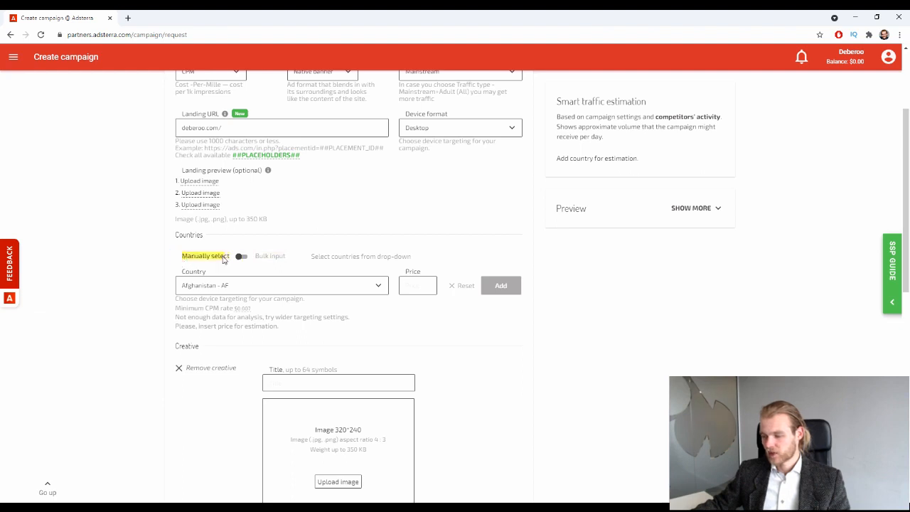
{"action": "left_click", "coordinate": [242, 258]}
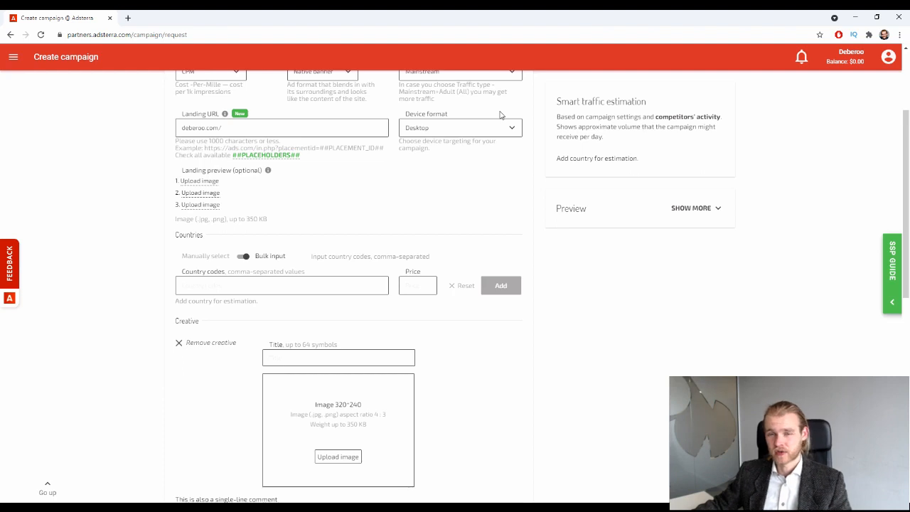
{"action": "left_click", "coordinate": [243, 255]}
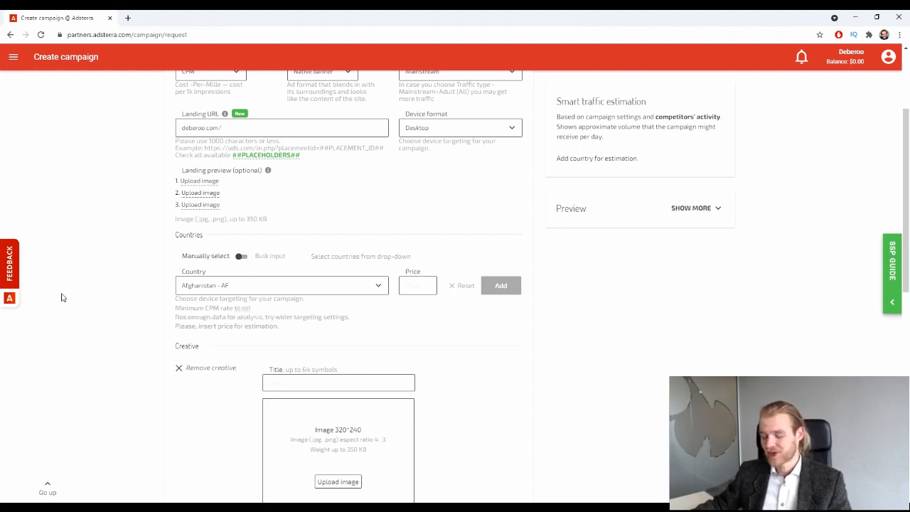
Step: Add France to the targeted countries with a CPM price of 0.042
{"action": "left_click", "coordinate": [244, 286]}
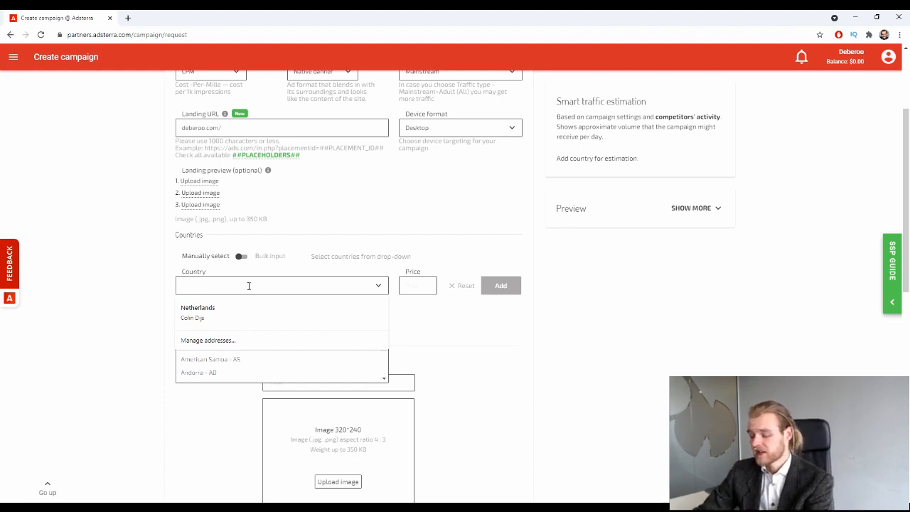
{"action": "type", "text": "franc"}
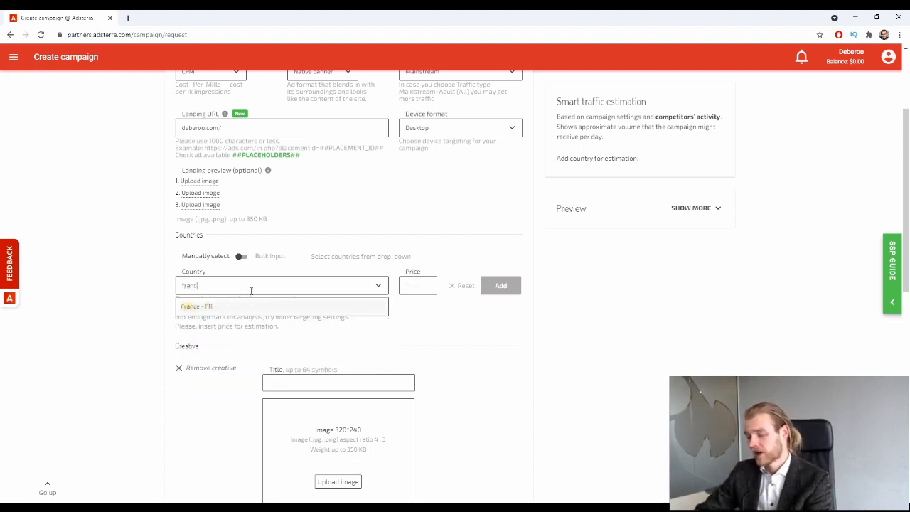
{"action": "left_click", "coordinate": [215, 312]}
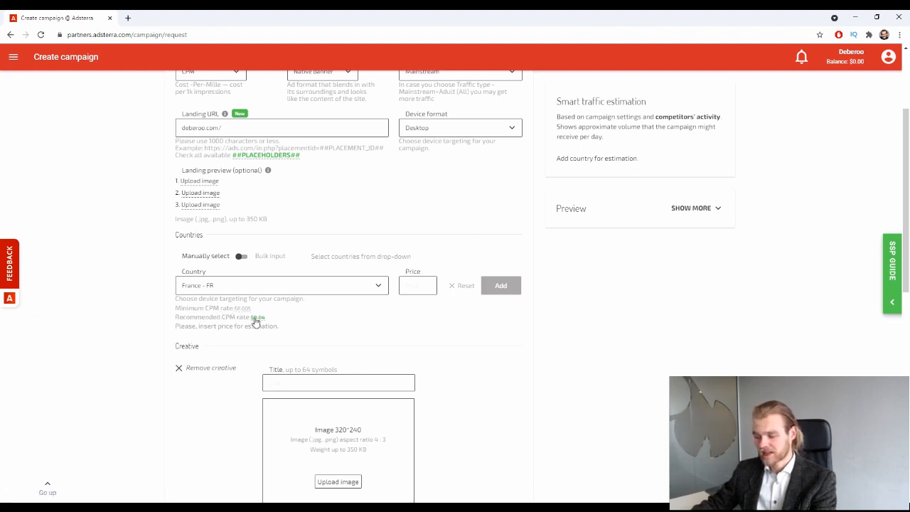
{"action": "left_click", "coordinate": [256, 320]}
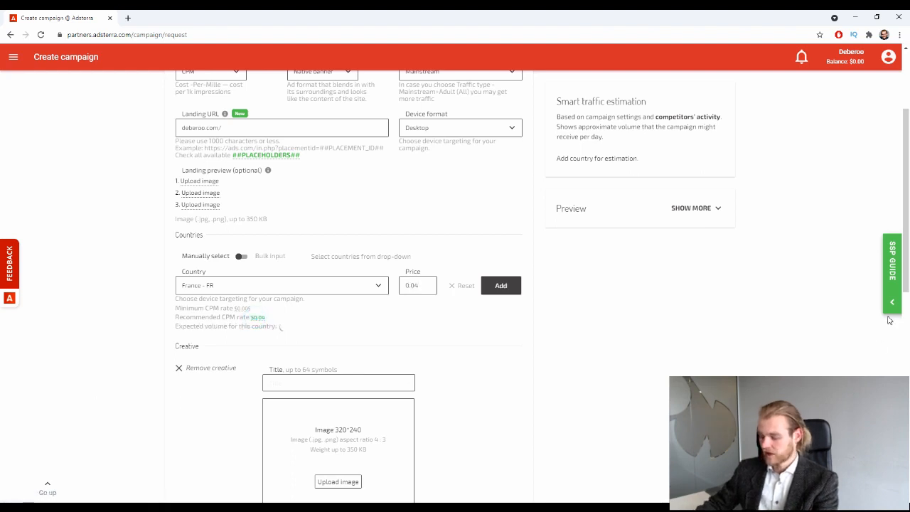
{"action": "type", "text": "2"}
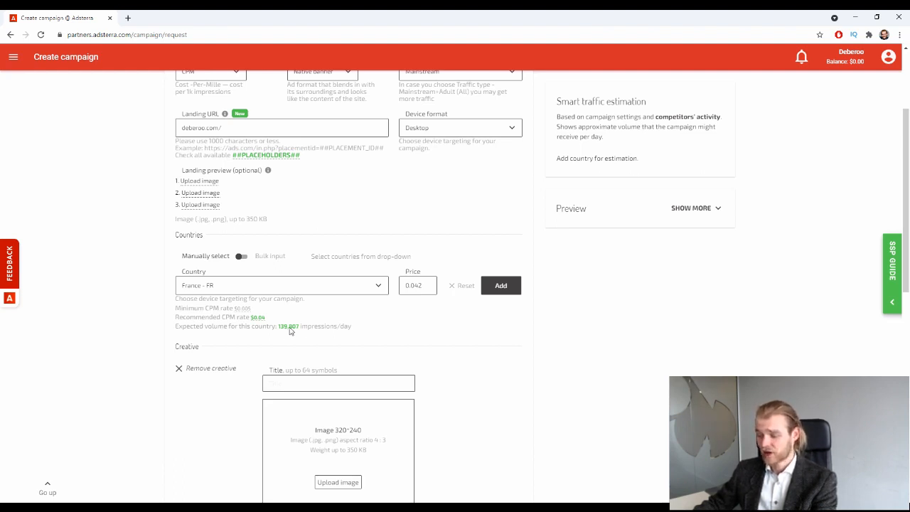
{"action": "scroll", "coordinate": [578, 268], "scroll_direction": "down", "scroll_amount": 1}
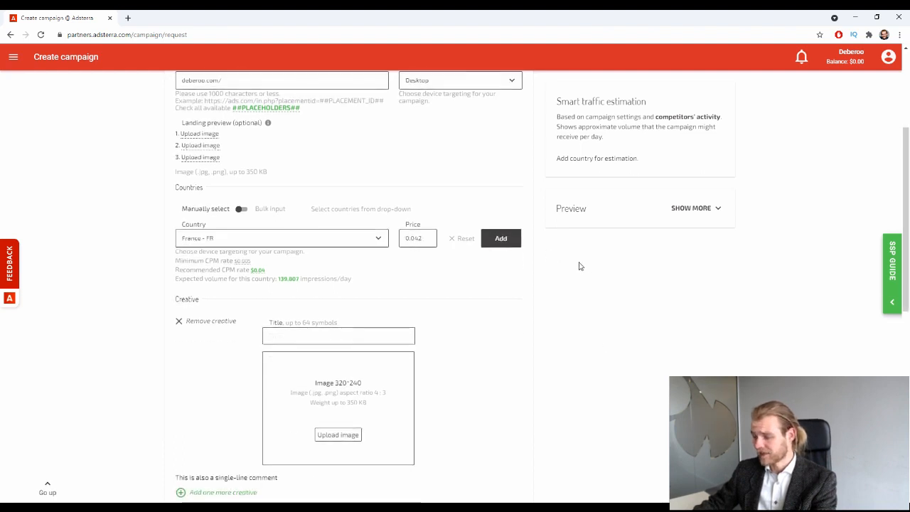
{"action": "left_click", "coordinate": [493, 238]}
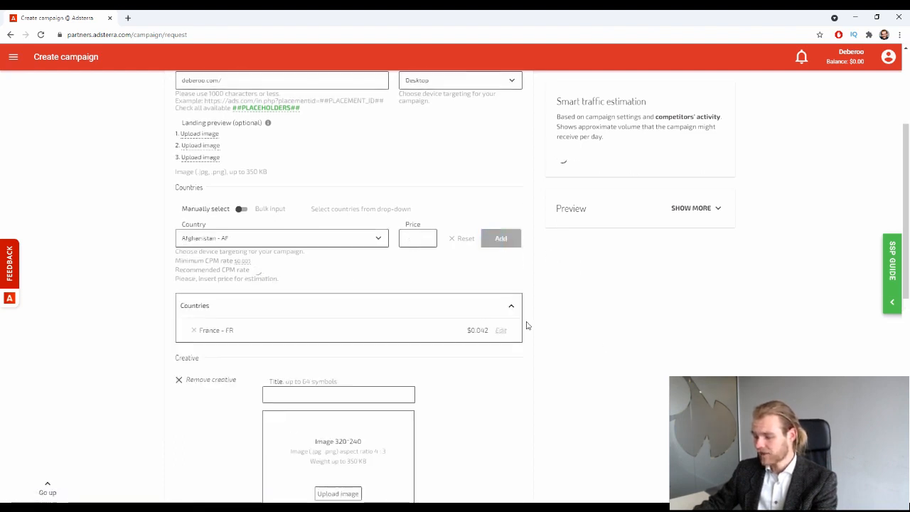
Step: Enter "Headline 1 for Deberoo" as the title of the campaign's creative
{"action": "scroll", "coordinate": [491, 244], "scroll_direction": "down", "scroll_amount": 4}
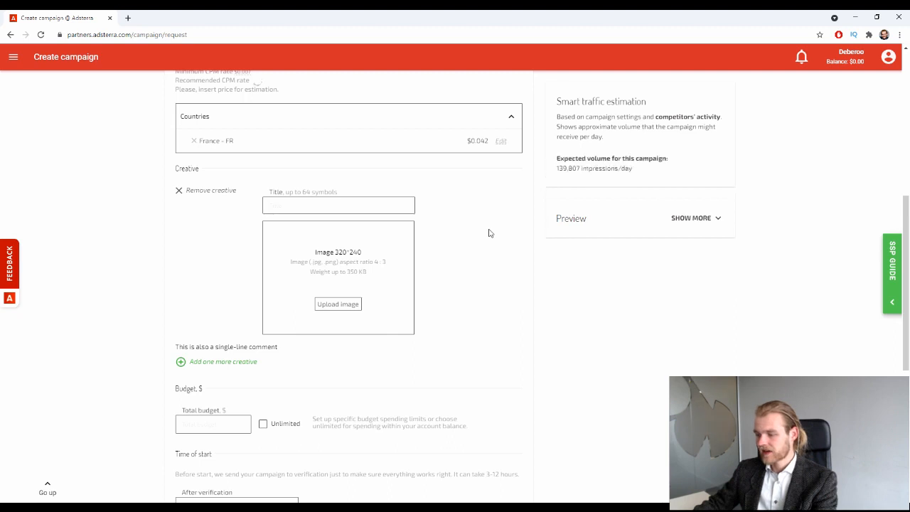
{"action": "scroll", "coordinate": [489, 233], "scroll_direction": "up", "scroll_amount": 1}
{"action": "left_click", "coordinate": [365, 253]}
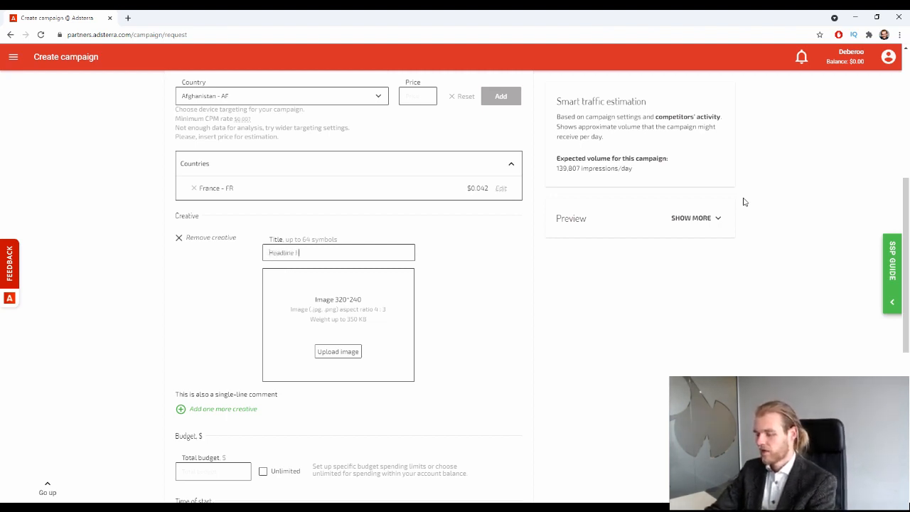
{"action": "type", "text": "roo"}
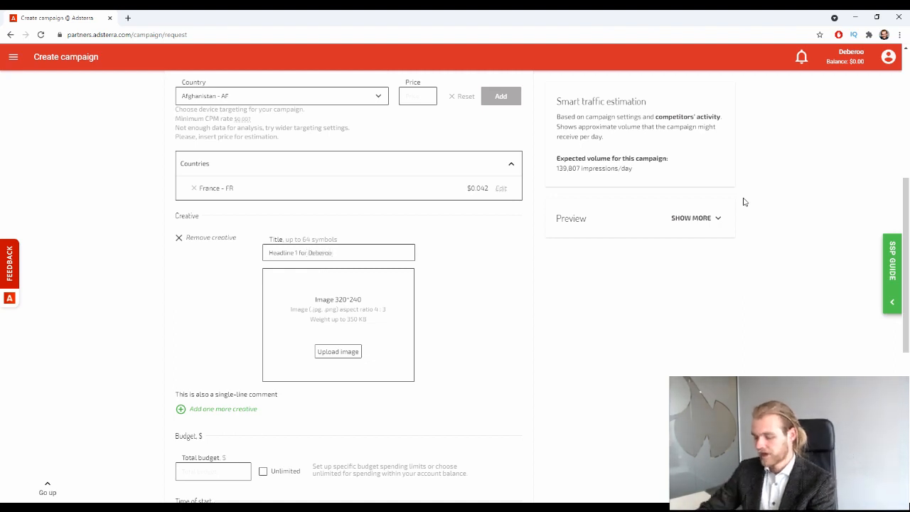
Step: Extend the creative's title to "Headline 1 for Deberoo Campaign"
{"action": "type", "text": " Campaign"}
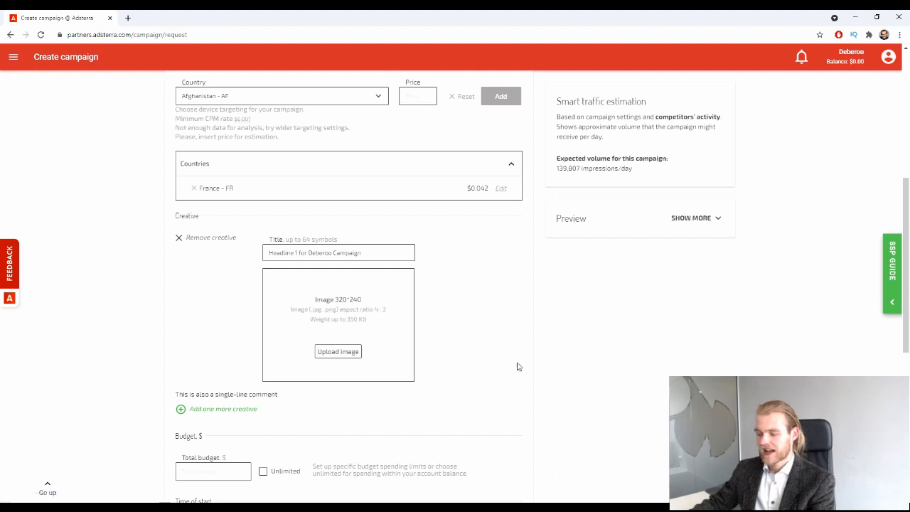
Step: Open canva.com in a new browser tab, checking the required creative image size in the Adsterra campaign form
{"action": "left_click", "coordinate": [128, 18]}
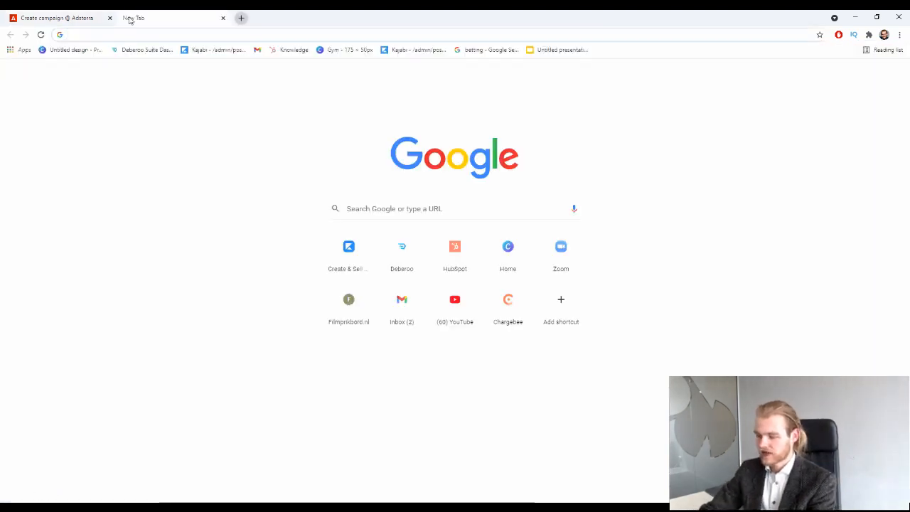
{"action": "type", "text": "canva.com"}
{"action": "key", "text": "Return"}
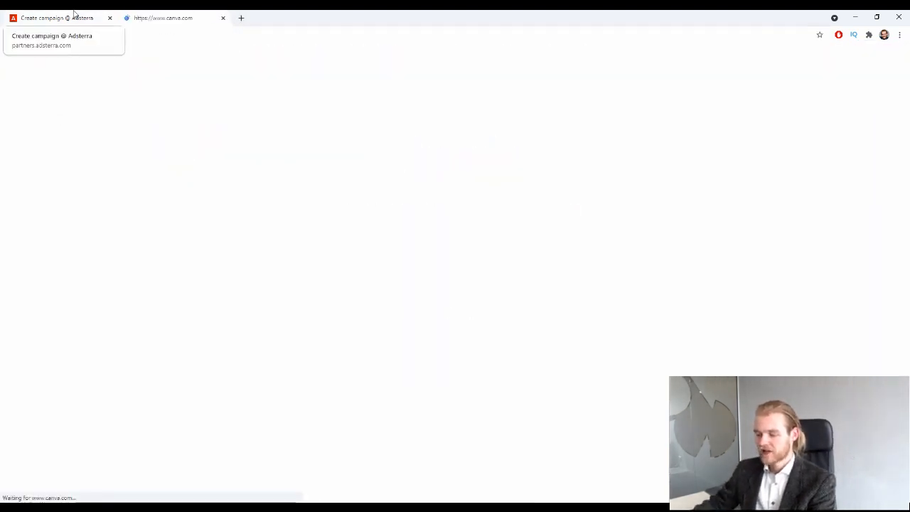
{"action": "left_click", "coordinate": [74, 14]}
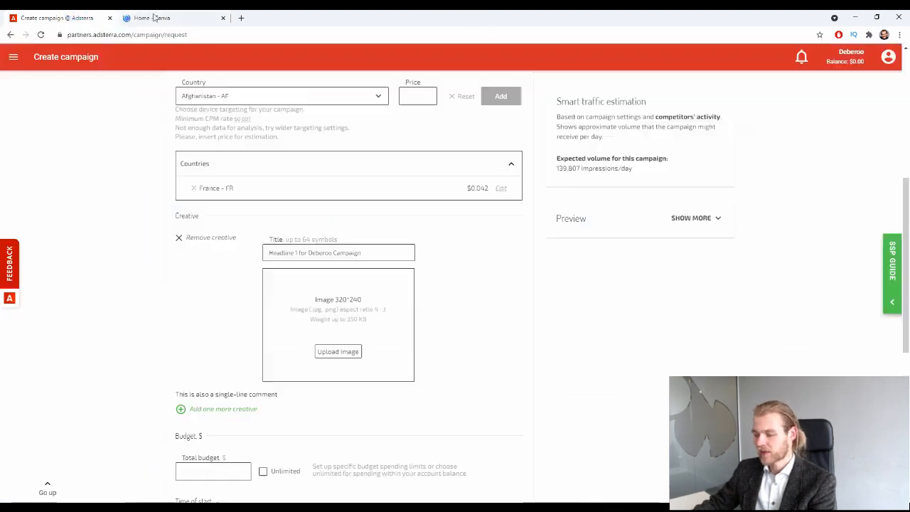
{"action": "left_click", "coordinate": [155, 18]}
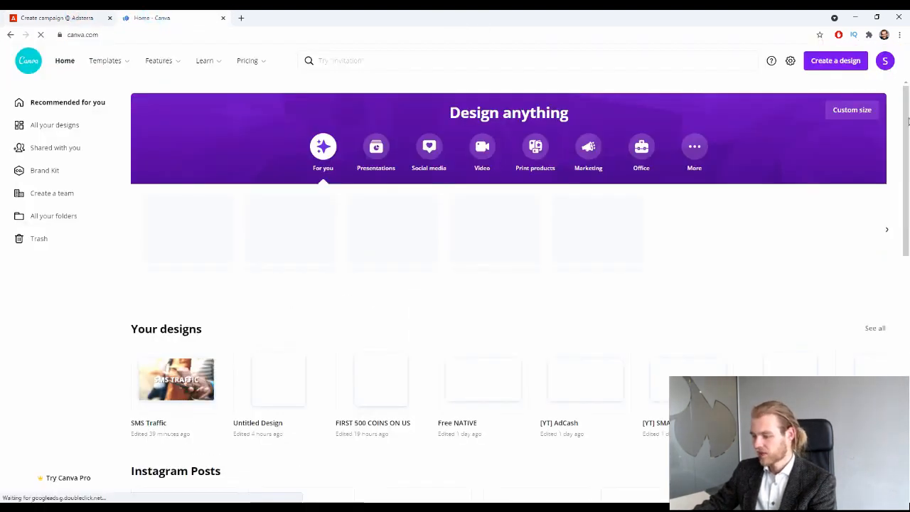
Step: Create a new custom-size Canva design of 320 x 240 px
{"action": "left_click", "coordinate": [834, 60]}
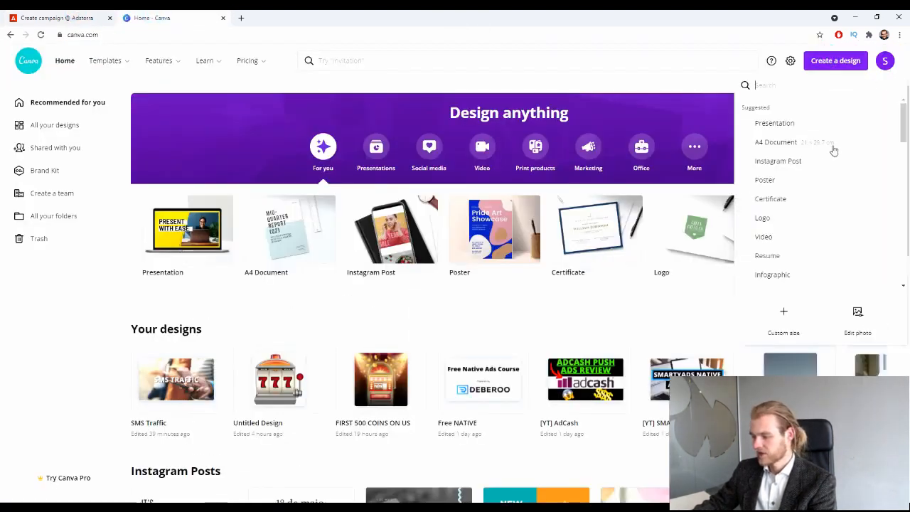
{"action": "left_click", "coordinate": [784, 312]}
{"action": "type", "text": "320"}
{"action": "key", "text": "Tab"}
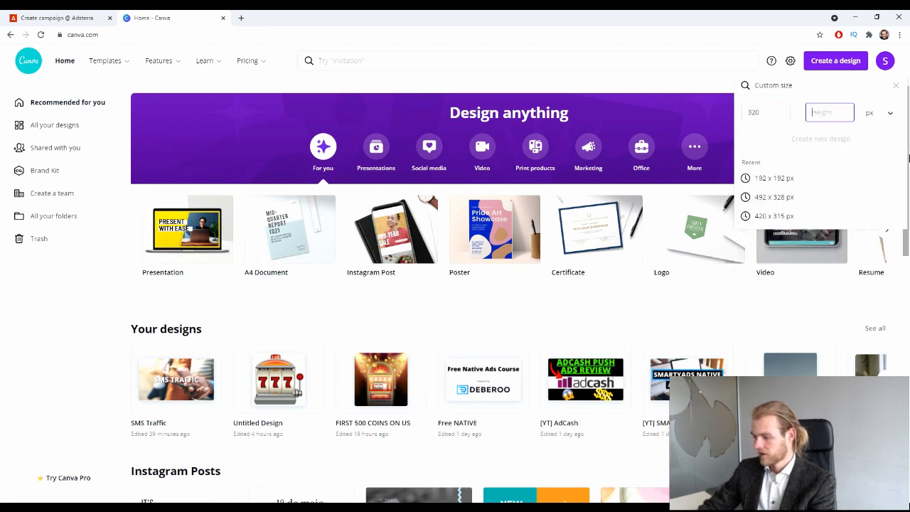
{"action": "type", "text": "240"}
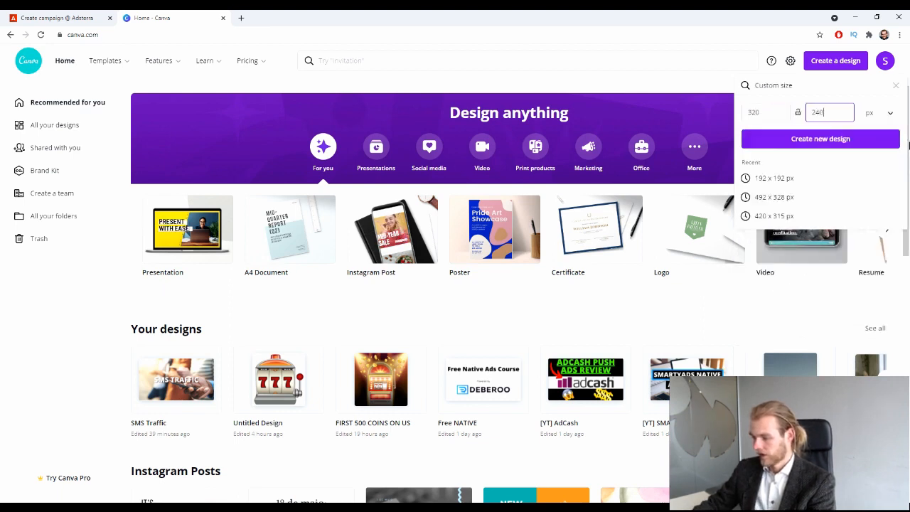
{"action": "left_click", "coordinate": [825, 142]}
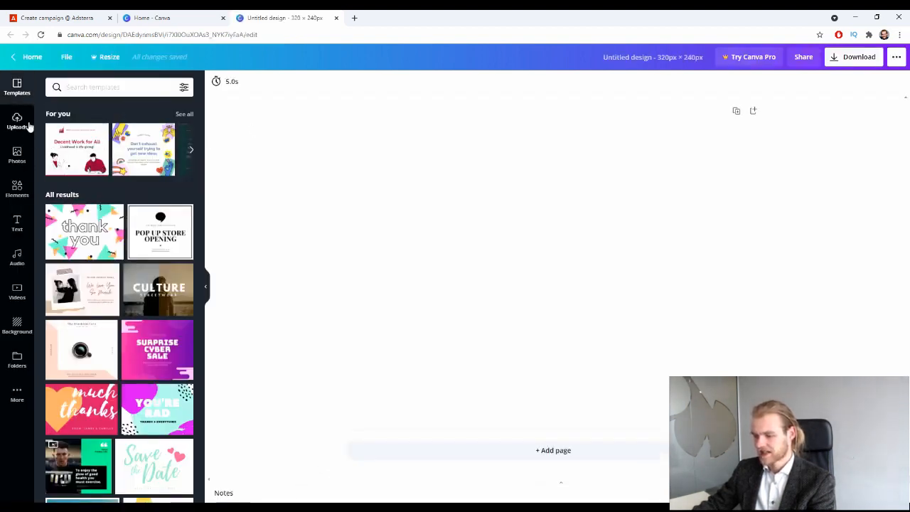
Step: Fill the design with the free trending photo of hands petting a brown dog and download it
{"action": "left_click", "coordinate": [17, 153]}
{"action": "left_click", "coordinate": [82, 441]}
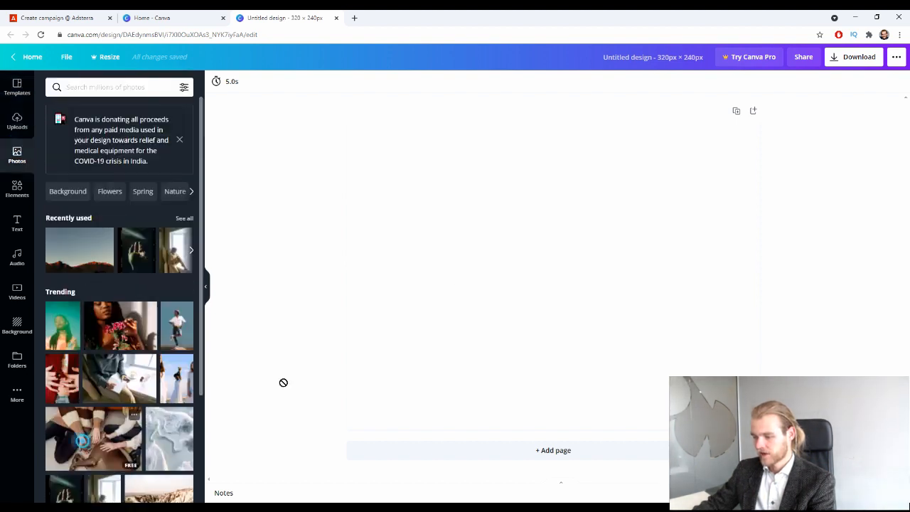
{"action": "left_click", "coordinate": [850, 58]}
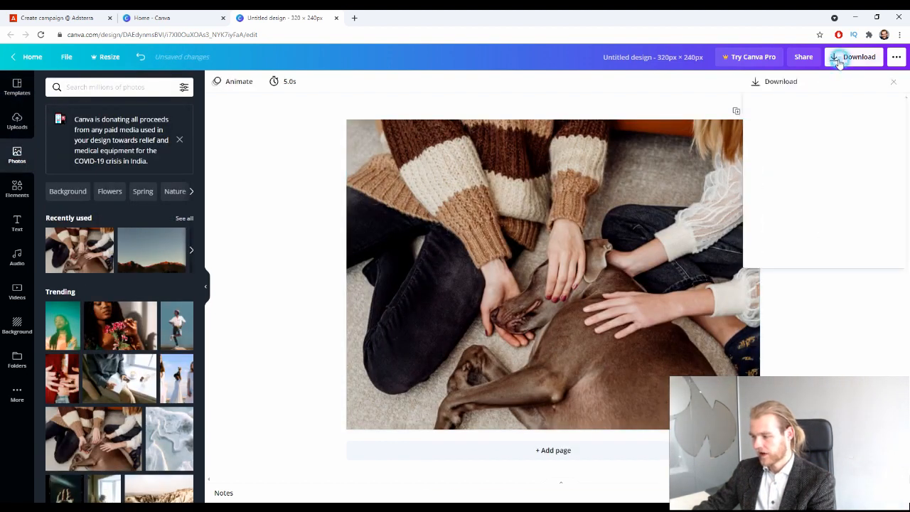
{"action": "left_click", "coordinate": [841, 216]}
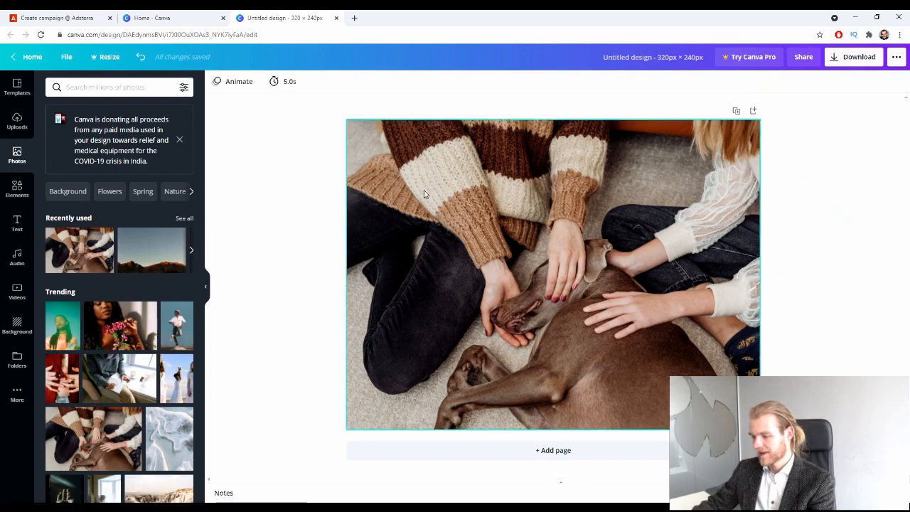
Step: Return to the Adsterra campaign form and upload "Untitled design (25)" from Downloads as the creative's image
{"action": "left_click", "coordinate": [63, 13]}
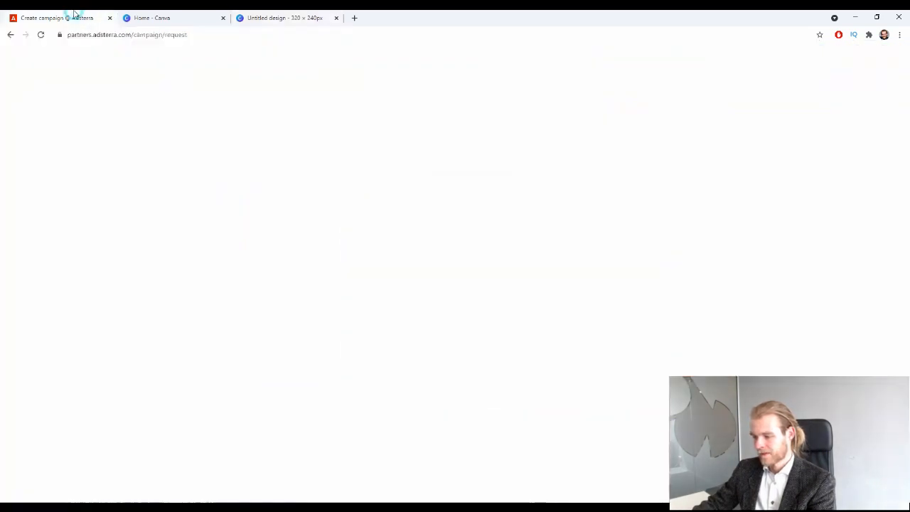
{"action": "left_click_drag", "start_coordinate": [61, 495], "coordinate": [385, 319]}
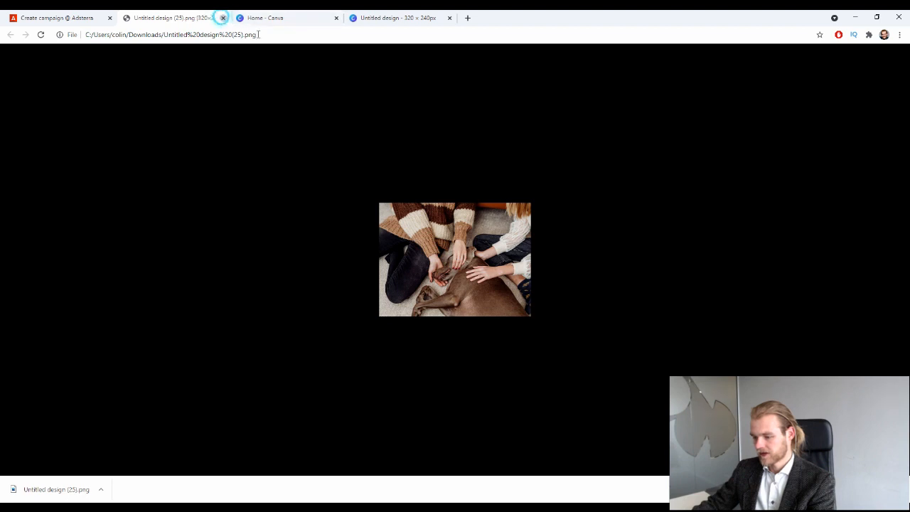
{"action": "left_click", "coordinate": [223, 17]}
{"action": "left_click", "coordinate": [350, 351]}
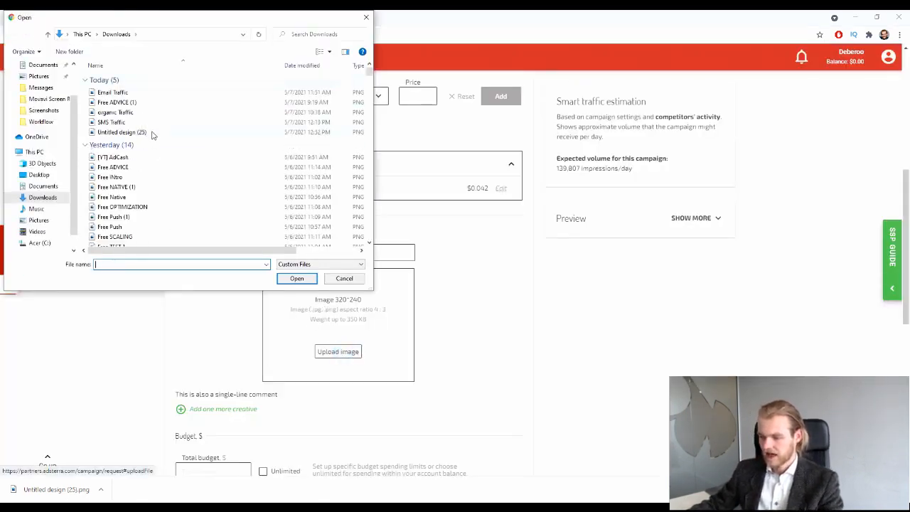
{"action": "left_click", "coordinate": [152, 132]}
{"action": "left_click", "coordinate": [294, 278]}
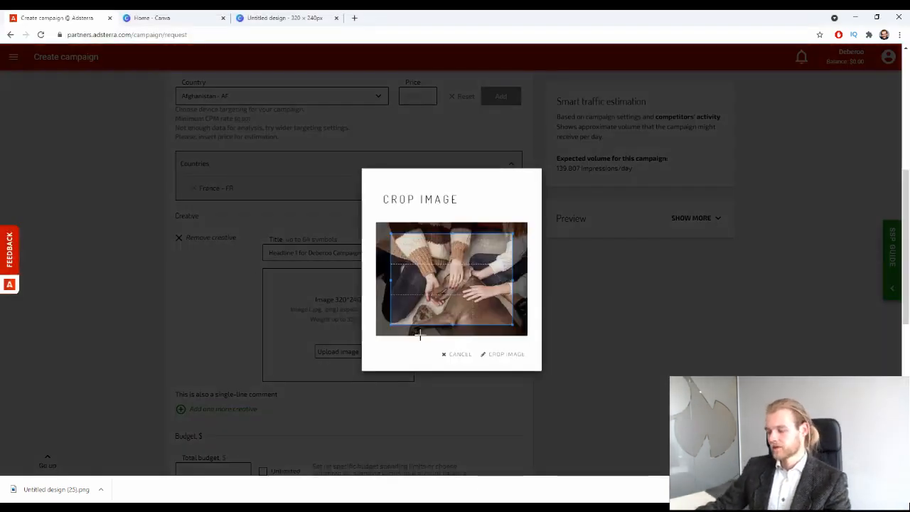
Step: Extend the crop area to cover the whole uploaded picture and apply the crop
{"action": "left_click_drag", "start_coordinate": [390, 324], "coordinate": [238, 406]}
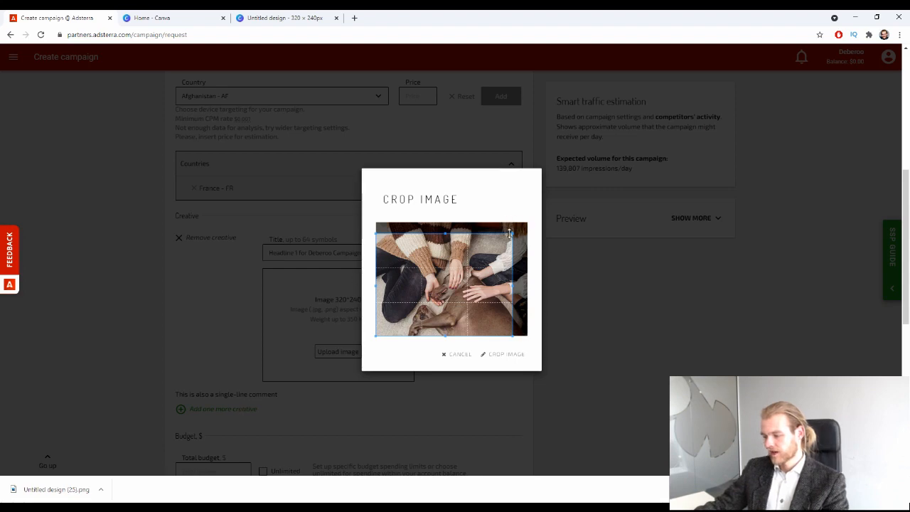
{"action": "left_click_drag", "start_coordinate": [515, 233], "coordinate": [528, 201]}
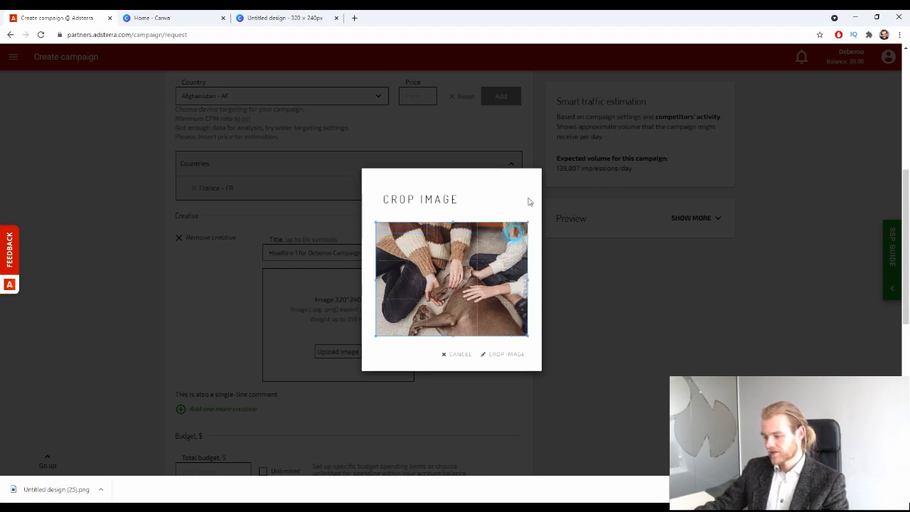
{"action": "left_click", "coordinate": [507, 353]}
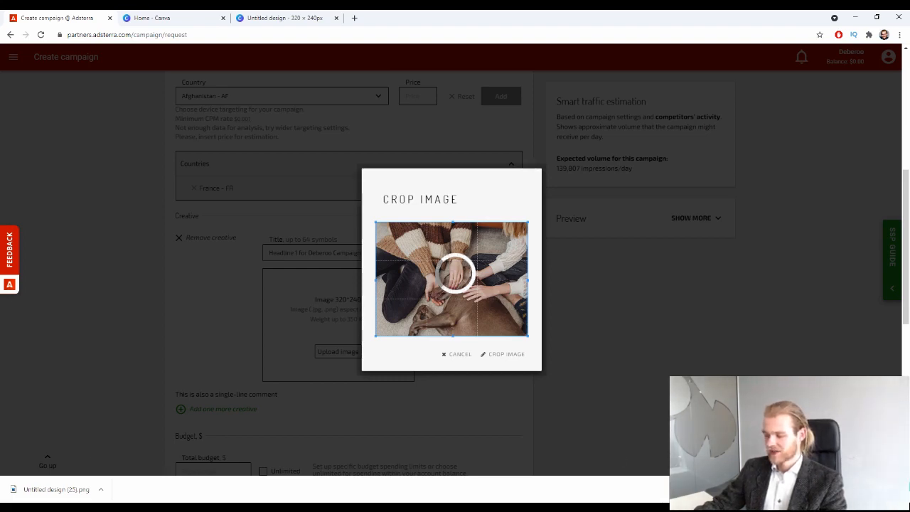
{"action": "left_click", "coordinate": [897, 489]}
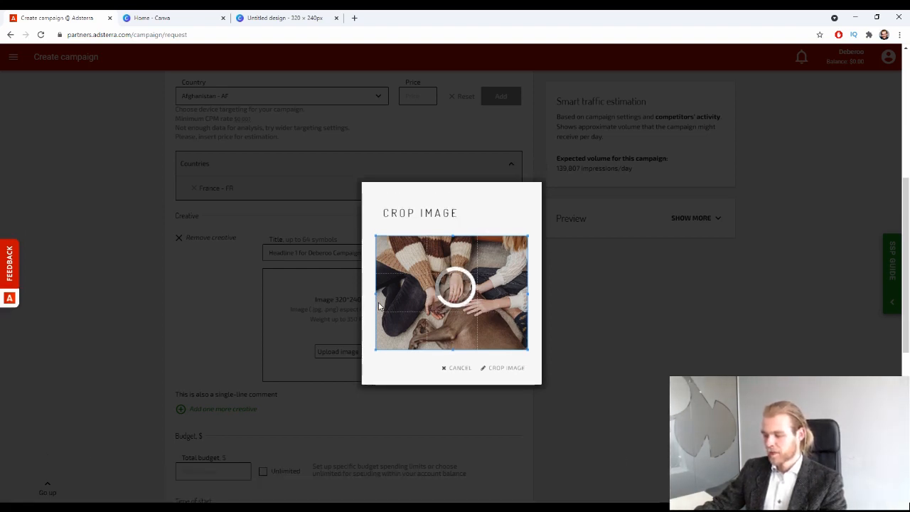
{"action": "scroll", "coordinate": [379, 305], "scroll_direction": "down", "scroll_amount": 2}
{"action": "scroll", "coordinate": [383, 302], "scroll_direction": "up", "scroll_amount": 1}
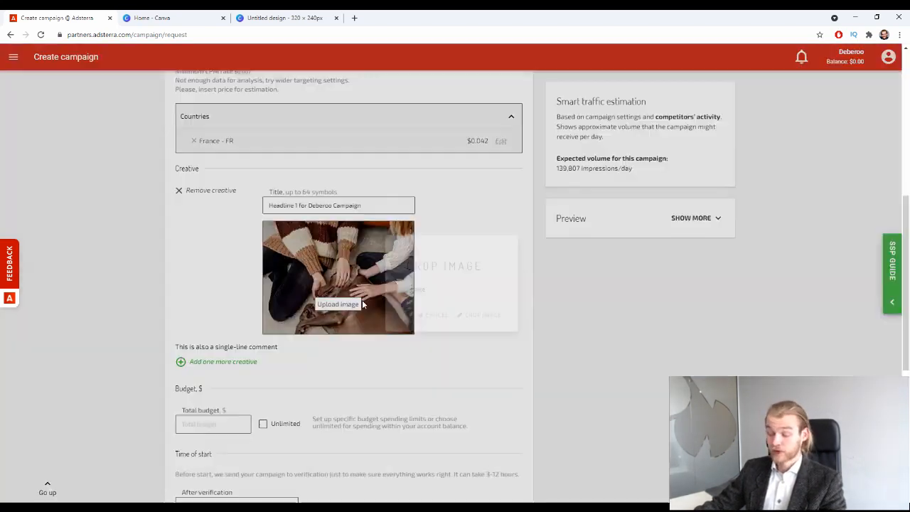
Step: Add one more creative to the campaign and remove it again
{"action": "scroll", "coordinate": [493, 325], "scroll_direction": "down", "scroll_amount": 1}
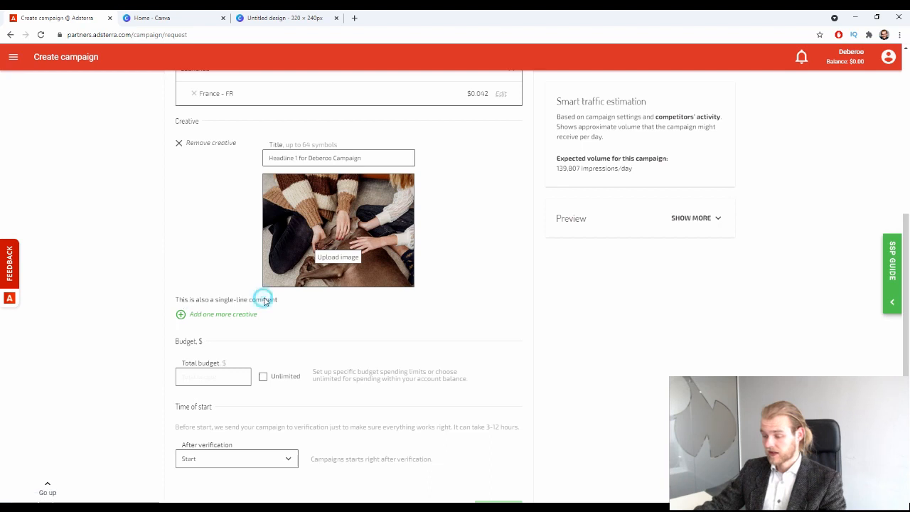
{"action": "scroll", "coordinate": [378, 265], "scroll_direction": "up", "scroll_amount": 2}
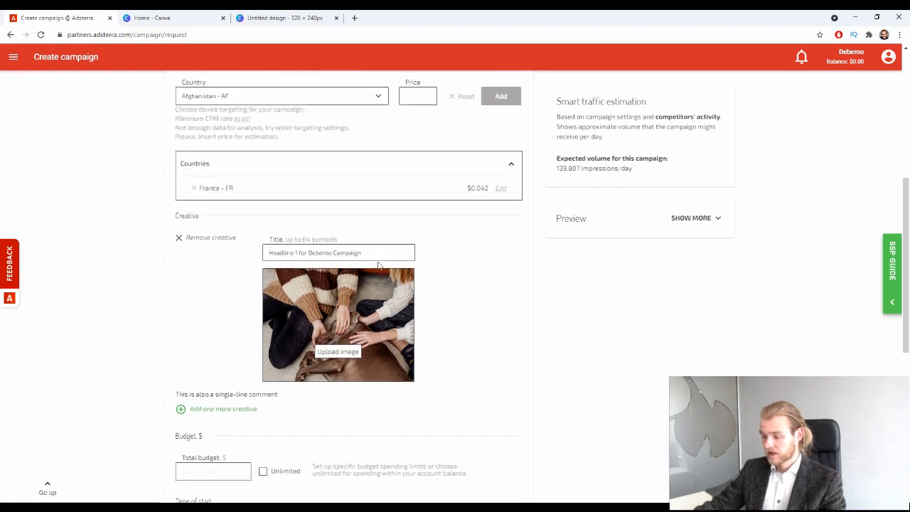
{"action": "left_click", "coordinate": [183, 411]}
{"action": "scroll", "coordinate": [322, 391], "scroll_direction": "down", "scroll_amount": 3}
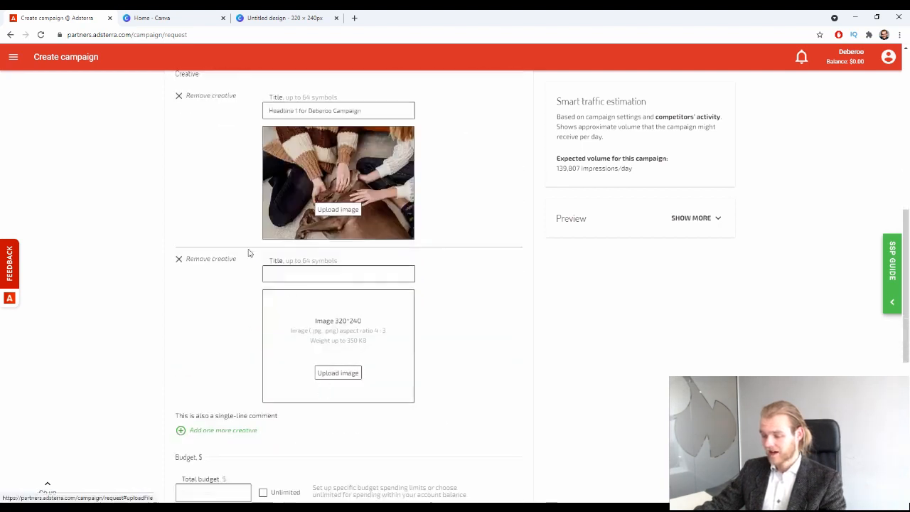
{"action": "left_click", "coordinate": [203, 259]}
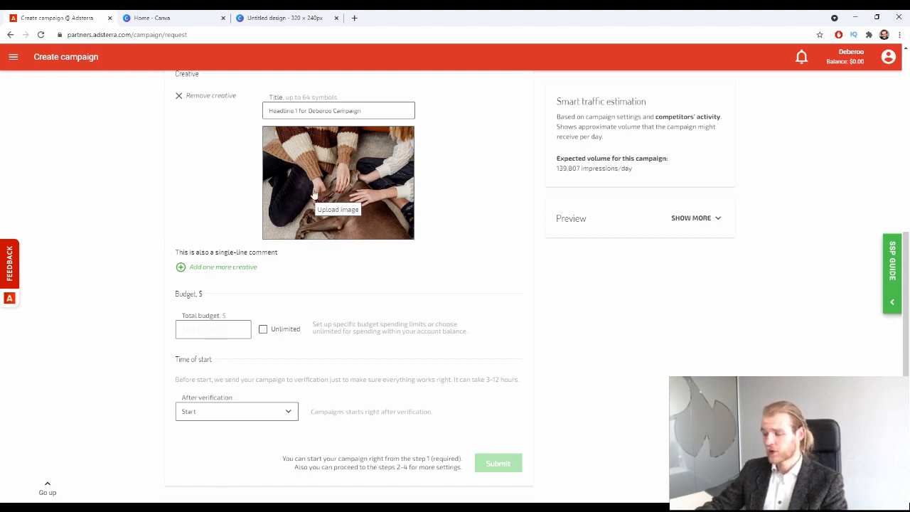
Step: Try the total budget's specific amount and unlimited options, and set the campaign's budget to Unlimited
{"action": "scroll", "coordinate": [314, 194], "scroll_direction": "up", "scroll_amount": 1}
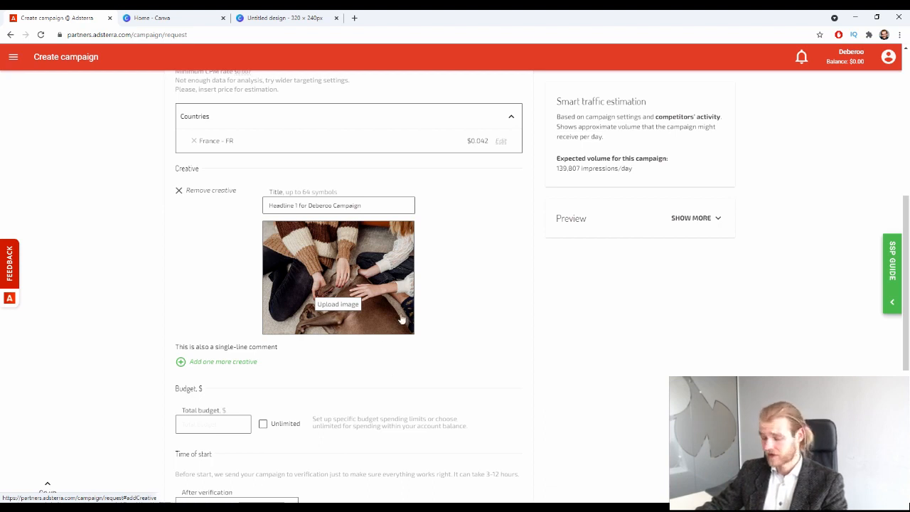
{"action": "scroll", "coordinate": [395, 317], "scroll_direction": "down", "scroll_amount": 2}
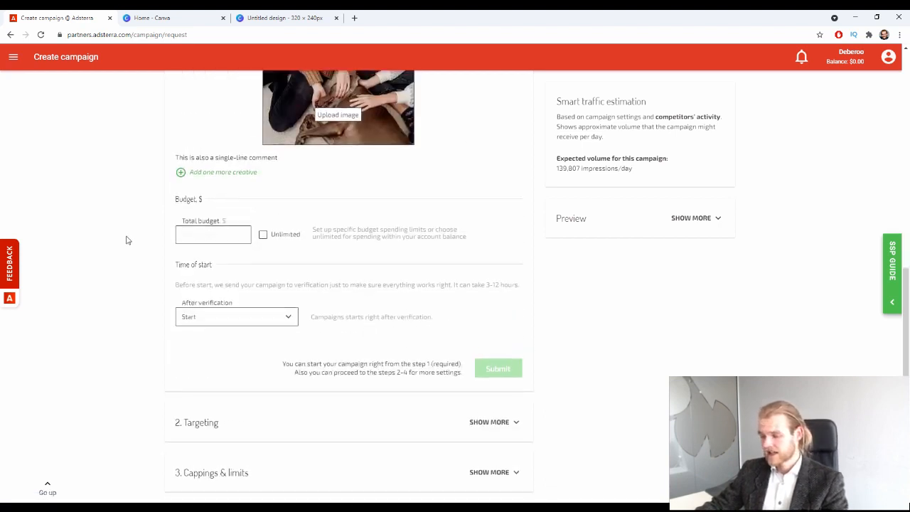
{"action": "left_click", "coordinate": [228, 234]}
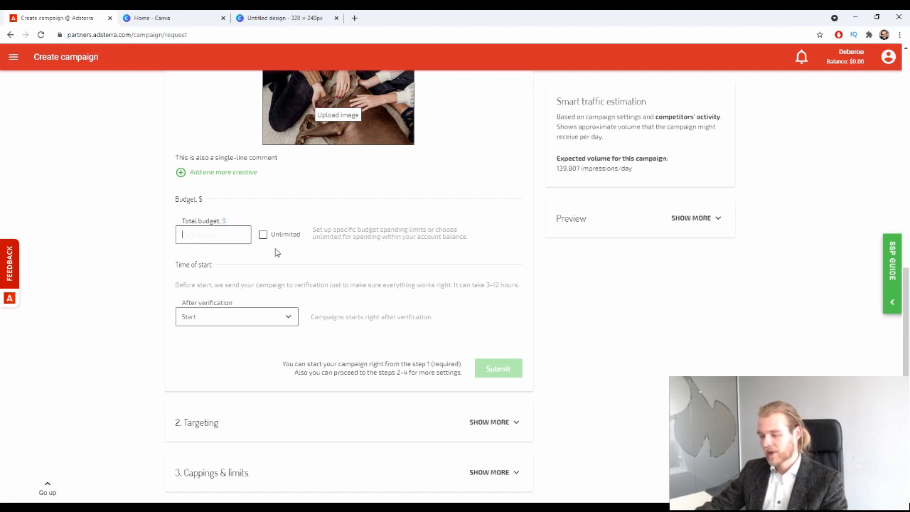
{"action": "left_click", "coordinate": [263, 234]}
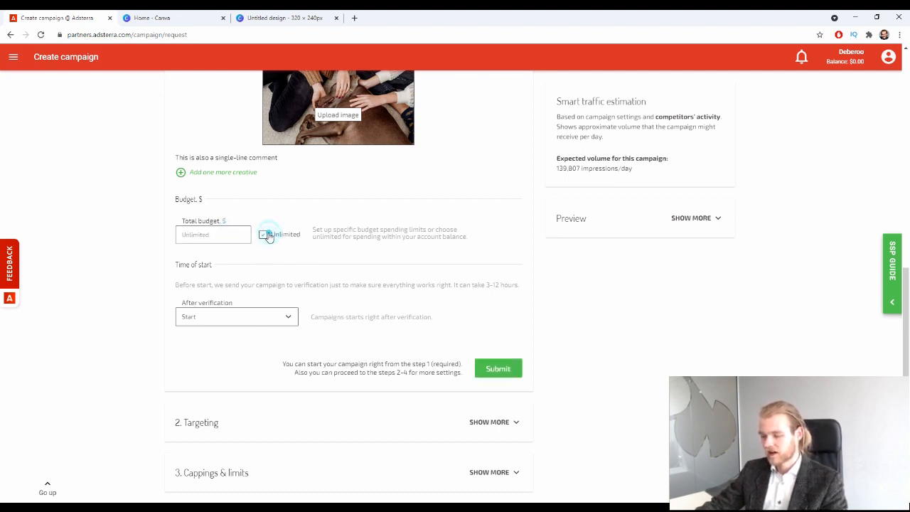
{"action": "left_click", "coordinate": [263, 234]}
{"action": "left_click", "coordinate": [205, 234]}
{"action": "left_click", "coordinate": [263, 234]}
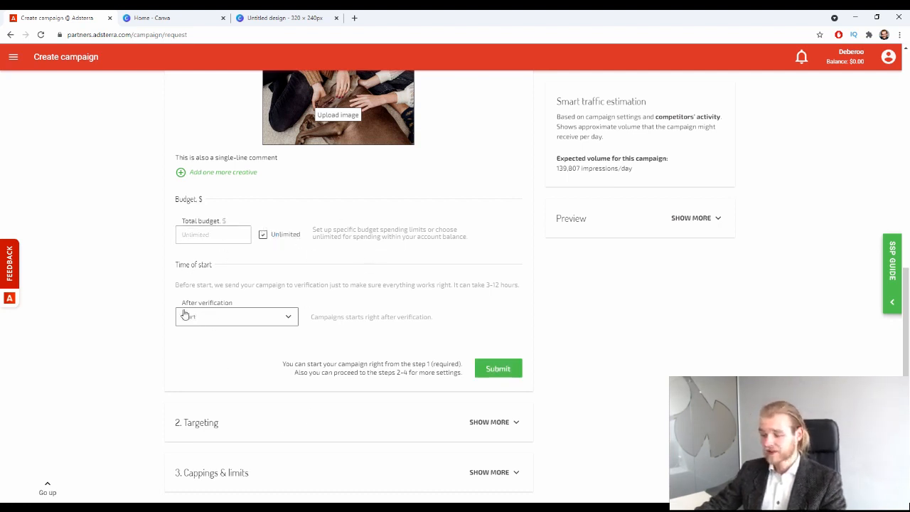
Step: Set the campaign to Keep inactive after verification and submit the campaign form
{"action": "left_click", "coordinate": [261, 316]}
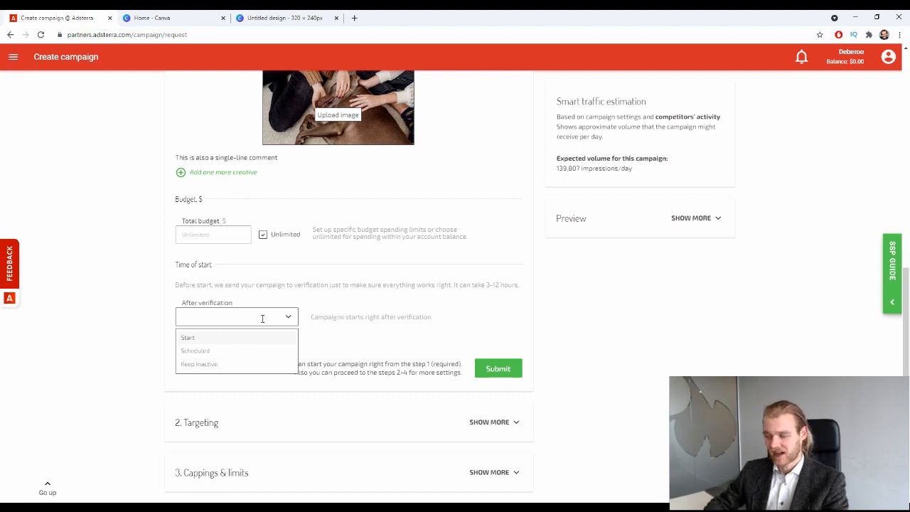
{"action": "left_click", "coordinate": [204, 364]}
{"action": "scroll", "coordinate": [277, 343], "scroll_direction": "down", "scroll_amount": 1}
{"action": "scroll", "coordinate": [276, 343], "scroll_direction": "down", "scroll_amount": 2}
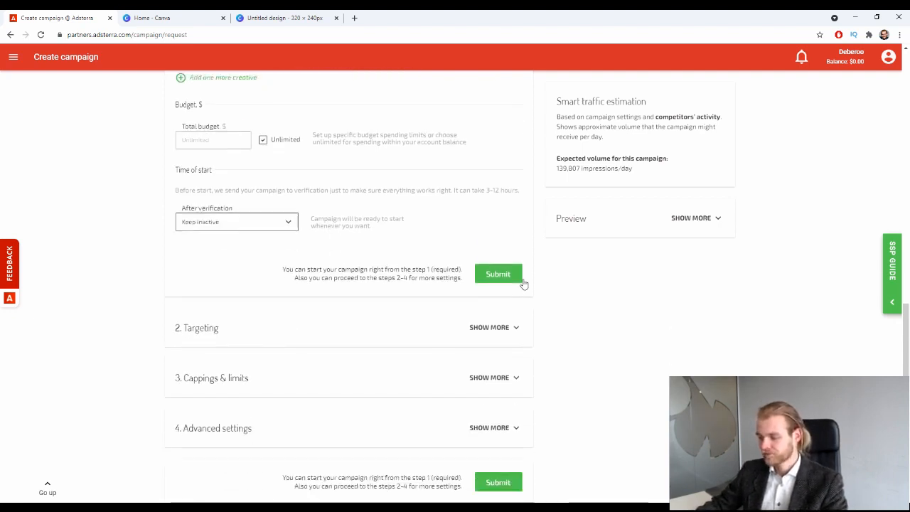
{"action": "left_click", "coordinate": [500, 277]}
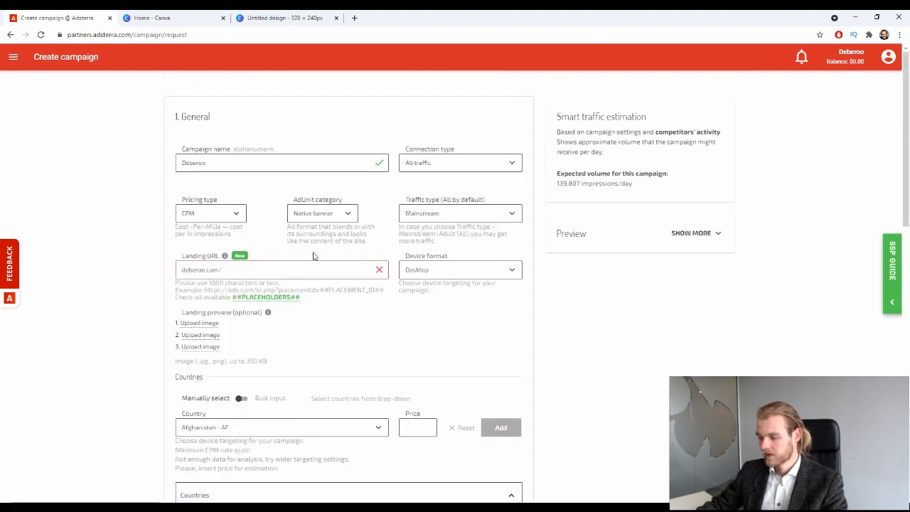
{"action": "left_click", "coordinate": [288, 262]}
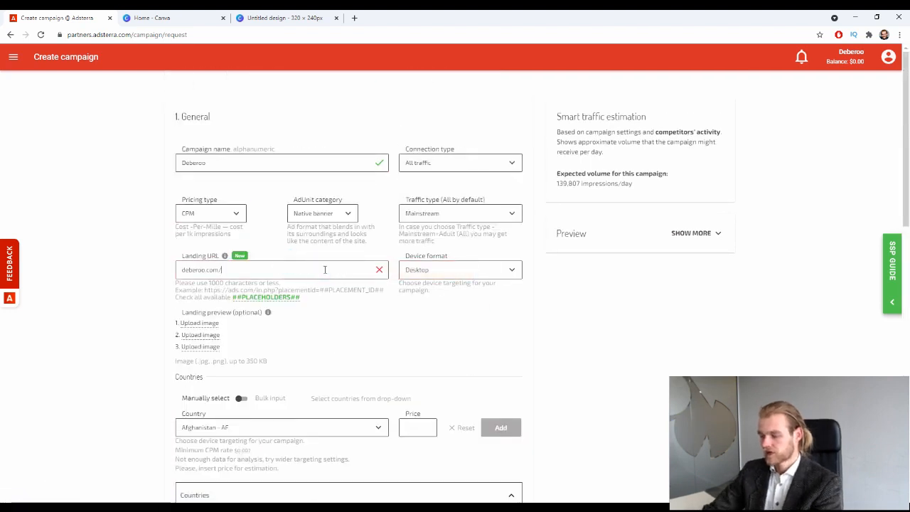
{"action": "key", "text": "ctrl+a"}
{"action": "type", "text": "https:/"}
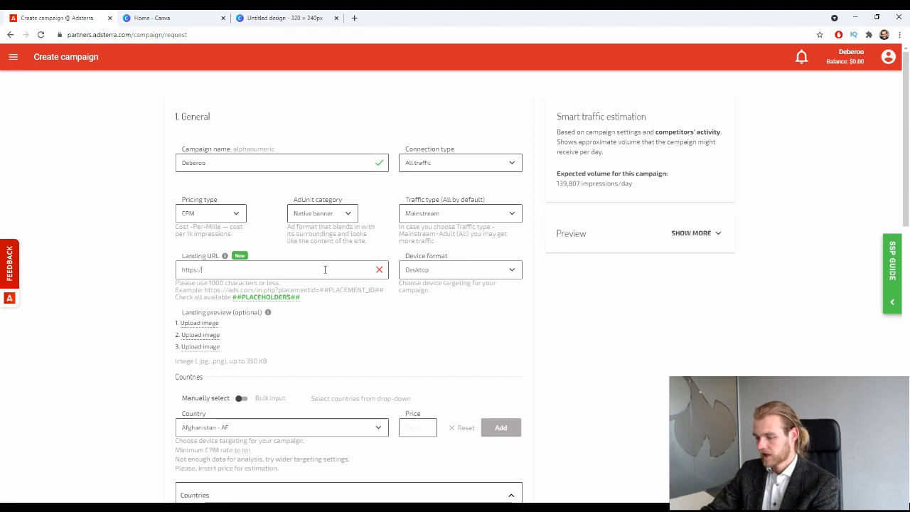
{"action": "type", "text": "/deberoo.com/"}
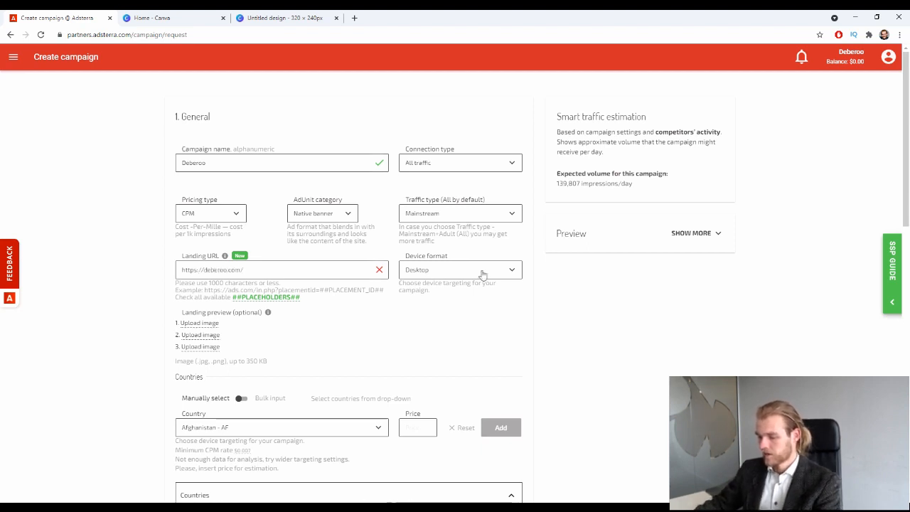
{"action": "left_click", "coordinate": [566, 323]}
{"action": "scroll", "coordinate": [557, 352], "scroll_direction": "down", "scroll_amount": 10}
{"action": "left_click", "coordinate": [498, 232]}
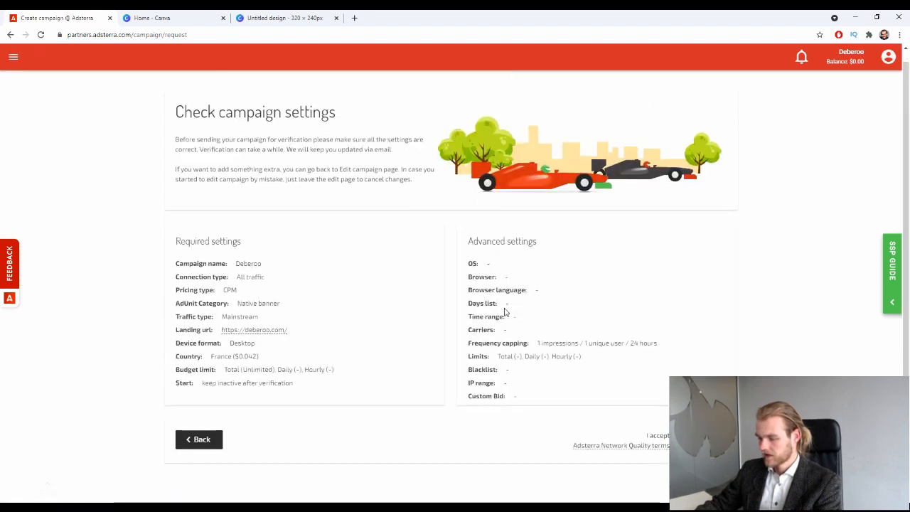
Step: Return from the settings check to the campaign form and expand its Targeting section
{"action": "left_click", "coordinate": [209, 441]}
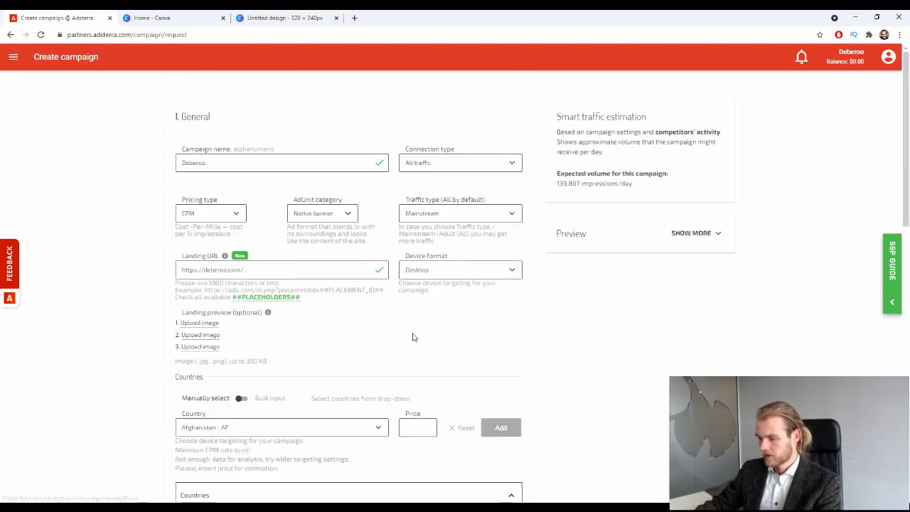
{"action": "scroll", "coordinate": [405, 313], "scroll_direction": "down", "scroll_amount": 10}
{"action": "left_click", "coordinate": [517, 286]}
{"action": "scroll", "coordinate": [455, 311], "scroll_direction": "down", "scroll_amount": 2}
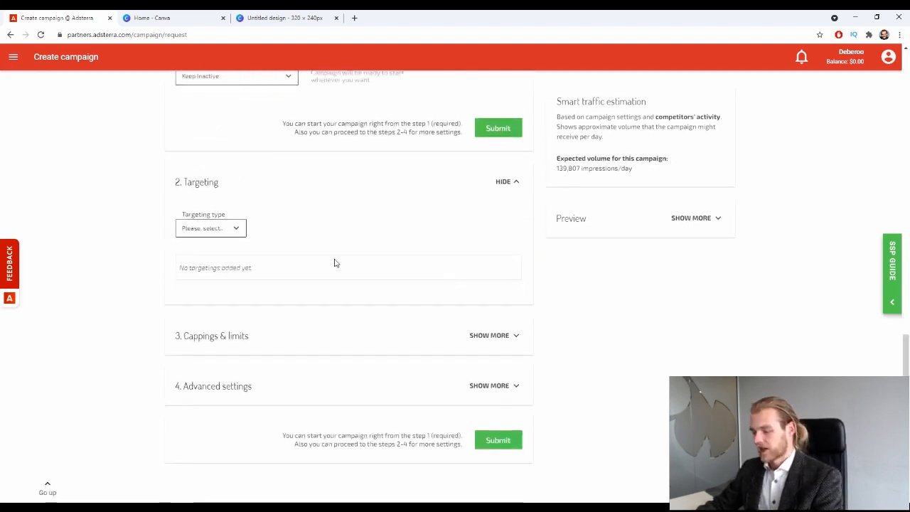
Step: Try a carrier targeting for France with the Orange carrier set to Exclude
{"action": "left_click", "coordinate": [223, 227]}
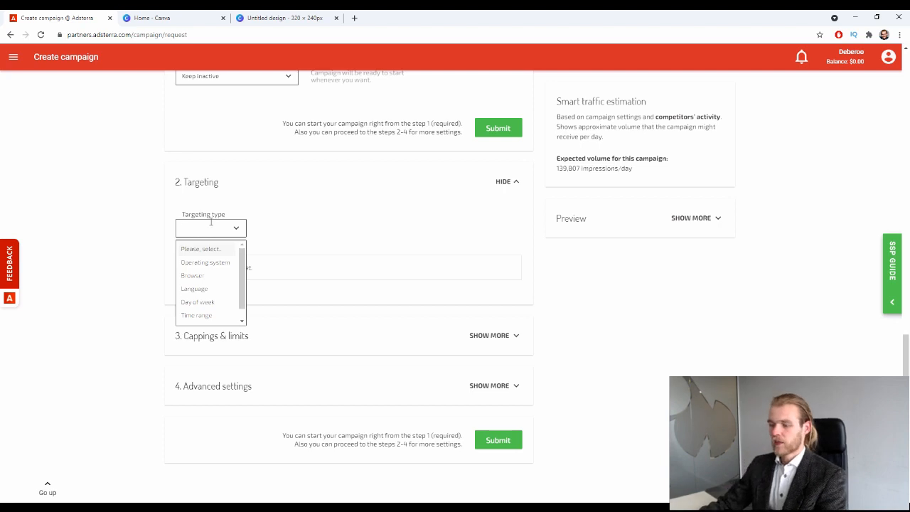
{"action": "scroll", "coordinate": [215, 199], "scroll_direction": "down", "scroll_amount": 1}
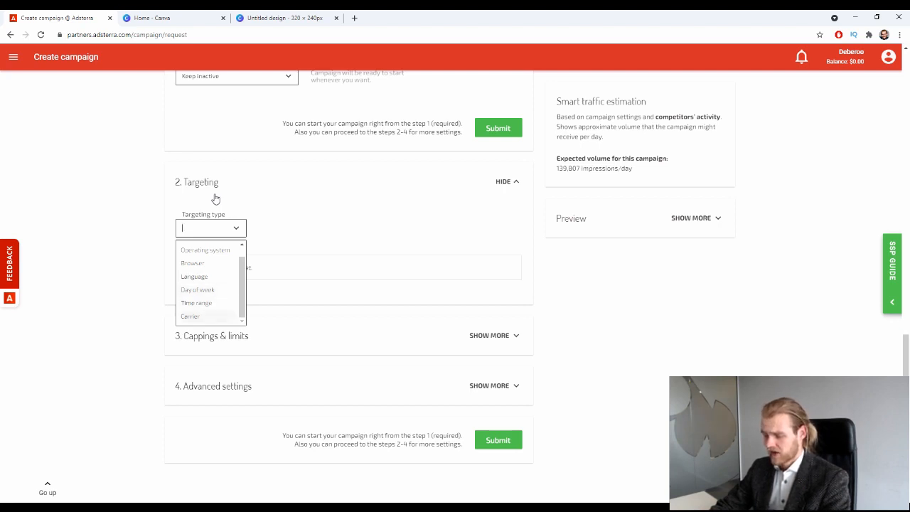
{"action": "left_click", "coordinate": [213, 317]}
{"action": "left_click", "coordinate": [222, 257]}
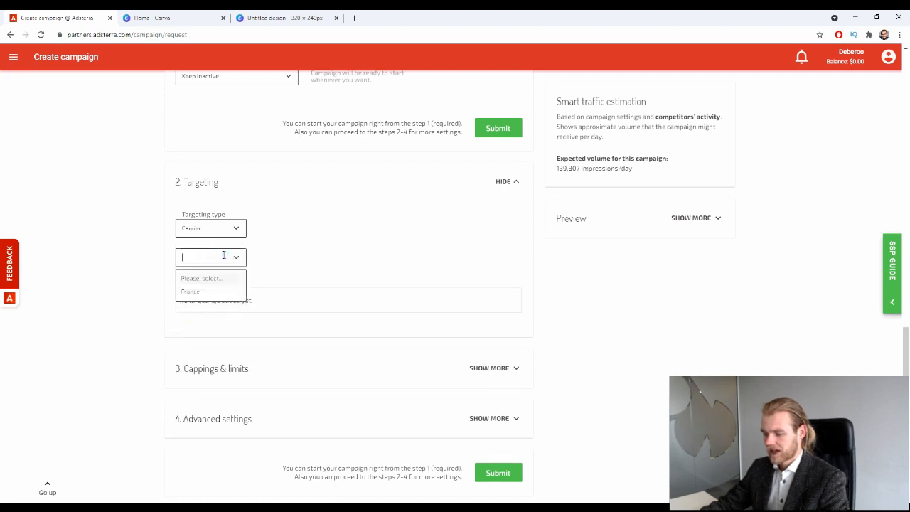
{"action": "left_click", "coordinate": [211, 292]}
{"action": "left_click", "coordinate": [285, 257]}
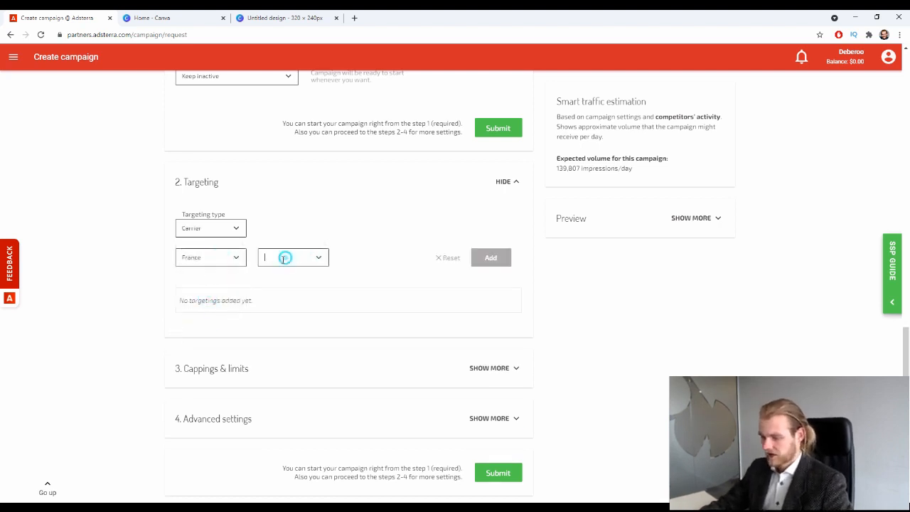
{"action": "left_click_drag", "start_coordinate": [325, 281], "coordinate": [313, 331]}
{"action": "left_click", "coordinate": [290, 321]}
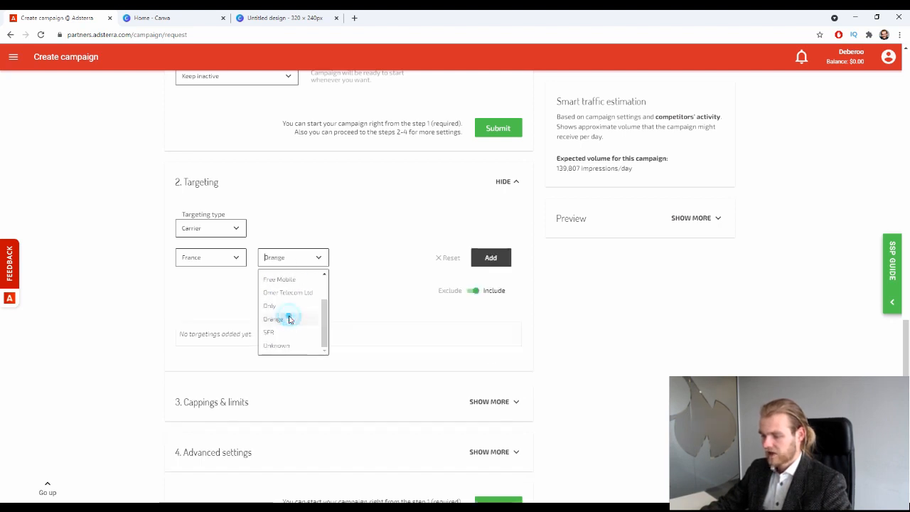
{"action": "left_click", "coordinate": [337, 210]}
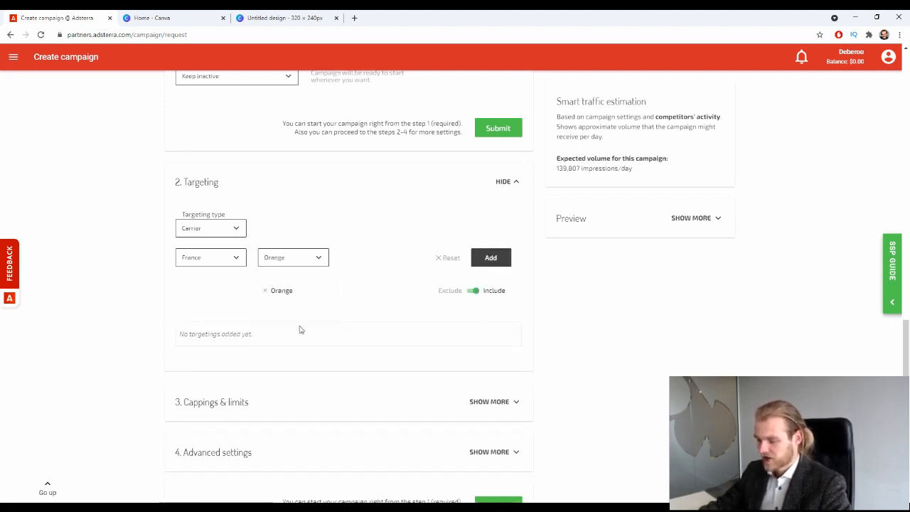
{"action": "left_click", "coordinate": [470, 293]}
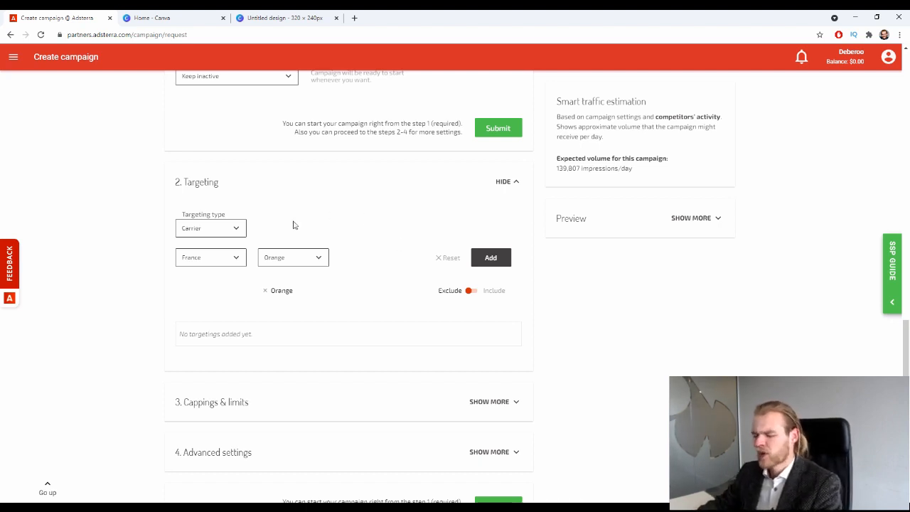
Step: Discard the carrier selection, try a time range targeting of 00:00 - 00:59, and remove that range again
{"action": "left_click", "coordinate": [217, 224]}
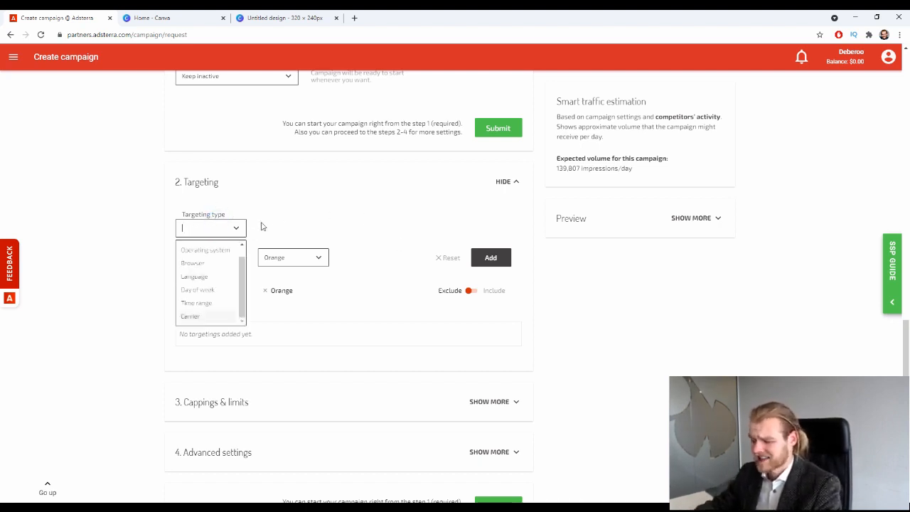
{"action": "left_click", "coordinate": [206, 303]}
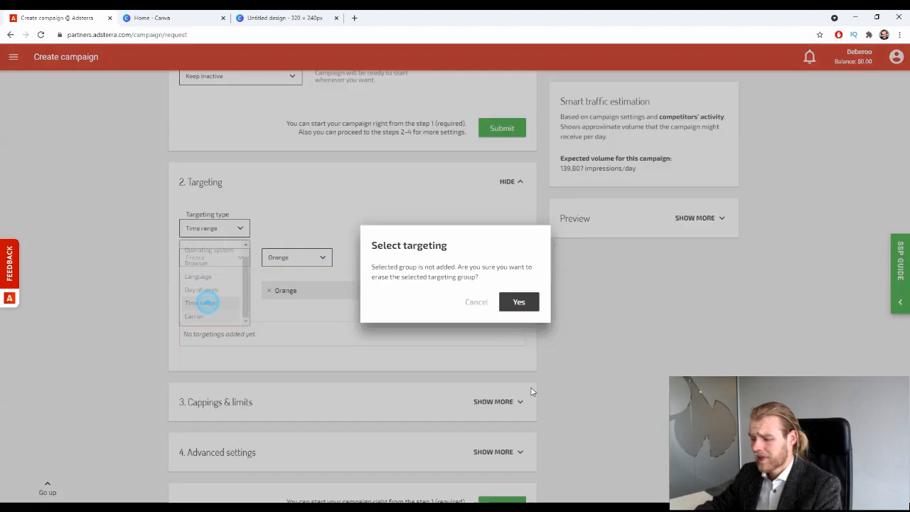
{"action": "left_click", "coordinate": [519, 303]}
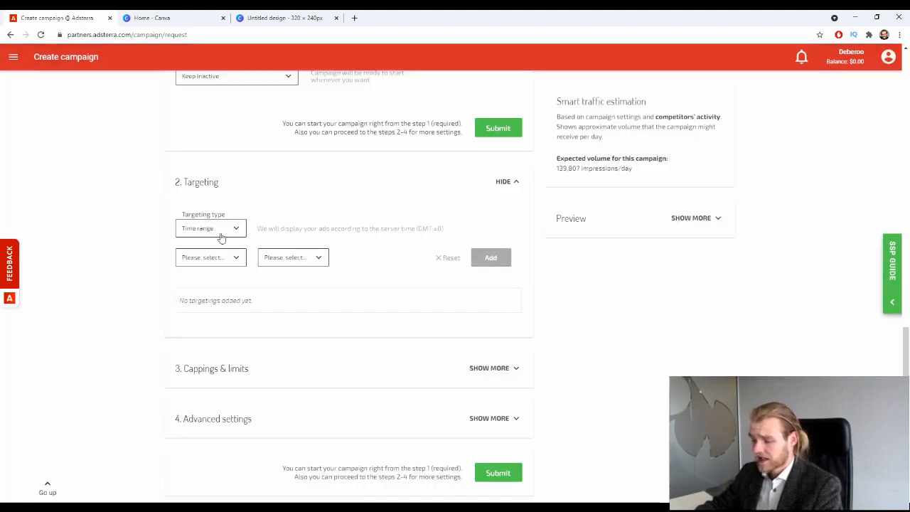
{"action": "left_click", "coordinate": [222, 258]}
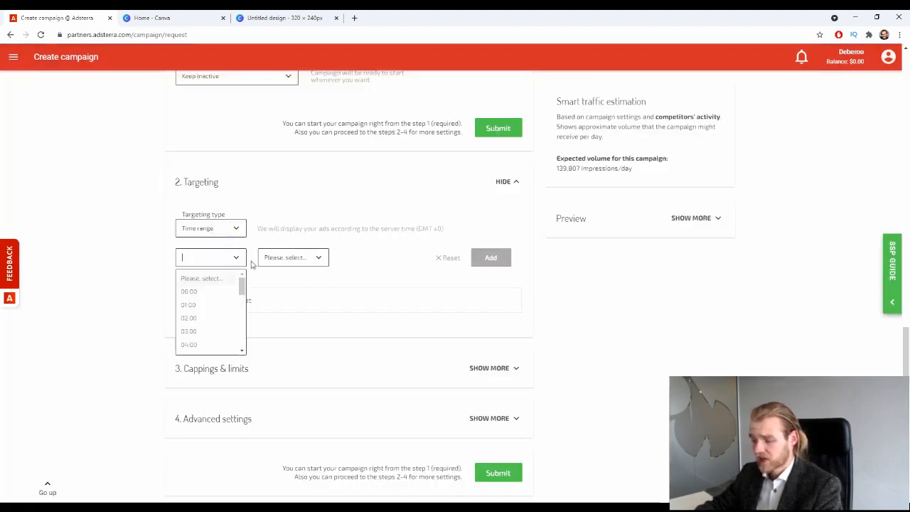
{"action": "left_click", "coordinate": [214, 291]}
{"action": "left_click", "coordinate": [284, 257]}
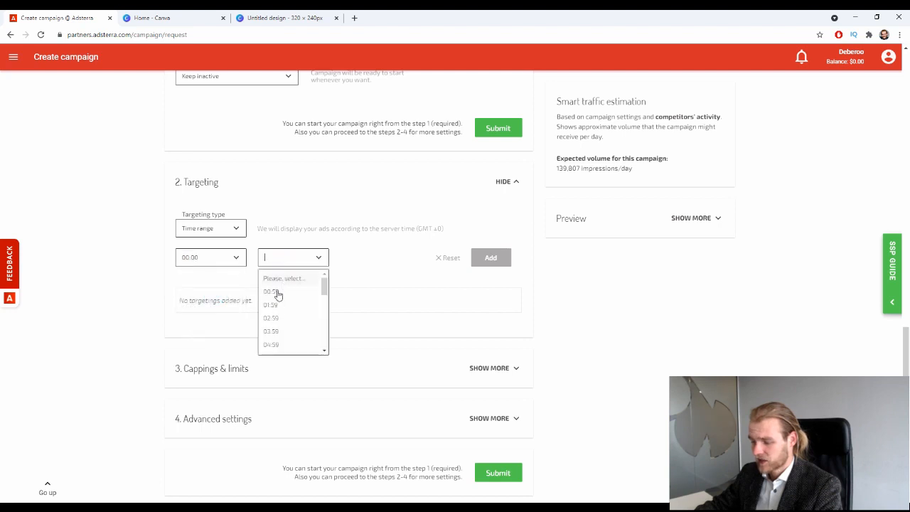
{"action": "left_click", "coordinate": [276, 292]}
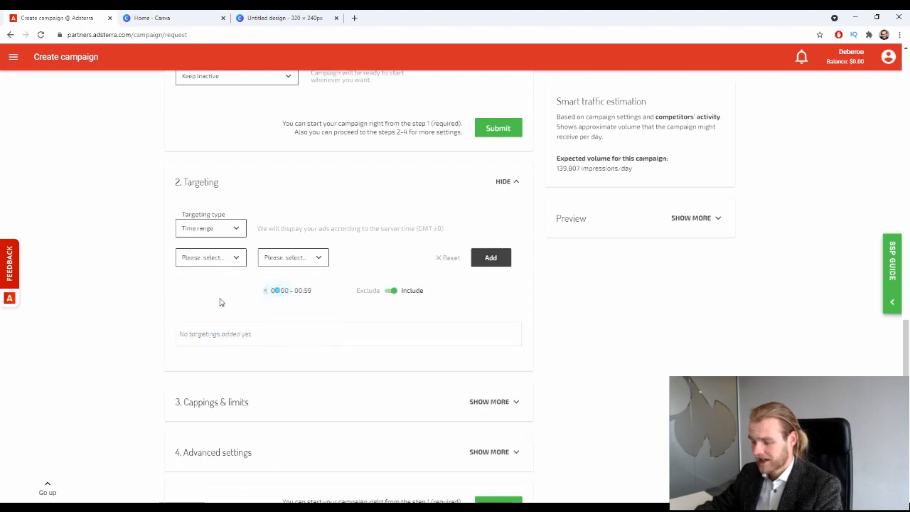
{"action": "left_click", "coordinate": [265, 290]}
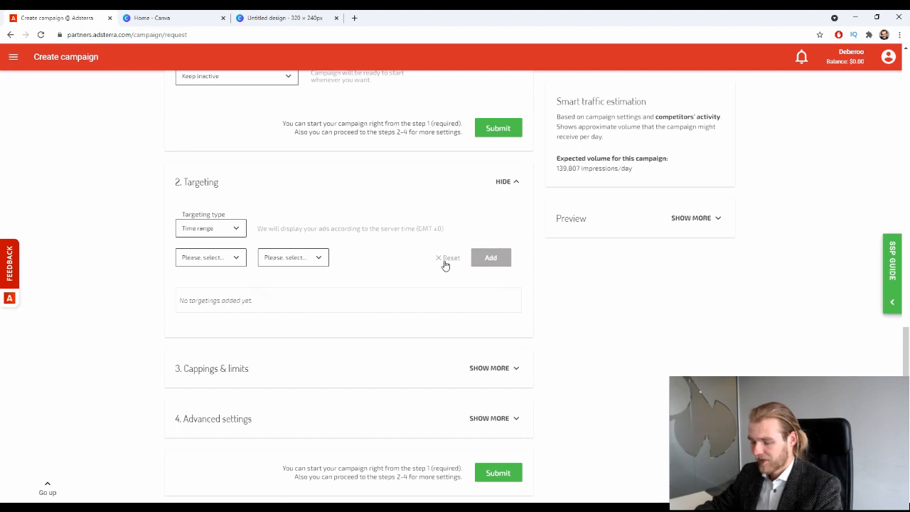
Step: Switch the targeting type to Day of week and look through the available weekdays
{"action": "left_click", "coordinate": [218, 226]}
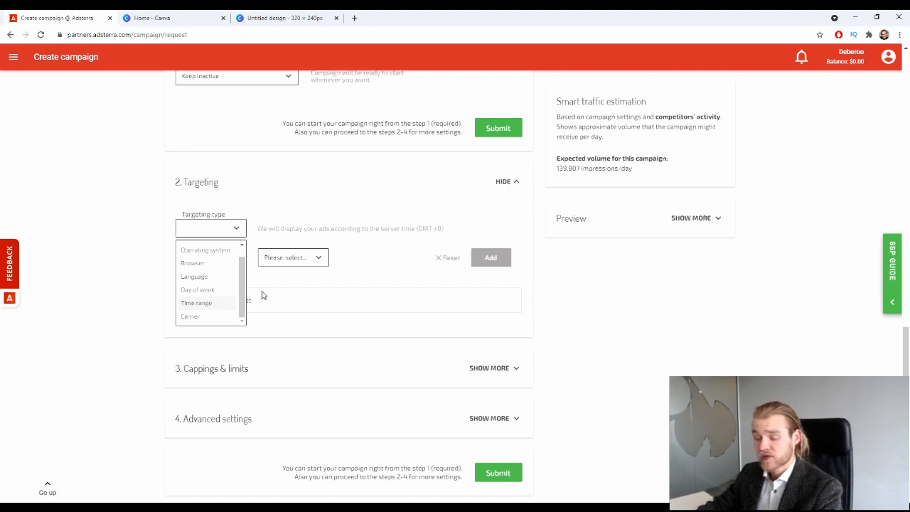
{"action": "left_click", "coordinate": [211, 289]}
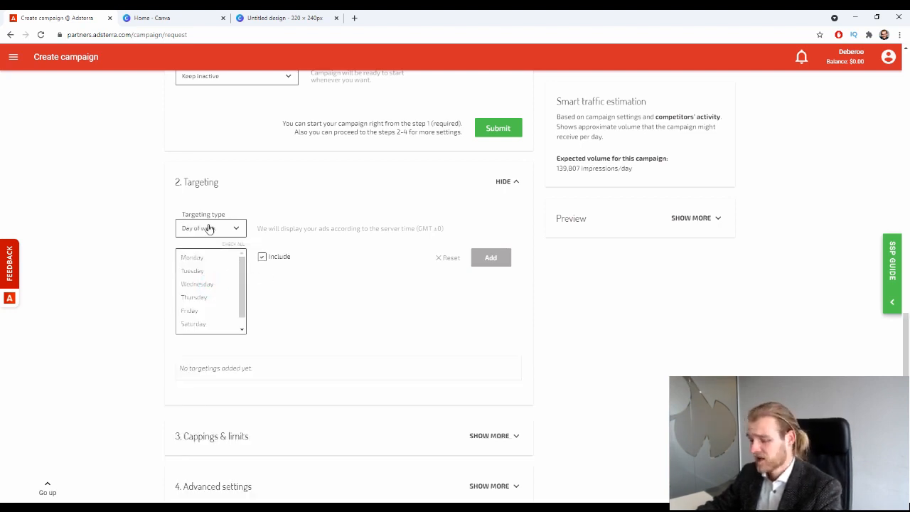
{"action": "scroll", "coordinate": [199, 236], "scroll_direction": "down", "scroll_amount": 2}
{"action": "scroll", "coordinate": [199, 284], "scroll_direction": "up", "scroll_amount": 4}
{"action": "scroll", "coordinate": [199, 339], "scroll_direction": "down", "scroll_amount": 3}
{"action": "scroll", "coordinate": [206, 258], "scroll_direction": "down", "scroll_amount": 1}
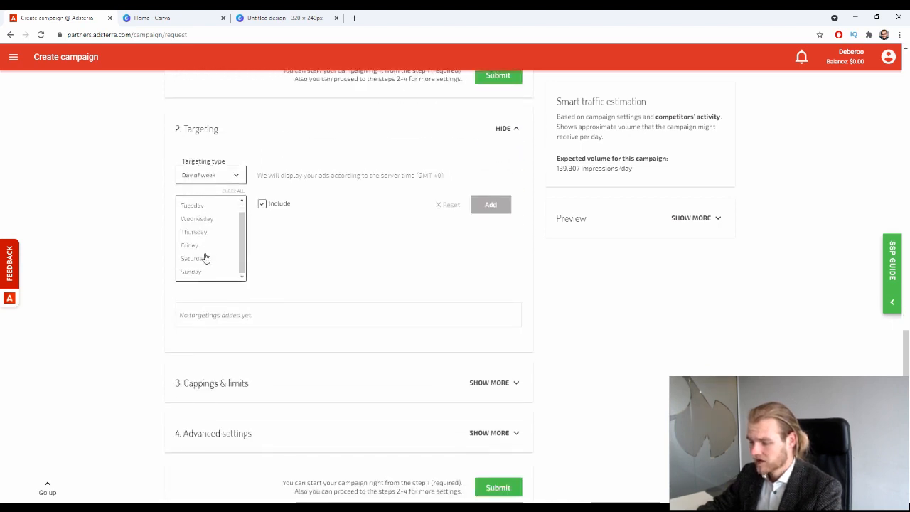
{"action": "scroll", "coordinate": [207, 257], "scroll_direction": "up", "scroll_amount": 1}
Step: Add a Language targeting to the campaign that includes French
{"action": "left_click", "coordinate": [224, 175]}
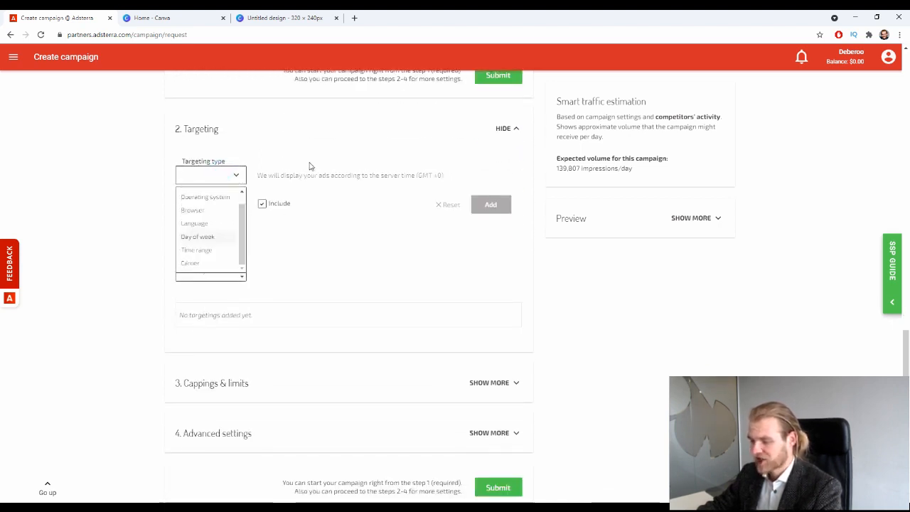
{"action": "left_click", "coordinate": [202, 224]}
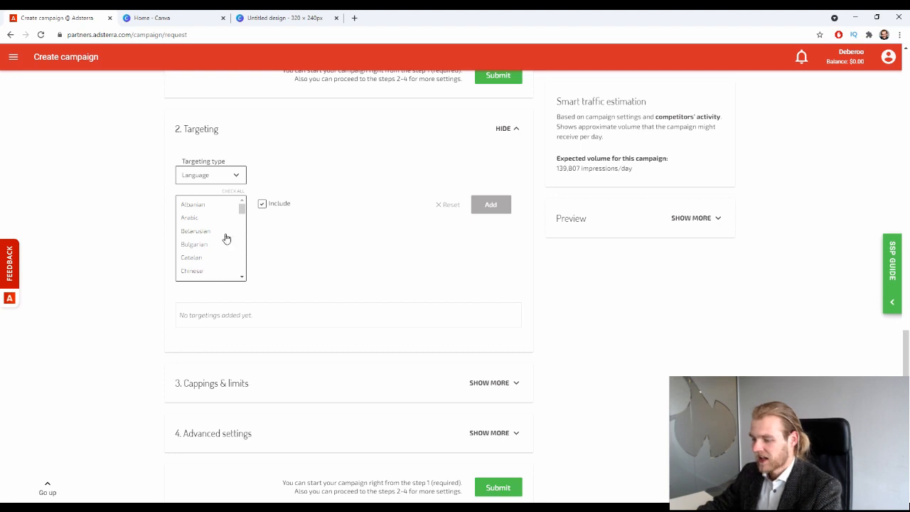
{"action": "scroll", "coordinate": [213, 237], "scroll_direction": "down", "scroll_amount": 6}
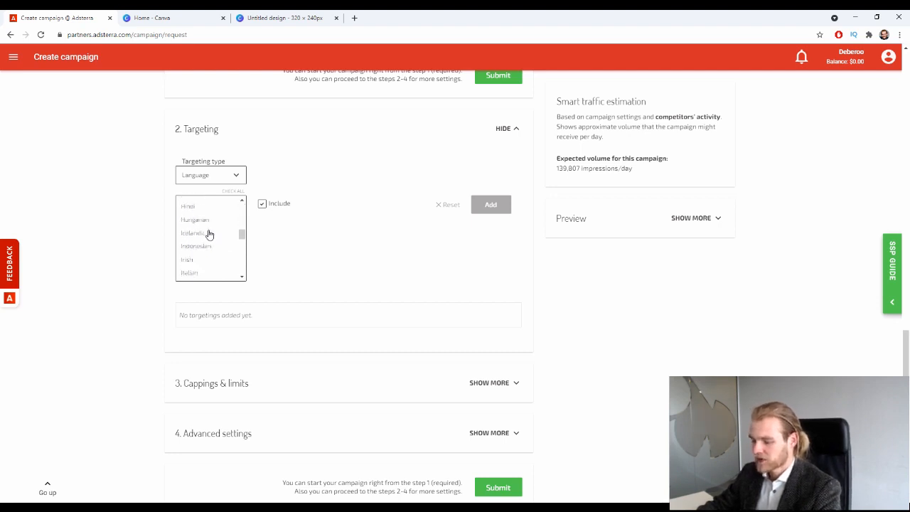
{"action": "scroll", "coordinate": [202, 231], "scroll_direction": "up", "scroll_amount": 3}
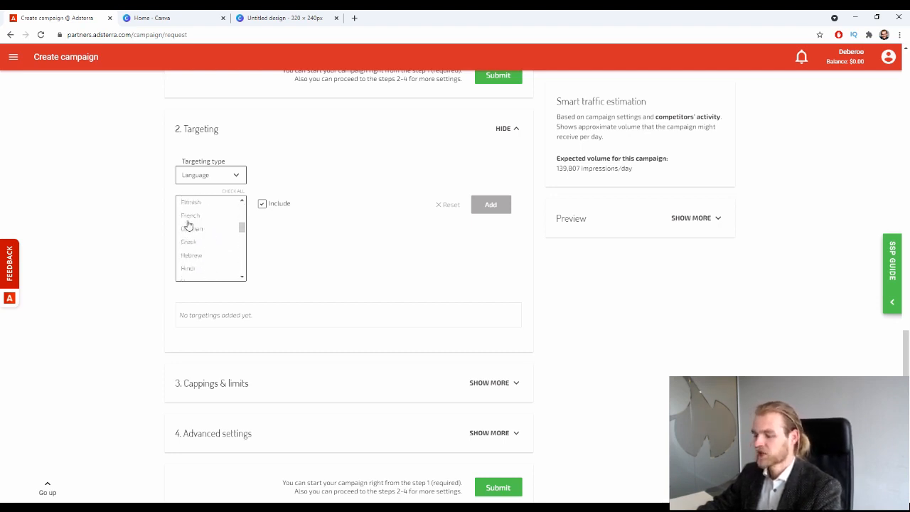
{"action": "scroll", "coordinate": [189, 225], "scroll_direction": "up", "scroll_amount": 8}
{"action": "scroll", "coordinate": [206, 218], "scroll_direction": "down", "scroll_amount": 4}
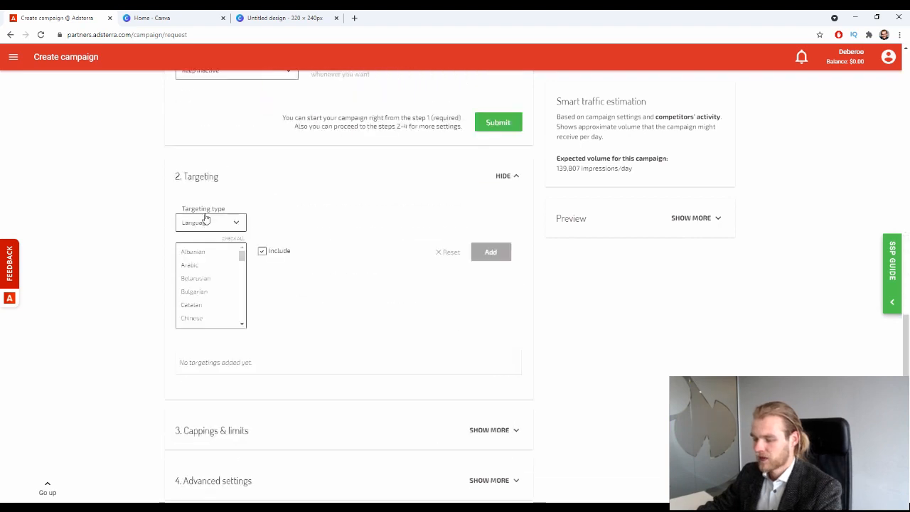
{"action": "scroll", "coordinate": [205, 218], "scroll_direction": "down", "scroll_amount": 2}
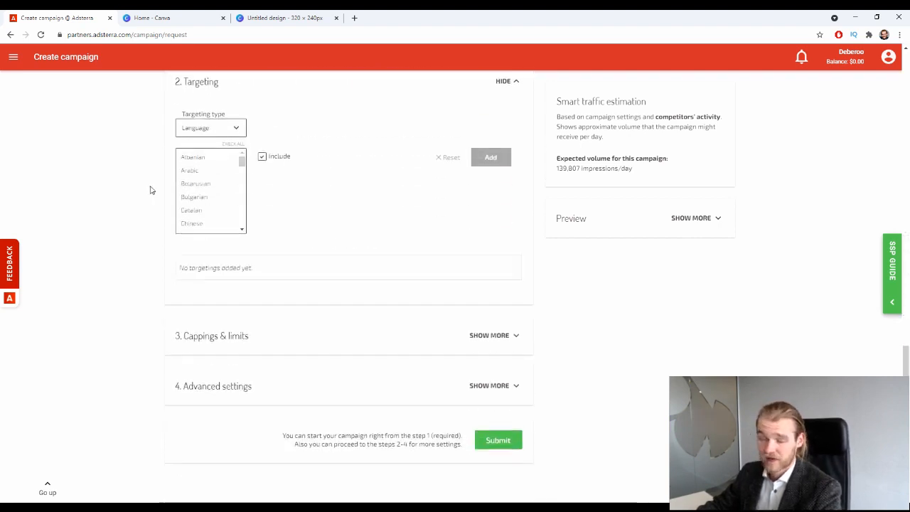
{"action": "scroll", "coordinate": [200, 165], "scroll_direction": "down", "scroll_amount": 3}
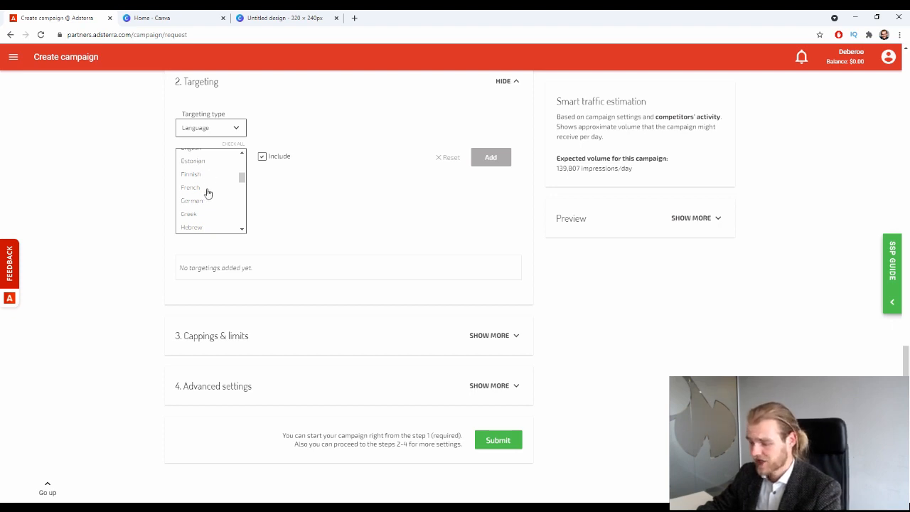
{"action": "left_click", "coordinate": [206, 189]}
{"action": "scroll", "coordinate": [142, 189], "scroll_direction": "up", "scroll_amount": 1}
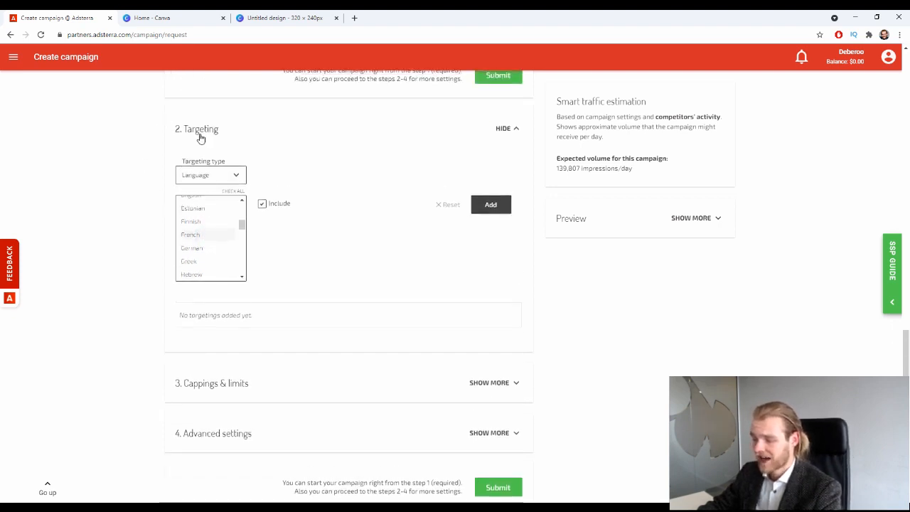
{"action": "left_click", "coordinate": [489, 204]}
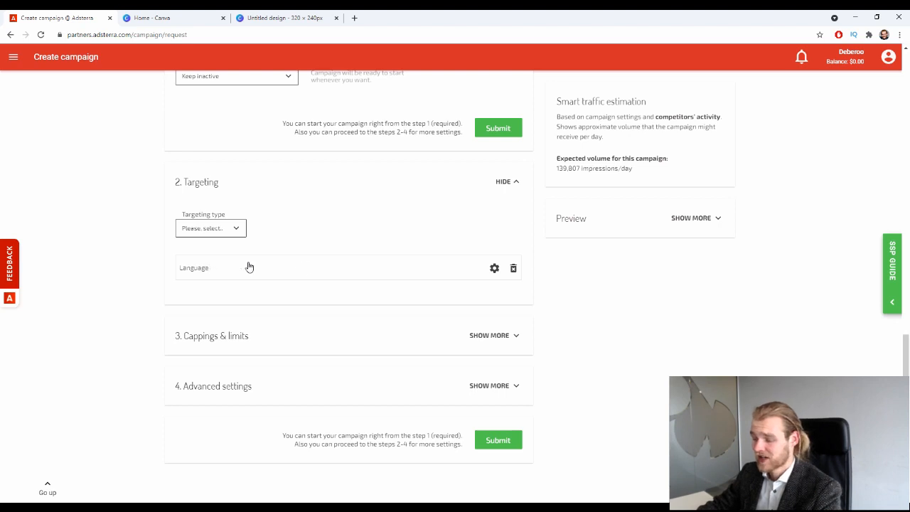
Step: Try a Browser targeting for all Chrome versions set to Exclude
{"action": "left_click", "coordinate": [212, 230]}
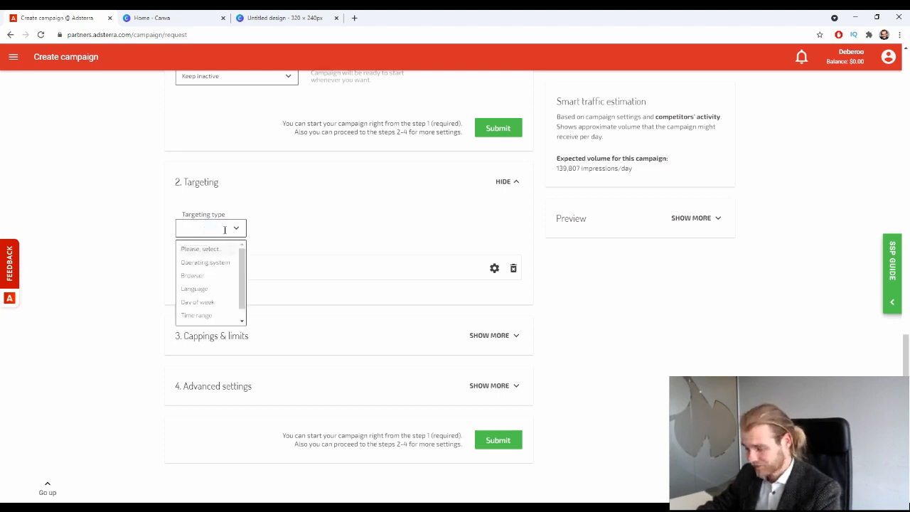
{"action": "left_click", "coordinate": [192, 276]}
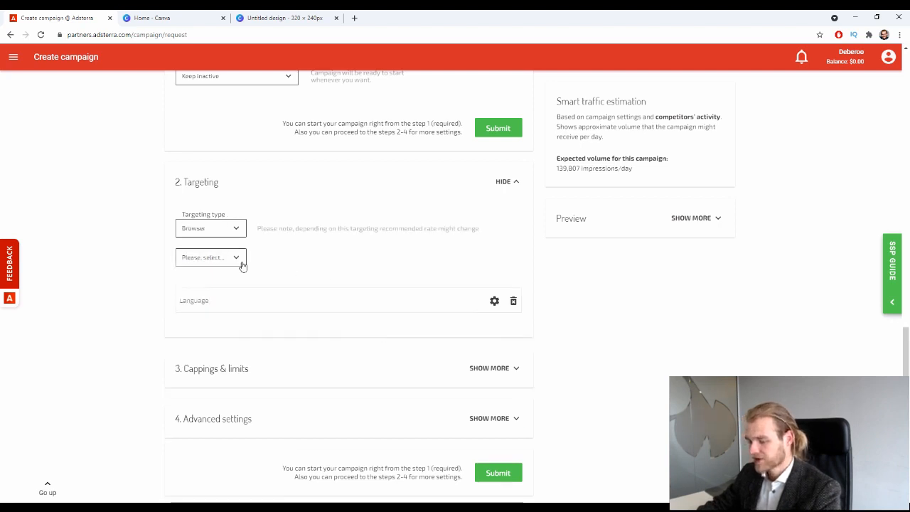
{"action": "left_click", "coordinate": [242, 265]}
{"action": "left_click", "coordinate": [212, 293]}
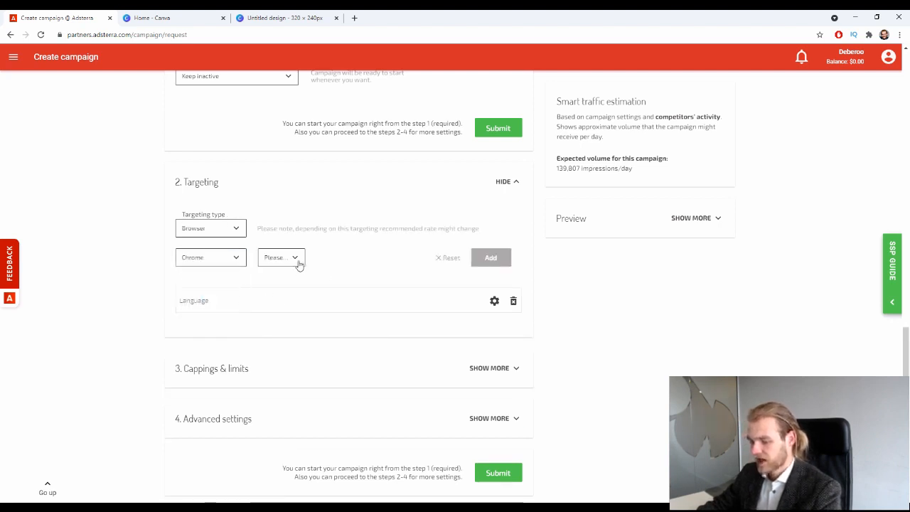
{"action": "left_click", "coordinate": [299, 265]}
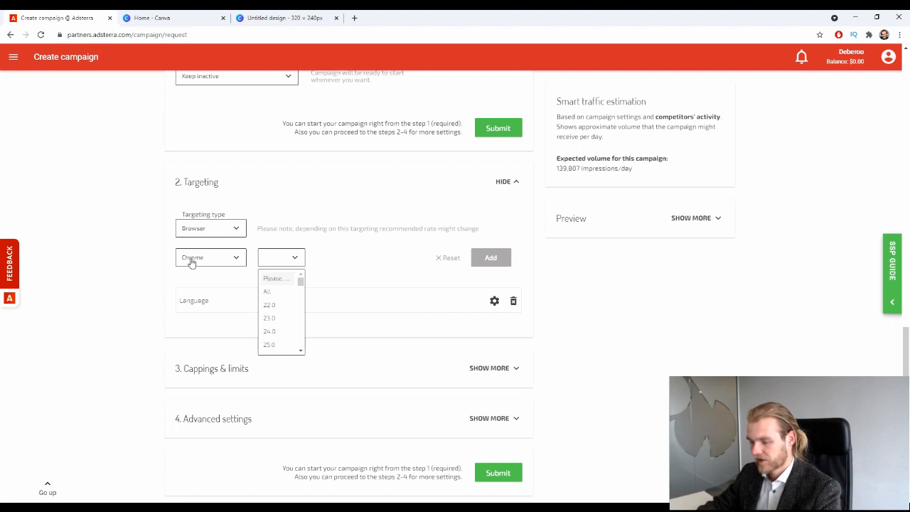
{"action": "left_click", "coordinate": [268, 292]}
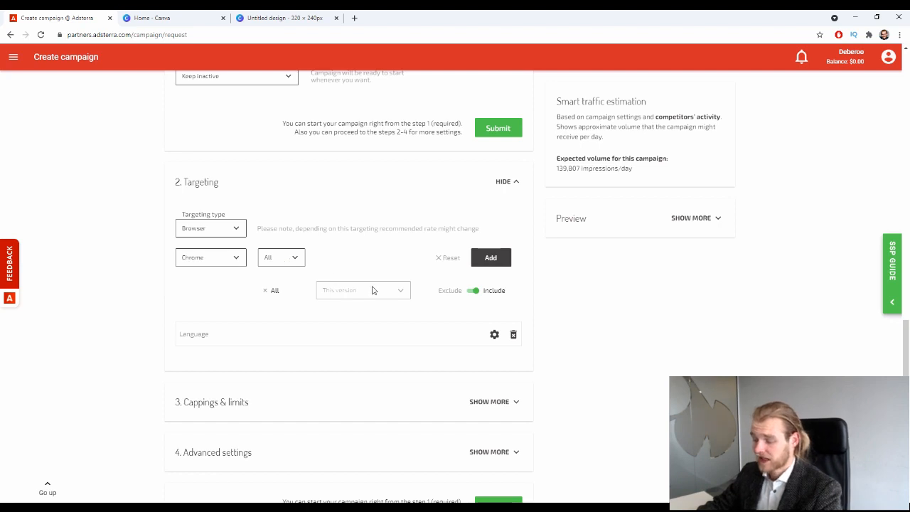
{"action": "left_click", "coordinate": [472, 291]}
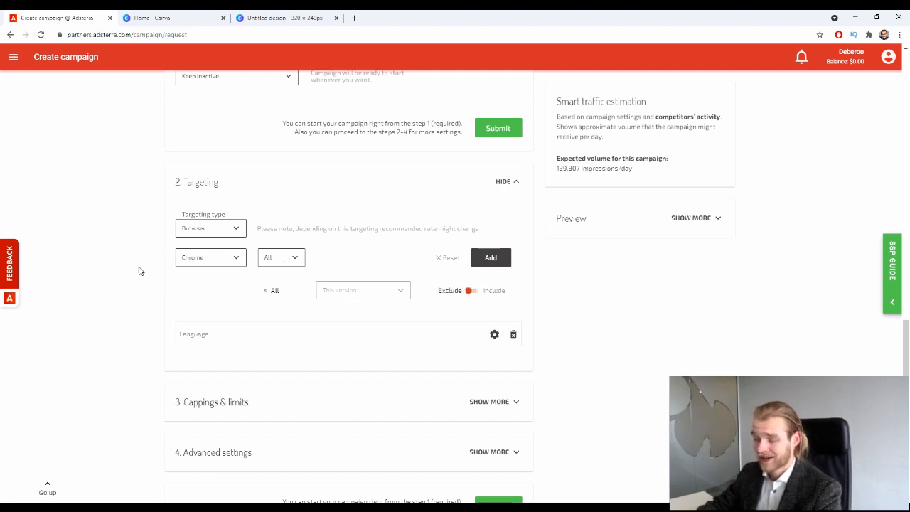
Step: Look through the available Chrome versions and discard the browser selection
{"action": "left_click", "coordinate": [275, 258]}
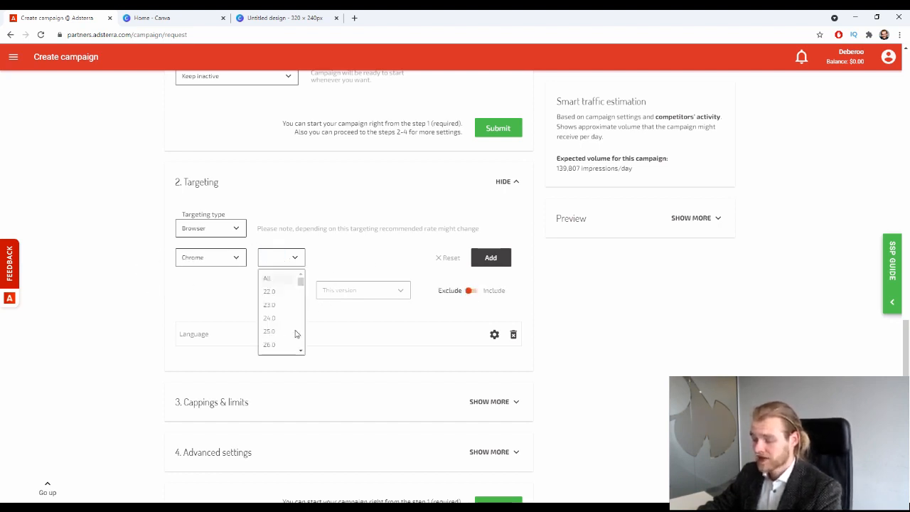
{"action": "scroll", "coordinate": [285, 322], "scroll_direction": "down", "scroll_amount": 2}
{"action": "scroll", "coordinate": [285, 322], "scroll_direction": "down", "scroll_amount": 10}
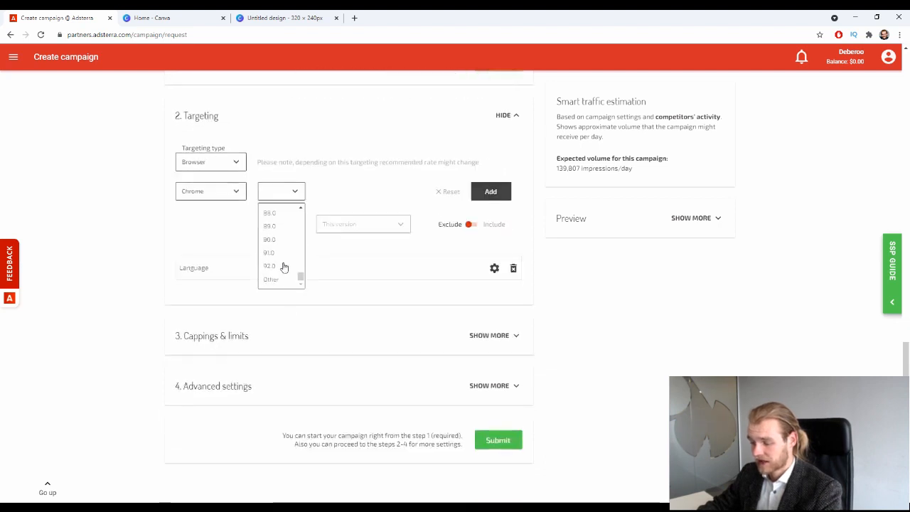
{"action": "scroll", "coordinate": [281, 268], "scroll_direction": "up", "scroll_amount": 10}
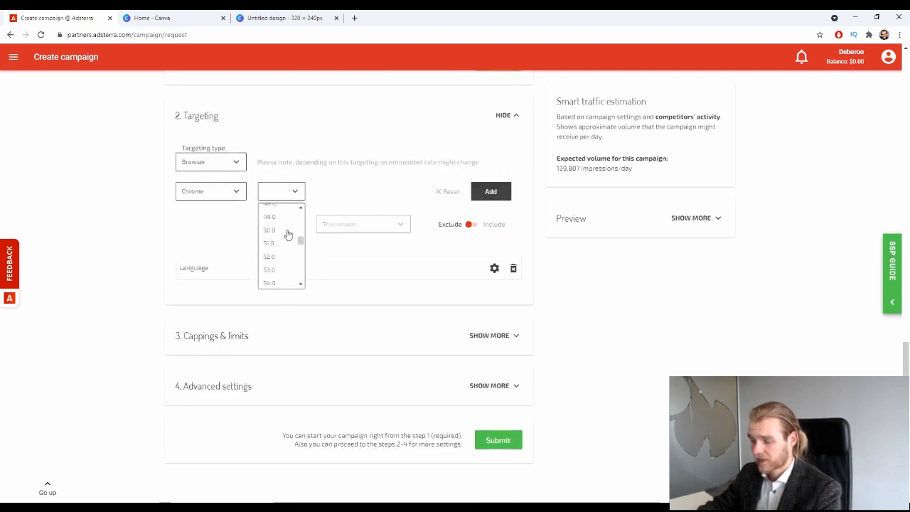
{"action": "scroll", "coordinate": [283, 237], "scroll_direction": "up", "scroll_amount": 4}
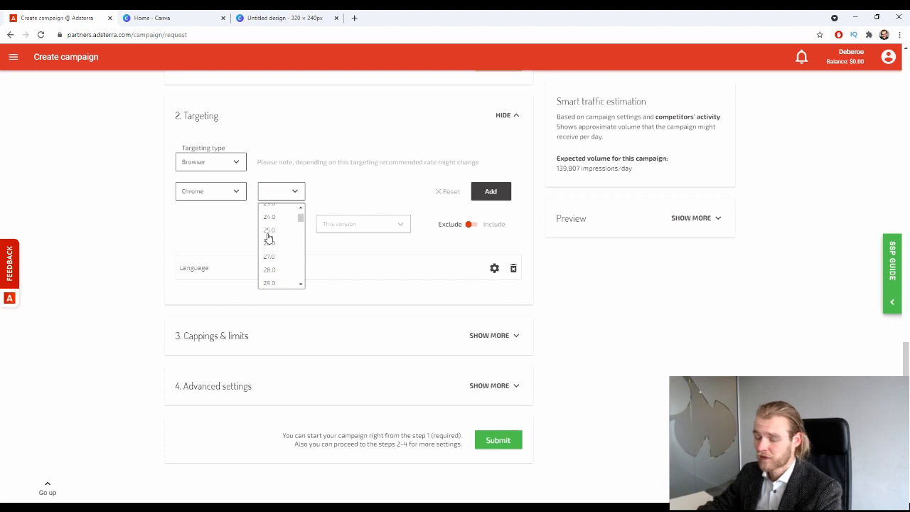
{"action": "left_click", "coordinate": [327, 192]}
{"action": "left_click", "coordinate": [442, 193]}
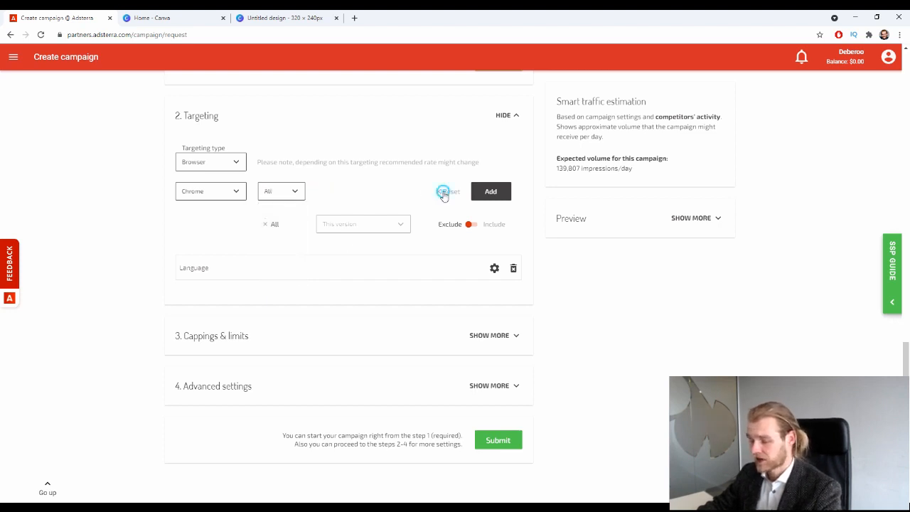
{"action": "left_click", "coordinate": [518, 304]}
Step: Try an Operating system targeting for Windows, look through its versions, and discard the selection
{"action": "left_click", "coordinate": [215, 231]}
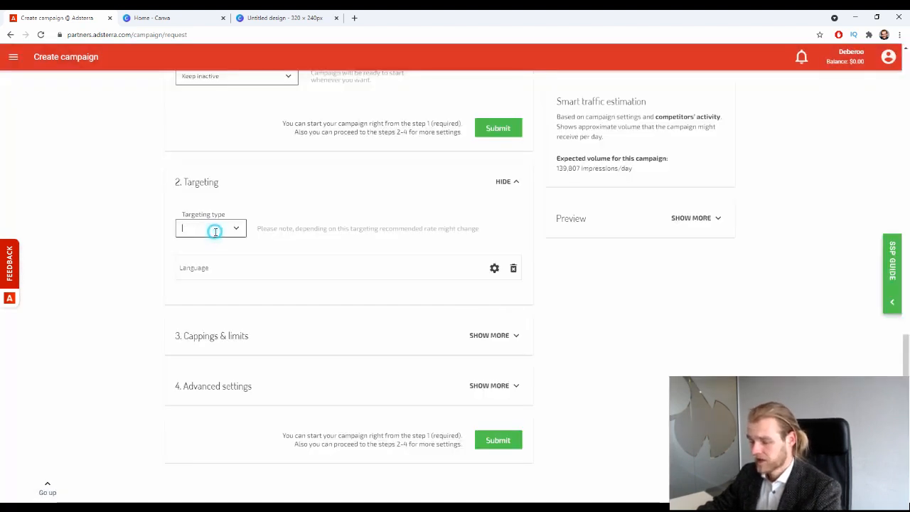
{"action": "left_click", "coordinate": [221, 310]}
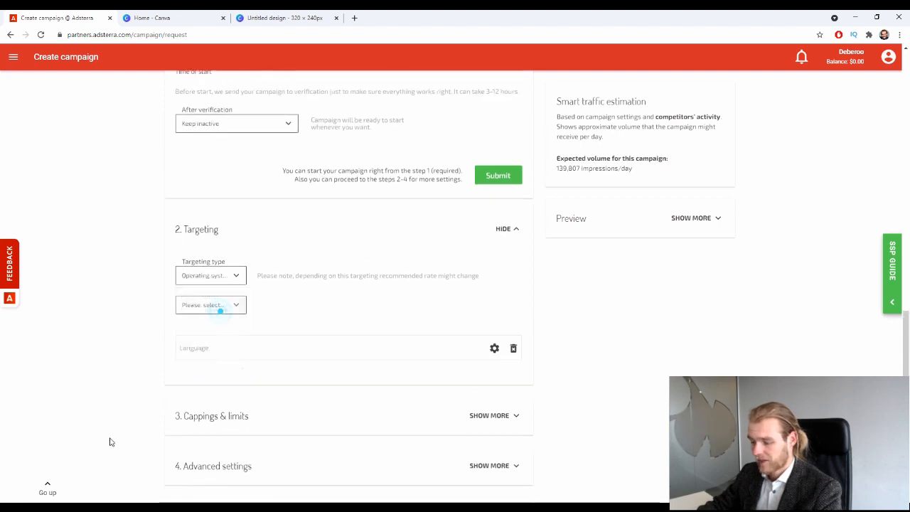
{"action": "left_click", "coordinate": [217, 311]}
{"action": "scroll", "coordinate": [116, 249], "scroll_direction": "down", "scroll_amount": 1}
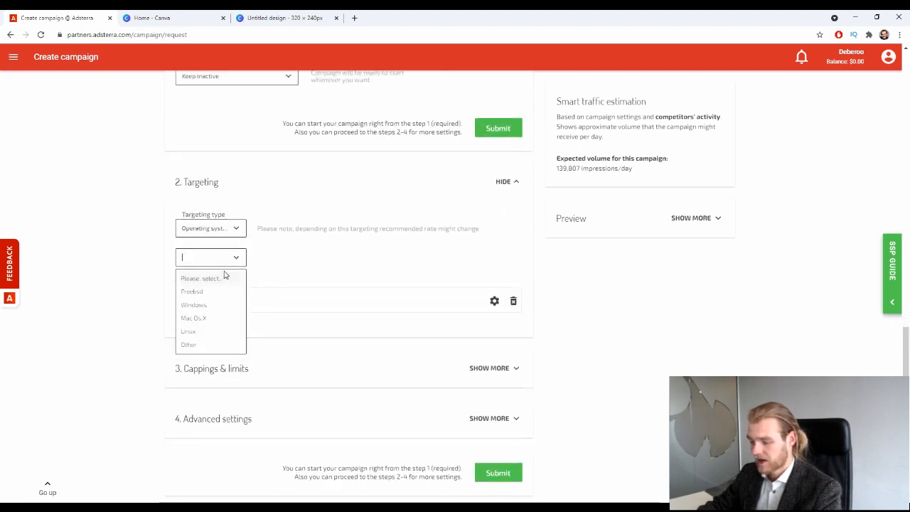
{"action": "scroll", "coordinate": [231, 284], "scroll_direction": "down", "scroll_amount": 1}
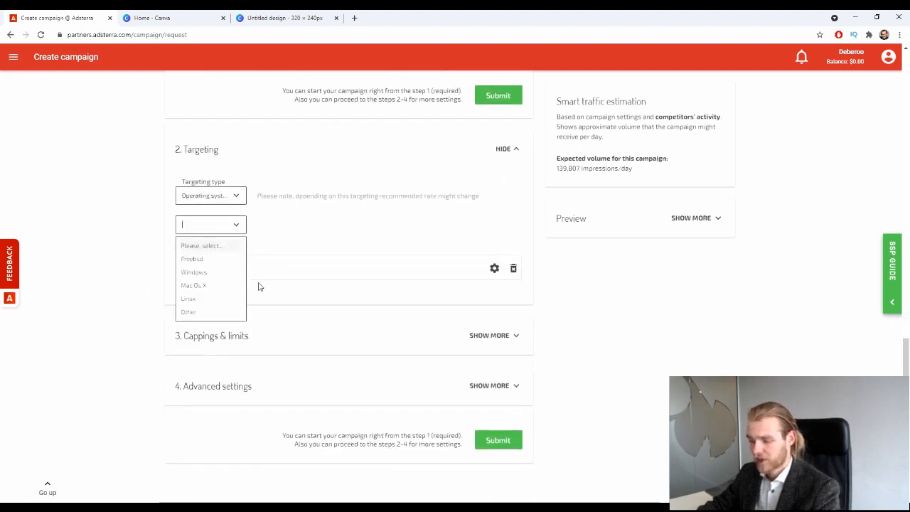
{"action": "left_click", "coordinate": [199, 272]}
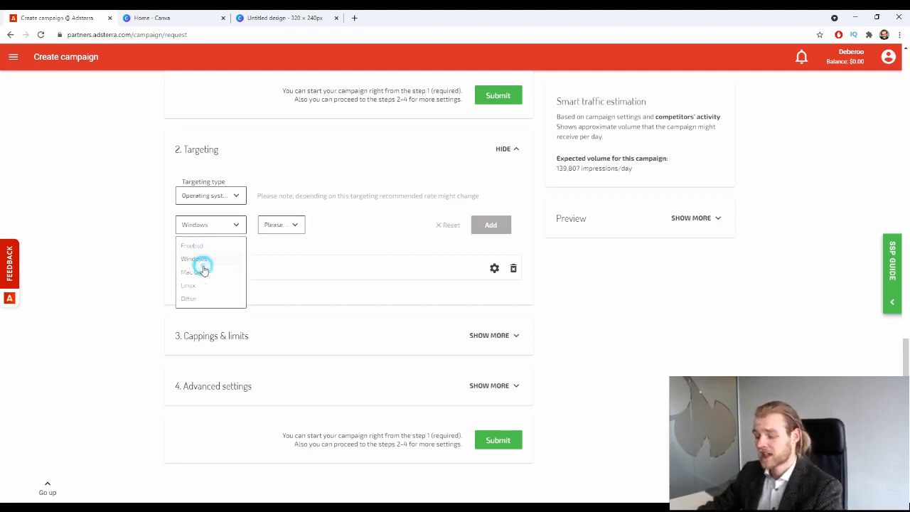
{"action": "left_click", "coordinate": [290, 226]}
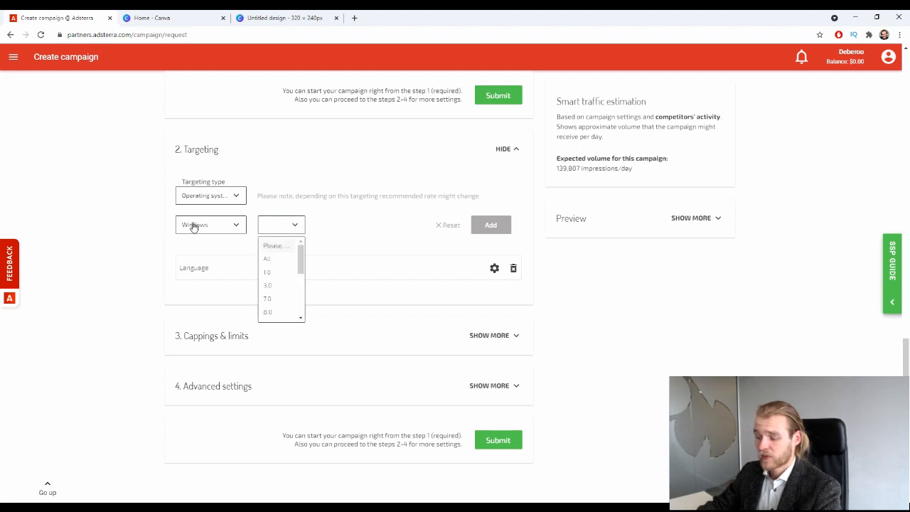
{"action": "scroll", "coordinate": [297, 284], "scroll_direction": "down", "scroll_amount": 5}
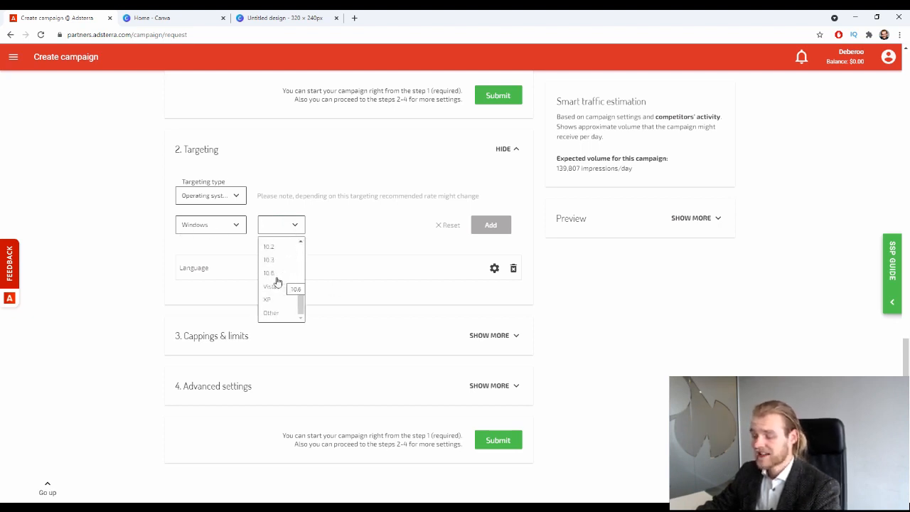
{"action": "left_click", "coordinate": [110, 237]}
{"action": "left_click", "coordinate": [449, 225]}
{"action": "left_click", "coordinate": [535, 301]}
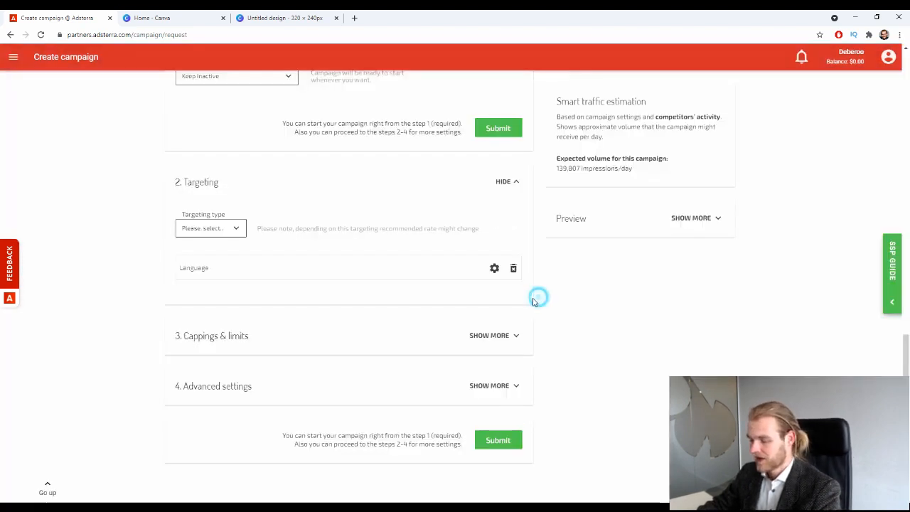
Step: Expand the Cappings & limits section and set the frequency capping to 2 impressions, keeping the period unit at HOUR
{"action": "left_click", "coordinate": [506, 339]}
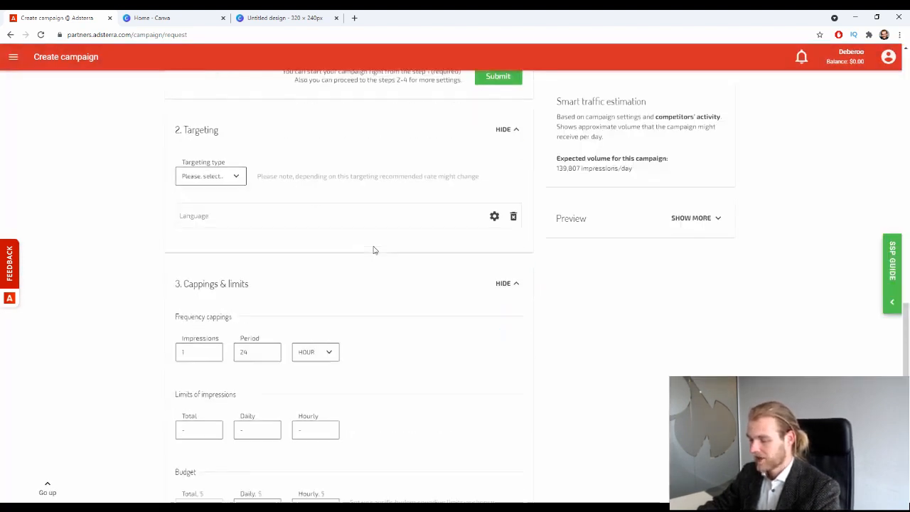
{"action": "scroll", "coordinate": [380, 255], "scroll_direction": "down", "scroll_amount": 2}
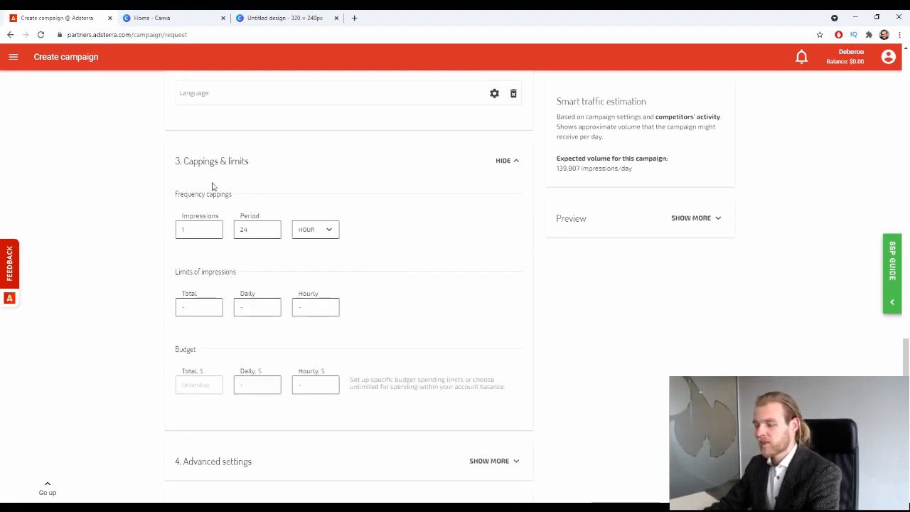
{"action": "left_click", "coordinate": [213, 227]}
{"action": "key", "text": "BackSpace"}
{"action": "type", "text": "2"}
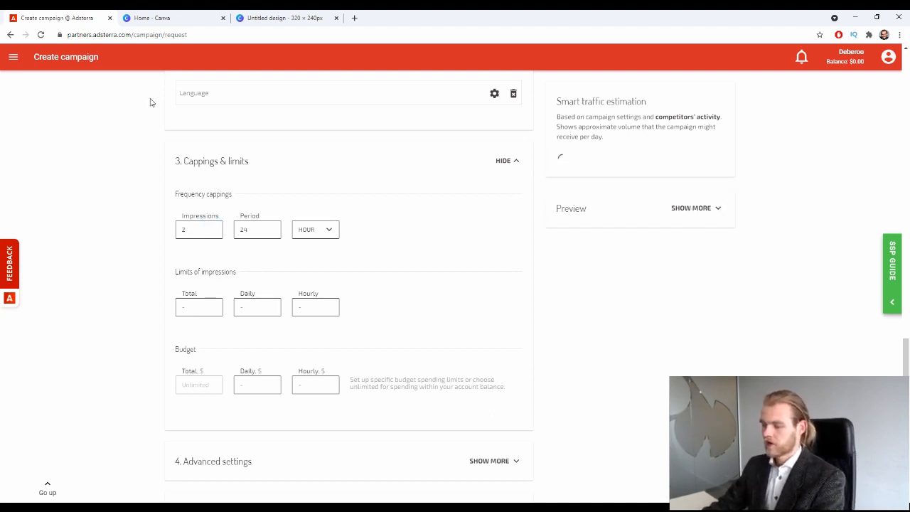
{"action": "left_click", "coordinate": [294, 226]}
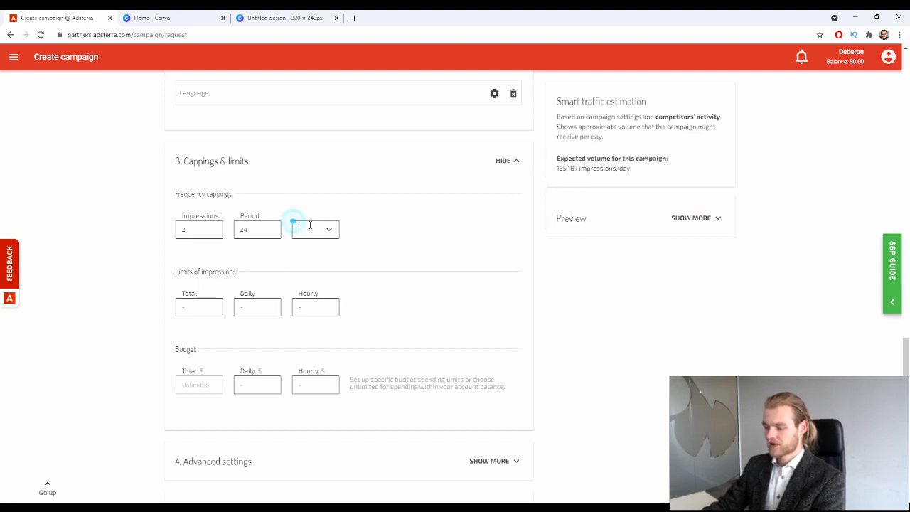
{"action": "left_click", "coordinate": [395, 227]}
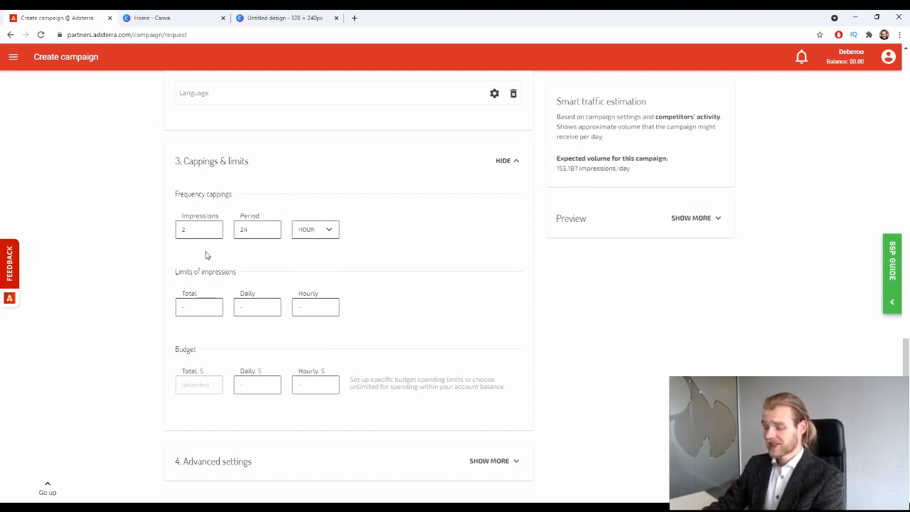
Step: Set the limits of impressions to 15 in total and 2 daily
{"action": "left_click", "coordinate": [221, 307]}
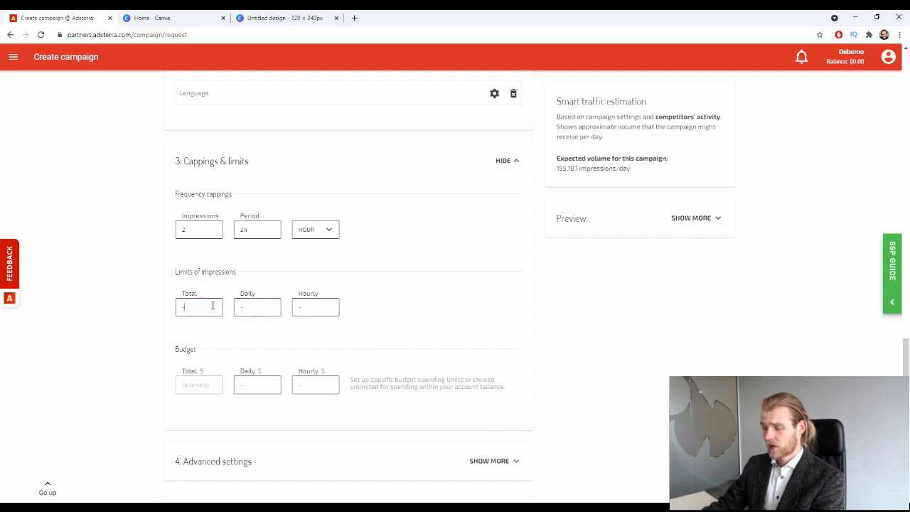
{"action": "left_click_drag", "start_coordinate": [176, 194], "coordinate": [229, 203]}
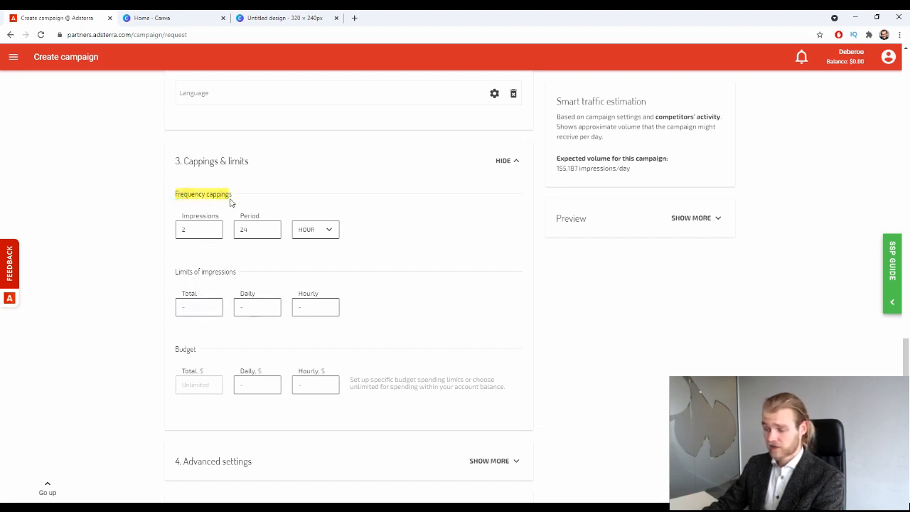
{"action": "left_click_drag", "start_coordinate": [167, 210], "coordinate": [220, 213]}
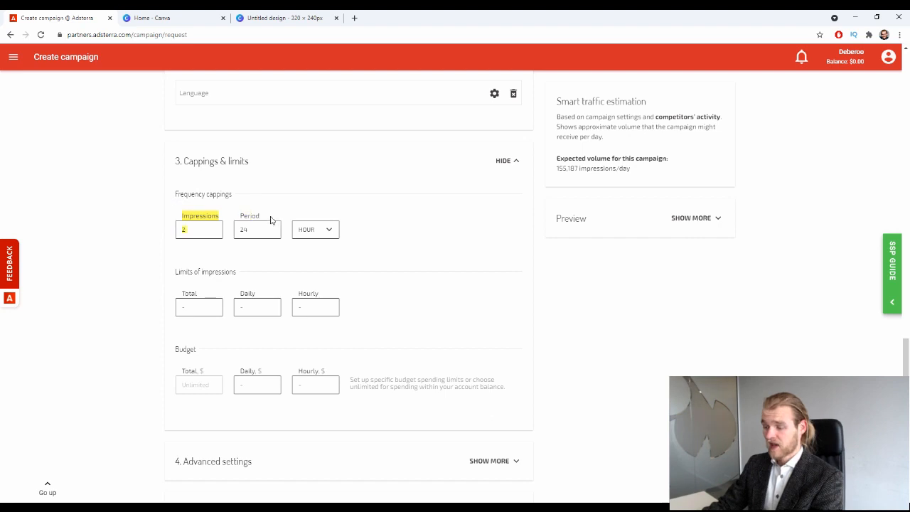
{"action": "left_click", "coordinate": [254, 263]}
{"action": "left_click", "coordinate": [211, 309]}
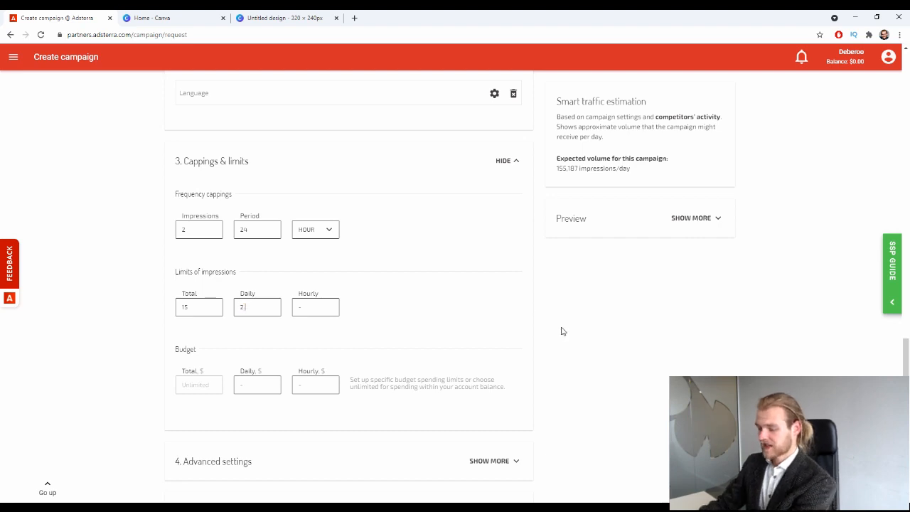
{"action": "left_click", "coordinate": [258, 305]}
{"action": "left_click", "coordinate": [197, 229]}
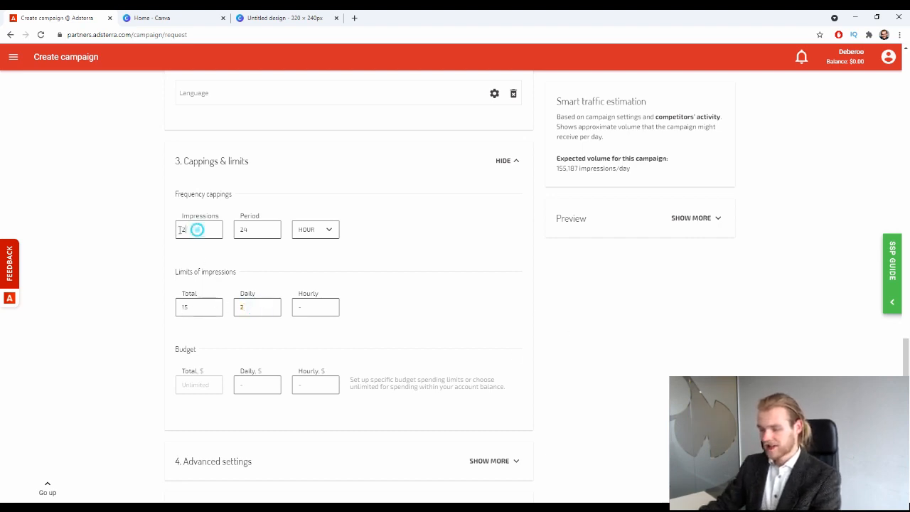
{"action": "left_click_drag", "start_coordinate": [249, 304], "coordinate": [218, 304]}
{"action": "left_click_drag", "start_coordinate": [203, 224], "coordinate": [171, 228]}
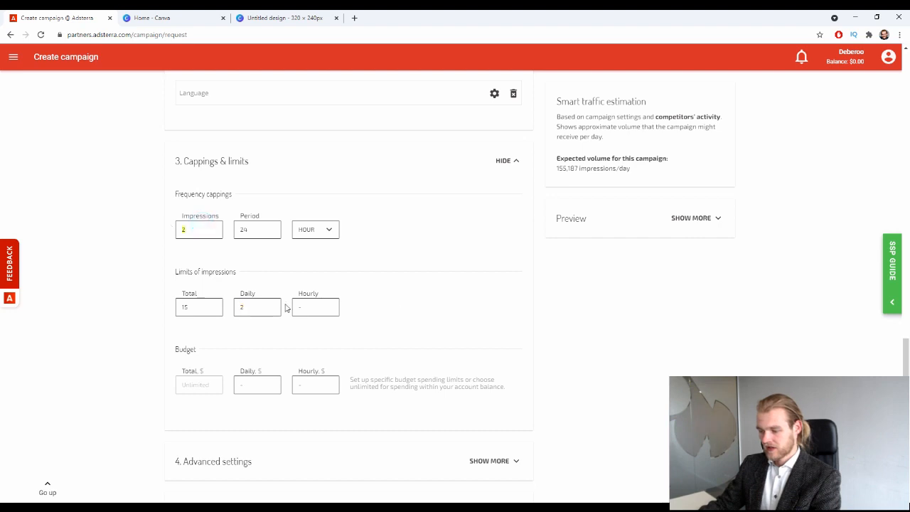
Step: Set the hourly limit of impressions to 1
{"action": "left_click_drag", "start_coordinate": [328, 304], "coordinate": [316, 311]}
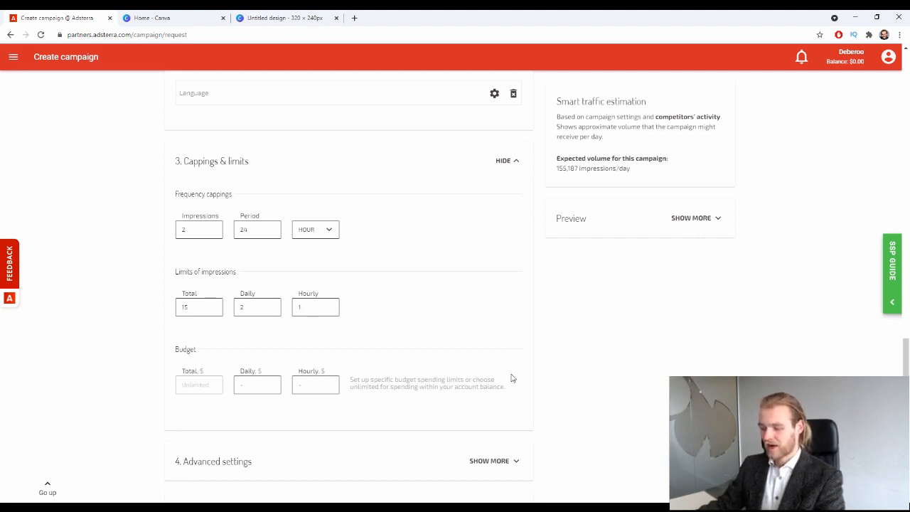
{"action": "left_click", "coordinate": [329, 306]}
{"action": "left_click", "coordinate": [389, 310]}
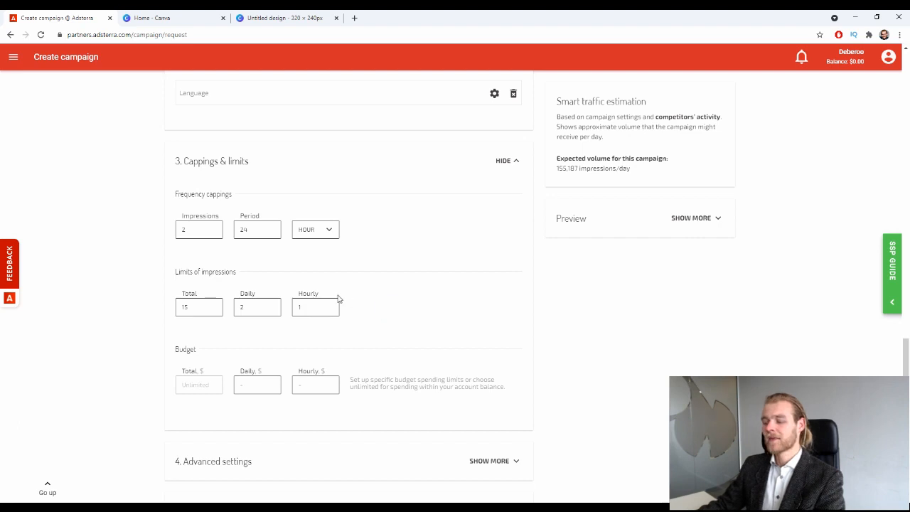
{"action": "double_click", "coordinate": [262, 308]}
{"action": "left_click", "coordinate": [425, 333]}
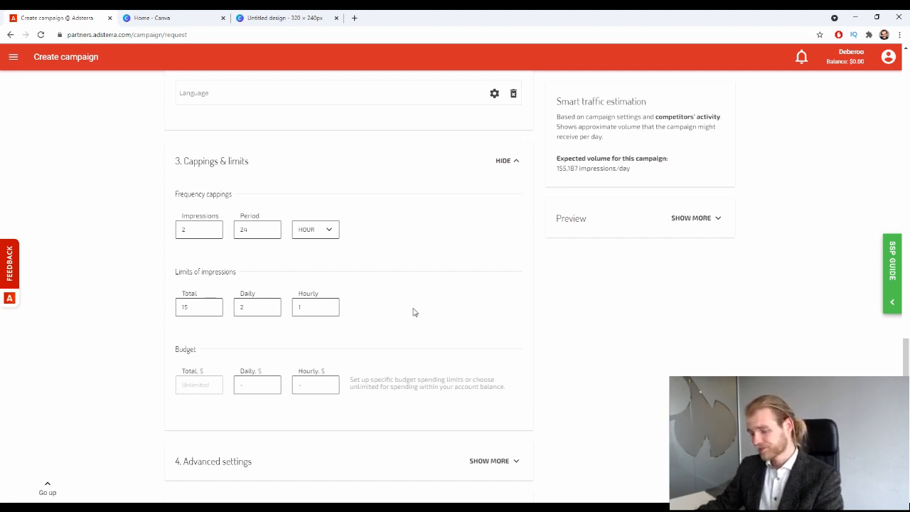
Step: Examine the total, daily and hourly Budget fields in the Cappings & limits section
{"action": "scroll", "coordinate": [384, 278], "scroll_direction": "down", "scroll_amount": 1}
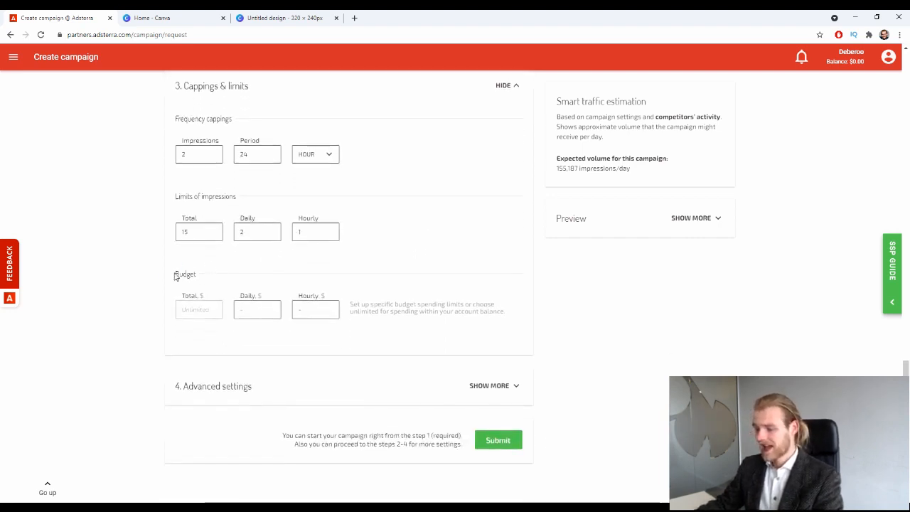
{"action": "left_click_drag", "start_coordinate": [174, 273], "coordinate": [207, 274]}
{"action": "left_click", "coordinate": [237, 273]}
{"action": "left_click", "coordinate": [203, 308]}
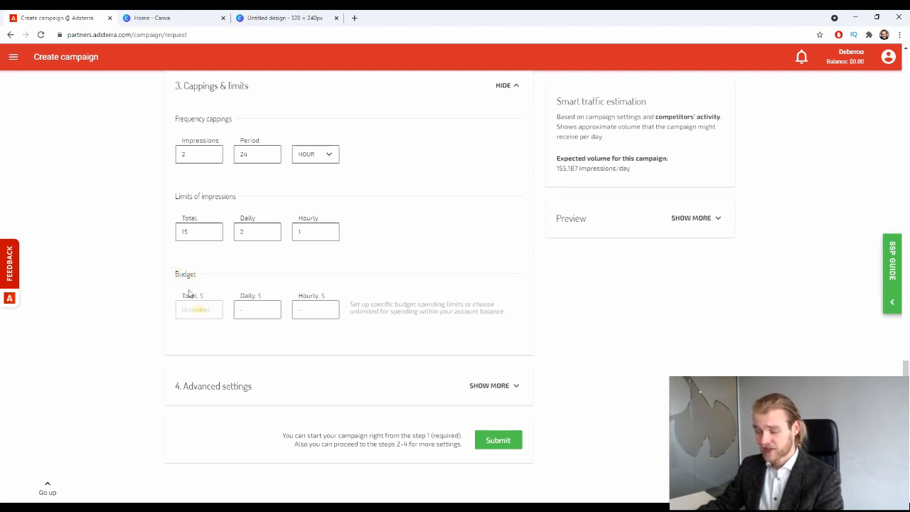
{"action": "left_click", "coordinate": [195, 313]}
{"action": "left_click", "coordinate": [258, 308]}
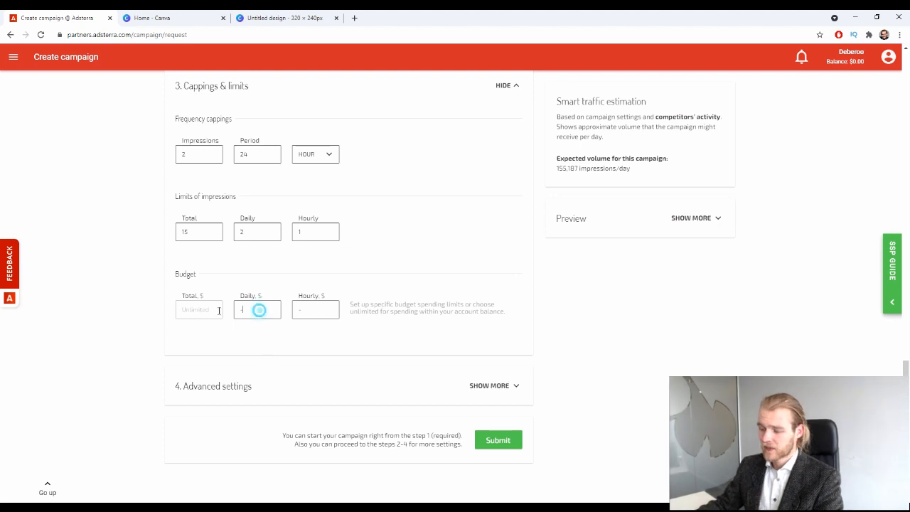
{"action": "left_click", "coordinate": [325, 308]}
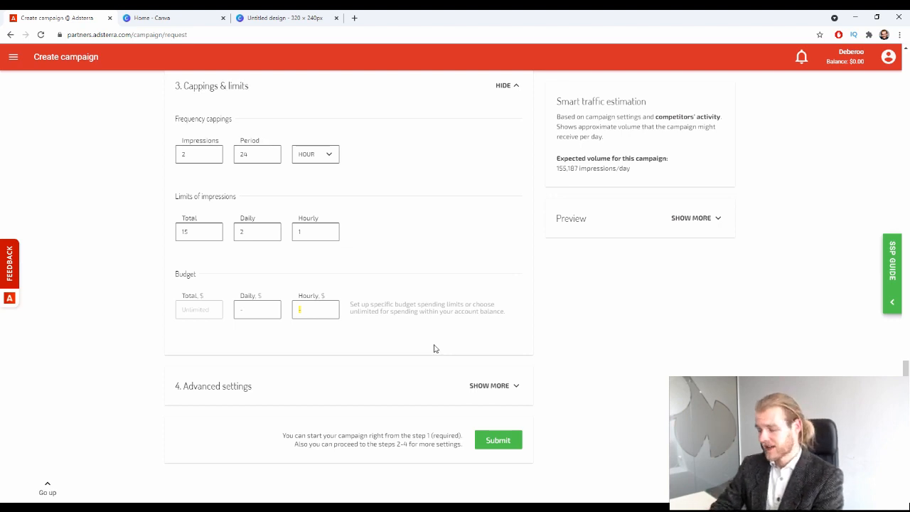
Step: Expand the Advanced settings and set the placements to be added to the Blacklist
{"action": "left_click", "coordinate": [501, 385]}
{"action": "scroll", "coordinate": [312, 341], "scroll_direction": "down", "scroll_amount": 2}
{"action": "left_click", "coordinate": [235, 290]}
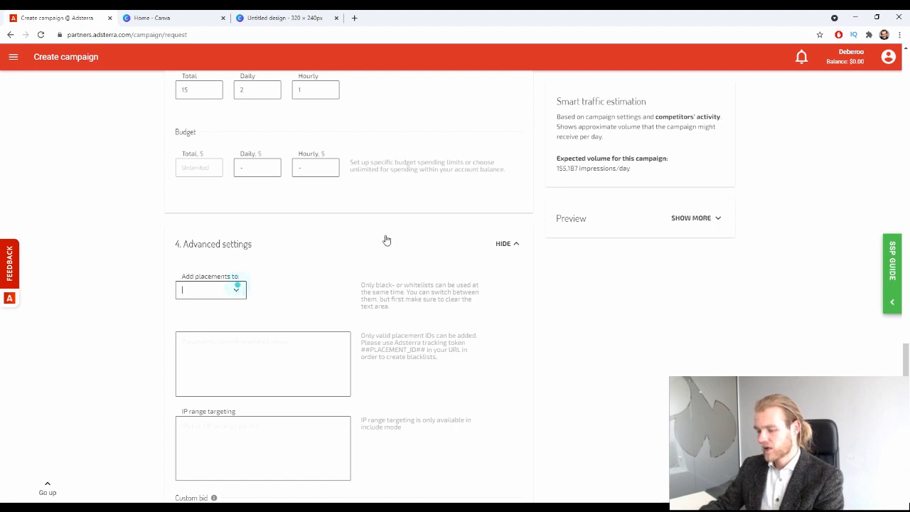
{"action": "scroll", "coordinate": [386, 237], "scroll_direction": "down", "scroll_amount": 2}
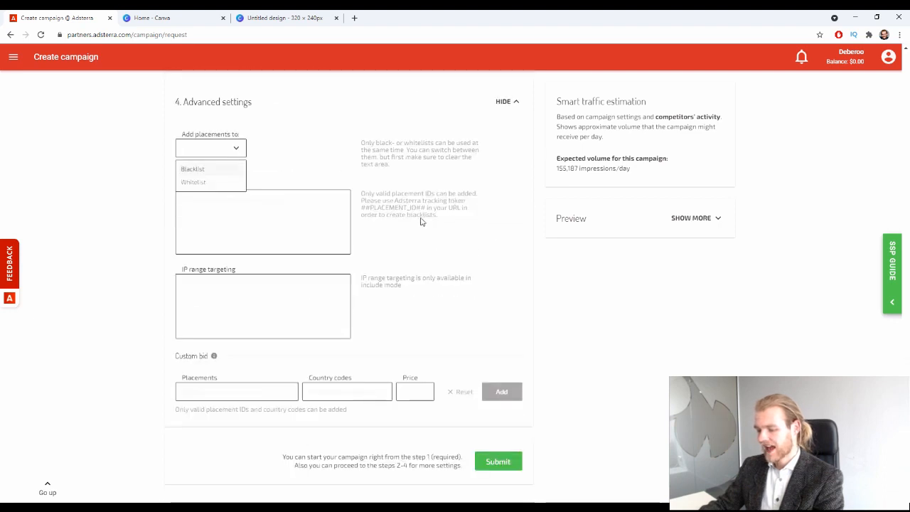
{"action": "left_click", "coordinate": [378, 167]}
Step: Look over the placement ID list, the IP range targeting and the custom bid's placements, country codes and price fields
{"action": "left_click", "coordinate": [278, 196]}
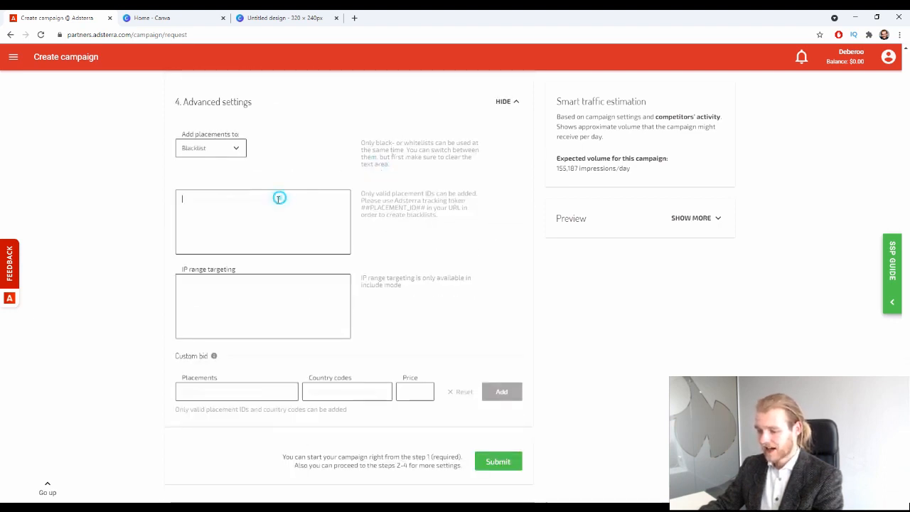
{"action": "left_click", "coordinate": [250, 321]}
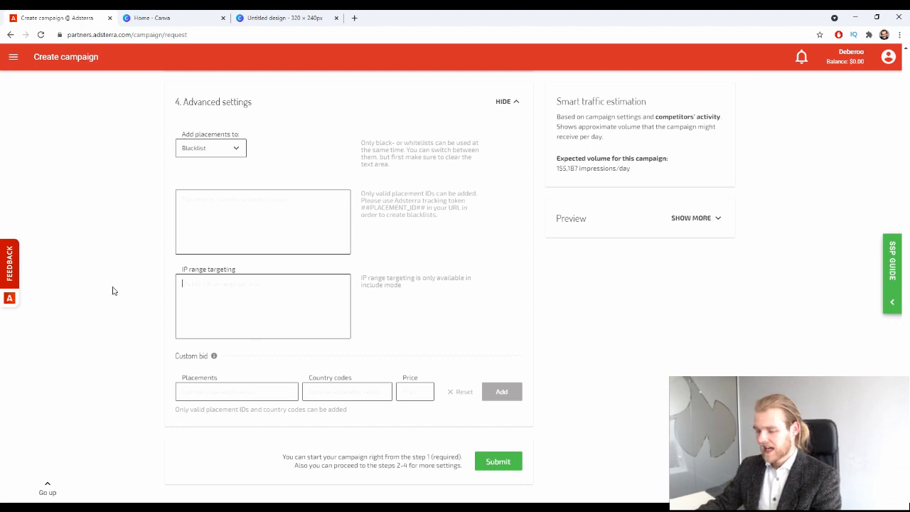
{"action": "scroll", "coordinate": [272, 349], "scroll_direction": "down", "scroll_amount": 1}
{"action": "left_click", "coordinate": [262, 364]}
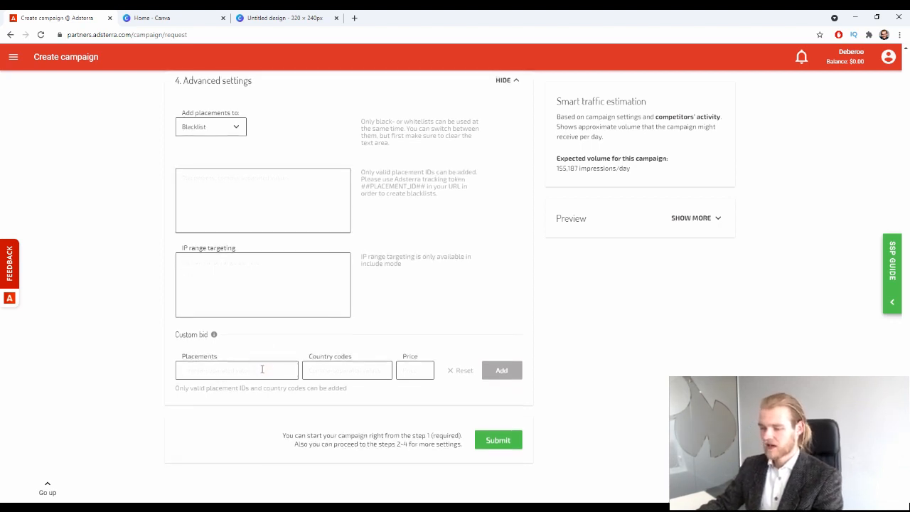
{"action": "left_click", "coordinate": [326, 373]}
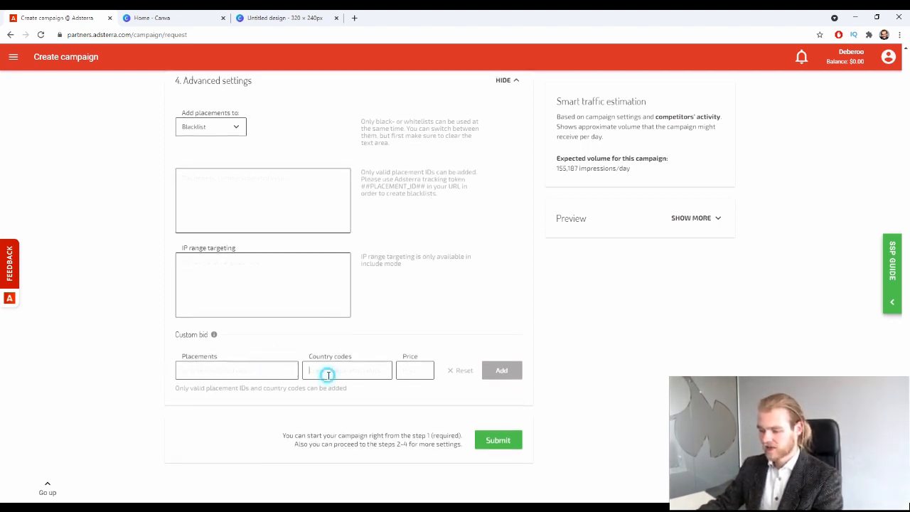
{"action": "left_click", "coordinate": [347, 350]}
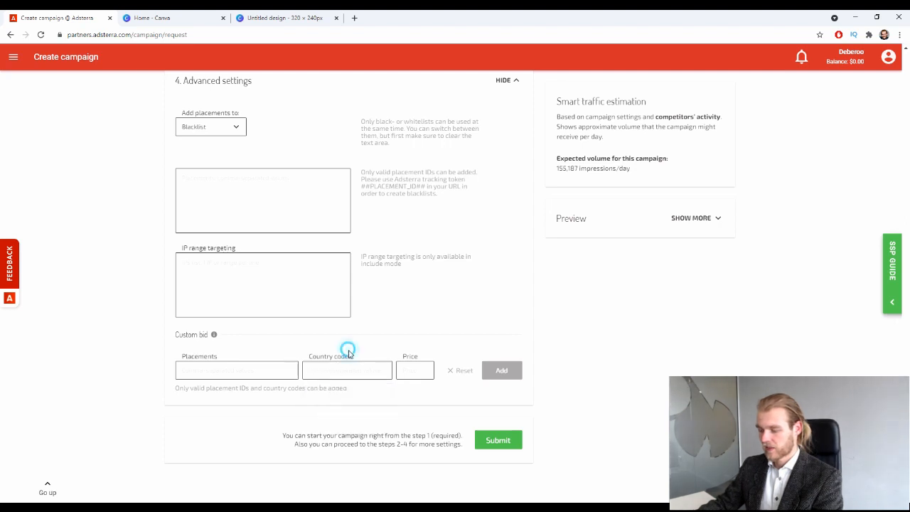
{"action": "left_click", "coordinate": [407, 366]}
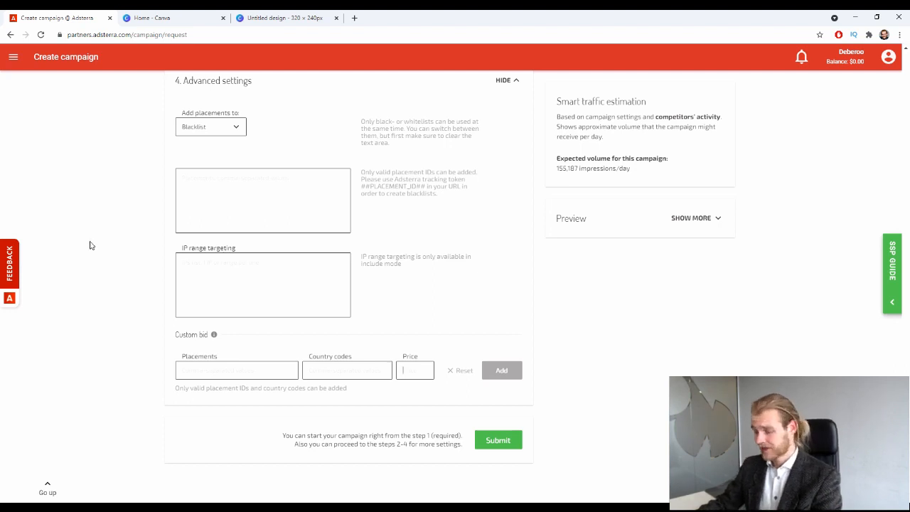
Step: Review the Deberoo campaign's preview summary, collapse it, and try to submit the campaign
{"action": "left_click", "coordinate": [700, 215]}
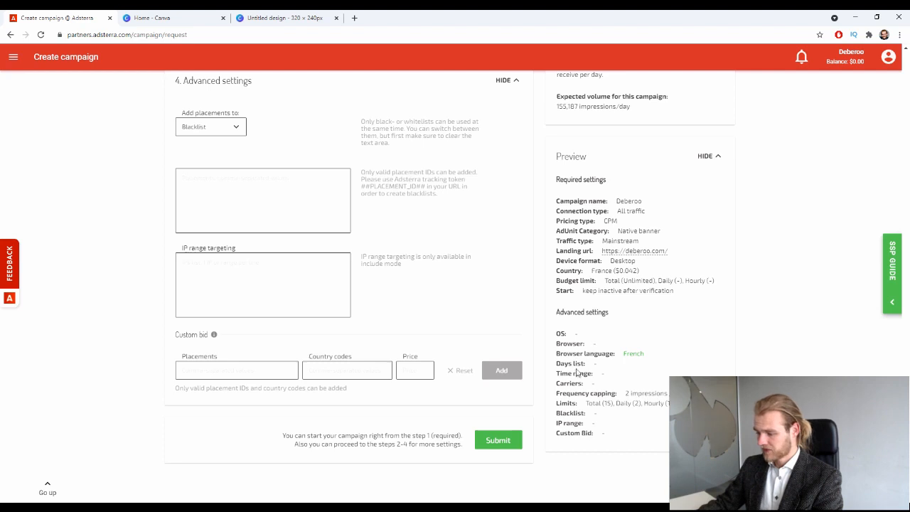
{"action": "left_click", "coordinate": [505, 445]}
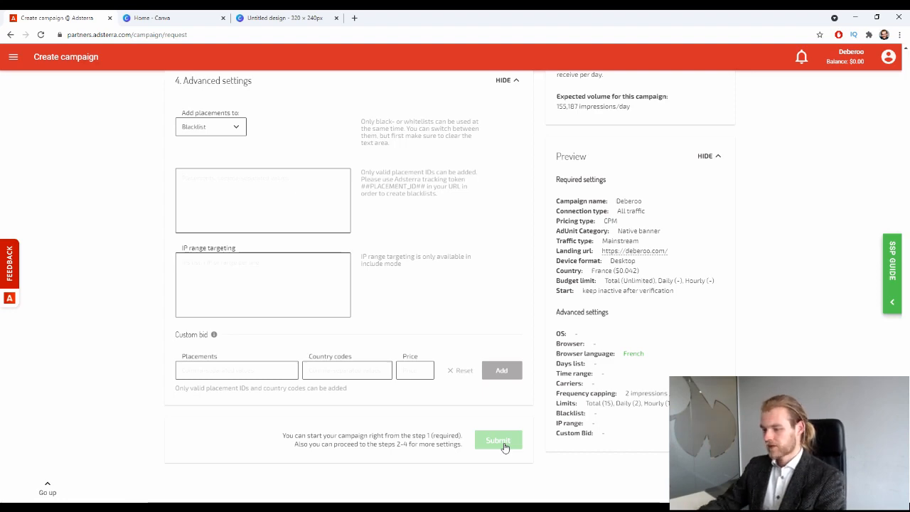
{"action": "scroll", "coordinate": [341, 238], "scroll_direction": "up", "scroll_amount": 15}
{"action": "scroll", "coordinate": [360, 233], "scroll_direction": "up", "scroll_amount": 5}
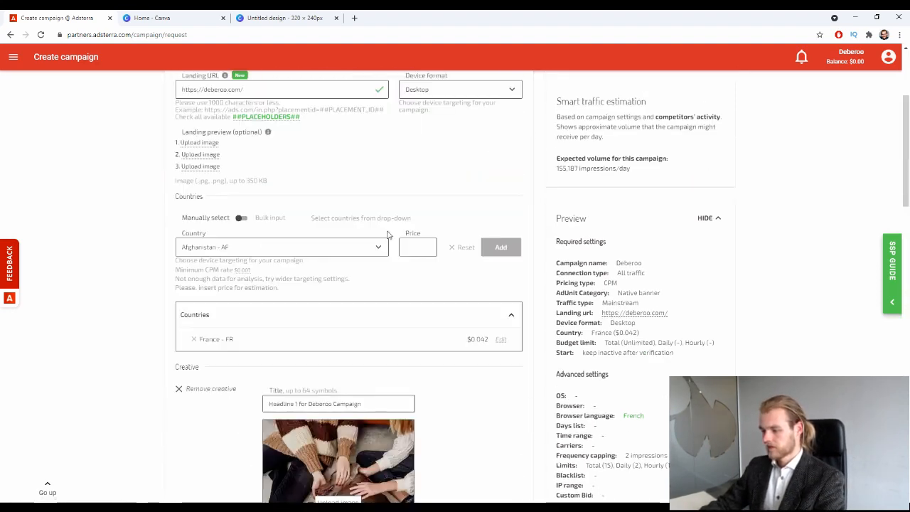
{"action": "scroll", "coordinate": [386, 233], "scroll_direction": "down", "scroll_amount": 15}
{"action": "scroll", "coordinate": [369, 238], "scroll_direction": "down", "scroll_amount": 5}
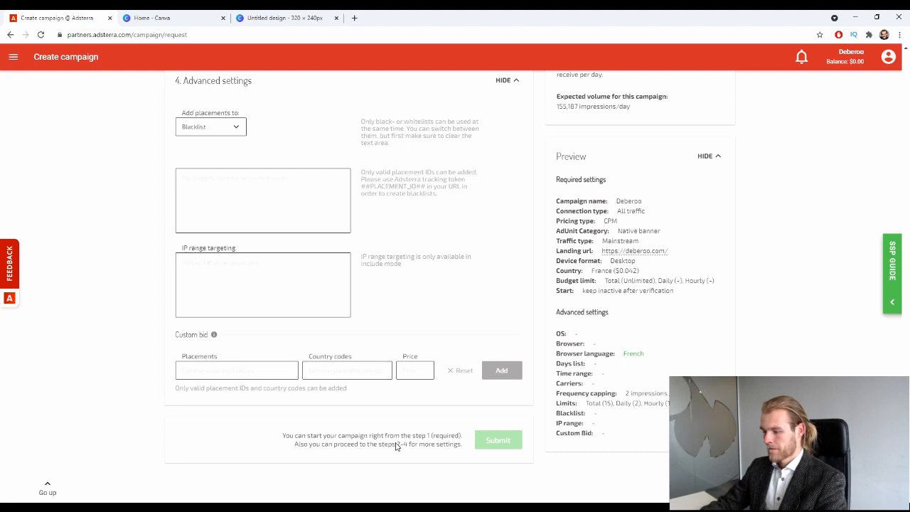
{"action": "left_click", "coordinate": [711, 155]}
{"action": "left_click", "coordinate": [507, 445]}
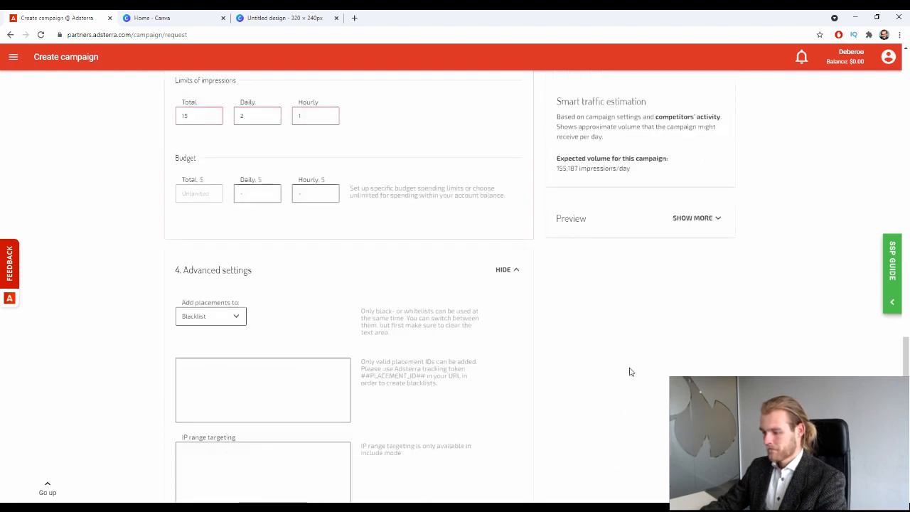
Step: Check the limits of impressions for errors and clear the total limit
{"action": "scroll", "coordinate": [548, 335], "scroll_direction": "up", "scroll_amount": 3}
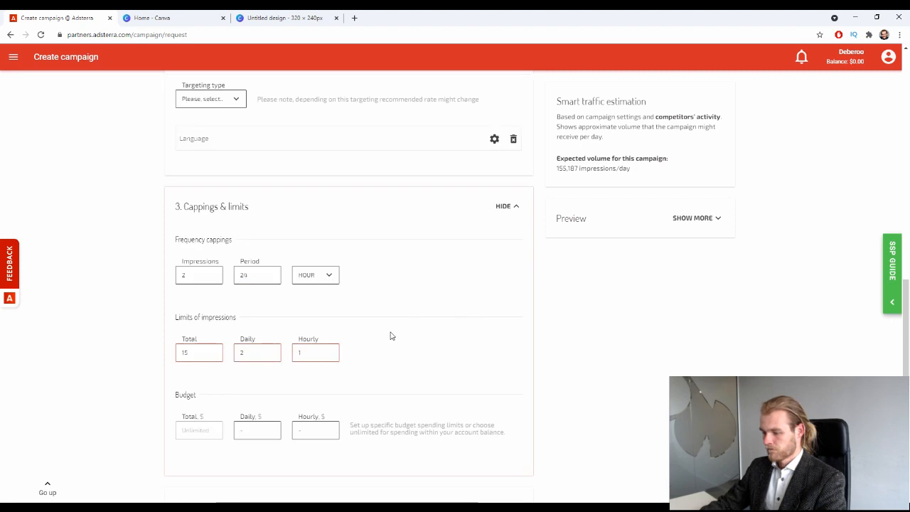
{"action": "mouse_move", "coordinate": [328, 353]}
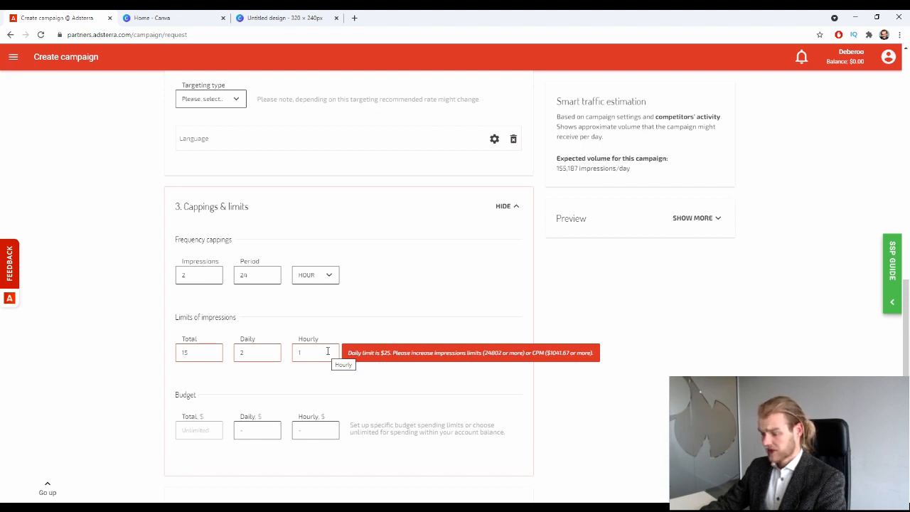
{"action": "double_click", "coordinate": [199, 352]}
{"action": "key", "text": "BackSpace"}
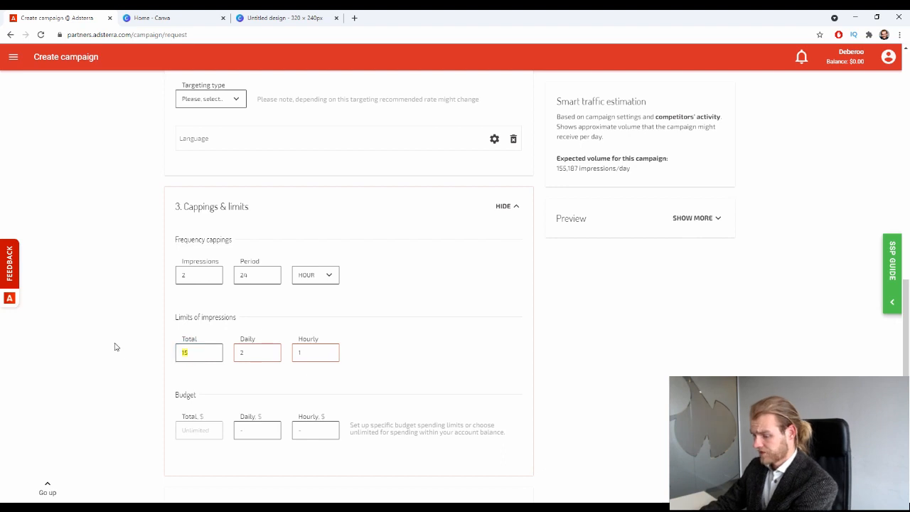
{"action": "left_click", "coordinate": [379, 320]}
Step: Clear the daily and hourly limits of impressions
{"action": "double_click", "coordinate": [250, 349]}
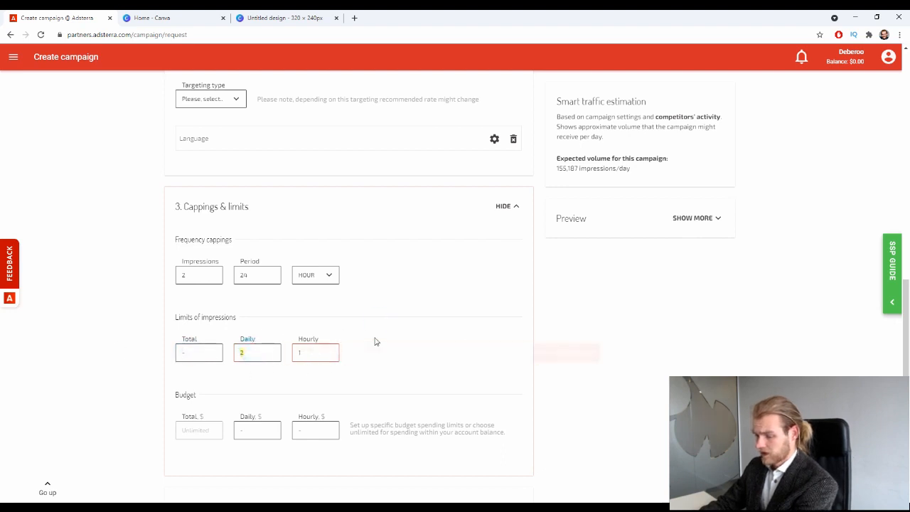
{"action": "left_click", "coordinate": [230, 318]}
{"action": "left_click", "coordinate": [197, 318]}
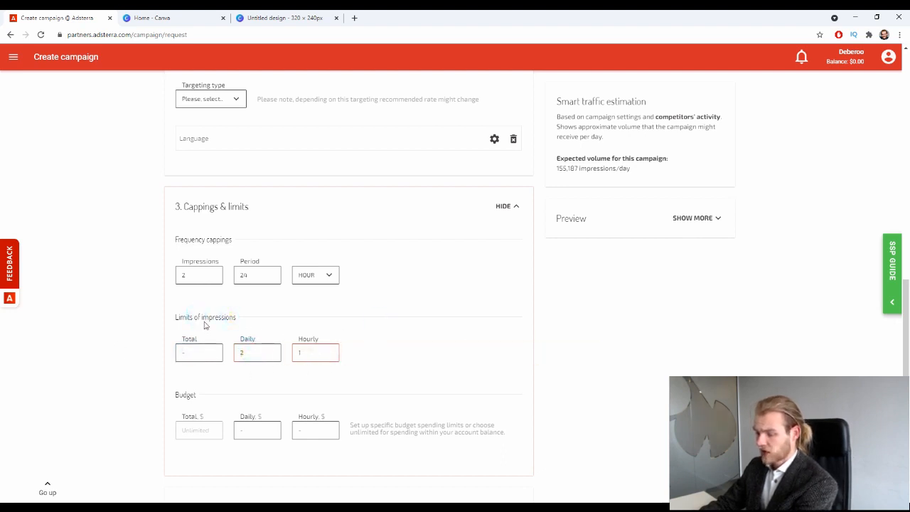
{"action": "double_click", "coordinate": [264, 349]}
{"action": "key", "text": "BackSpace"}
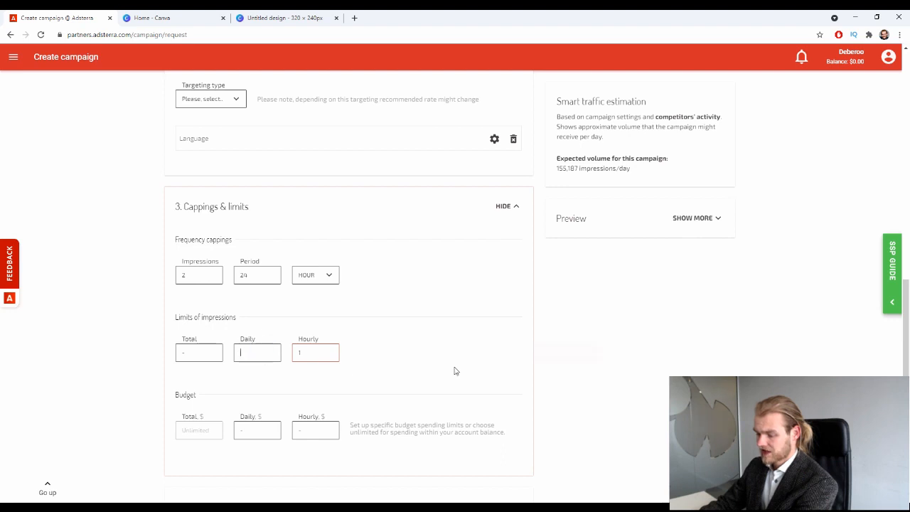
{"action": "left_click_drag", "start_coordinate": [342, 352], "coordinate": [252, 355]}
{"action": "double_click", "coordinate": [305, 361]}
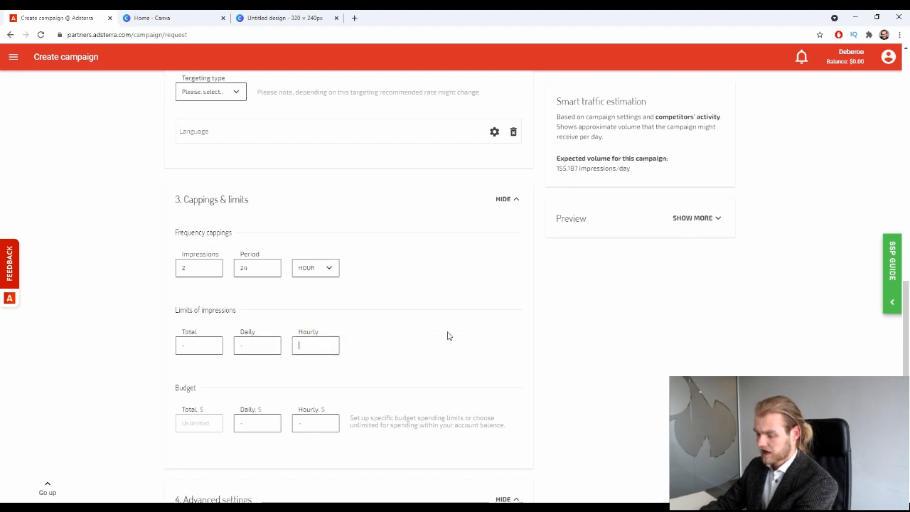
Step: Submit the campaign form without impression limits and review the required and advanced settings on the check page
{"action": "scroll", "coordinate": [447, 335], "scroll_direction": "down", "scroll_amount": 6}
{"action": "scroll", "coordinate": [550, 406], "scroll_direction": "up", "scroll_amount": 6}
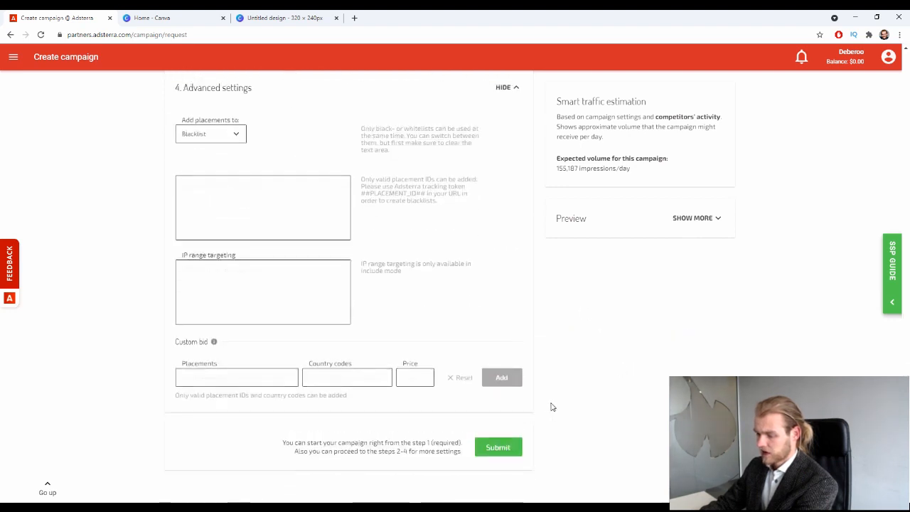
{"action": "left_click_drag", "start_coordinate": [170, 314], "coordinate": [225, 331]}
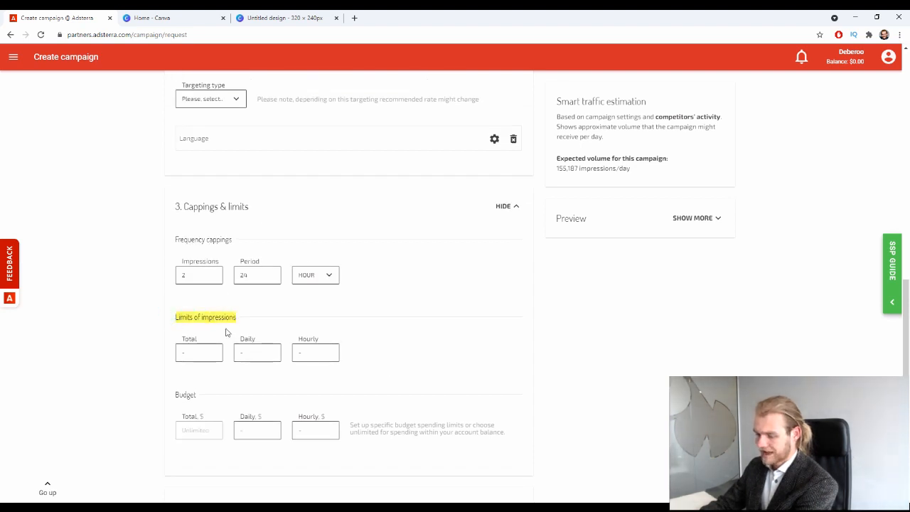
{"action": "left_click", "coordinate": [223, 317]}
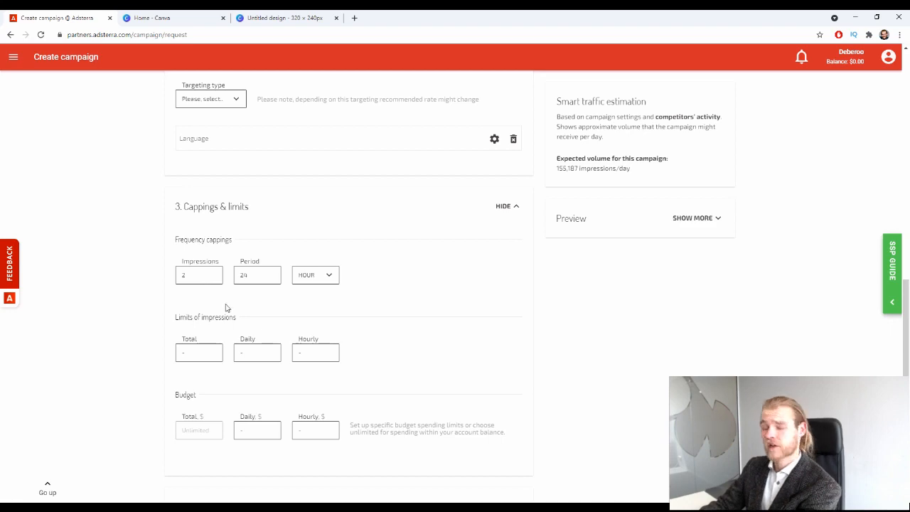
{"action": "scroll", "coordinate": [226, 335], "scroll_direction": "down", "scroll_amount": 5}
{"action": "scroll", "coordinate": [226, 347], "scroll_direction": "up", "scroll_amount": 3}
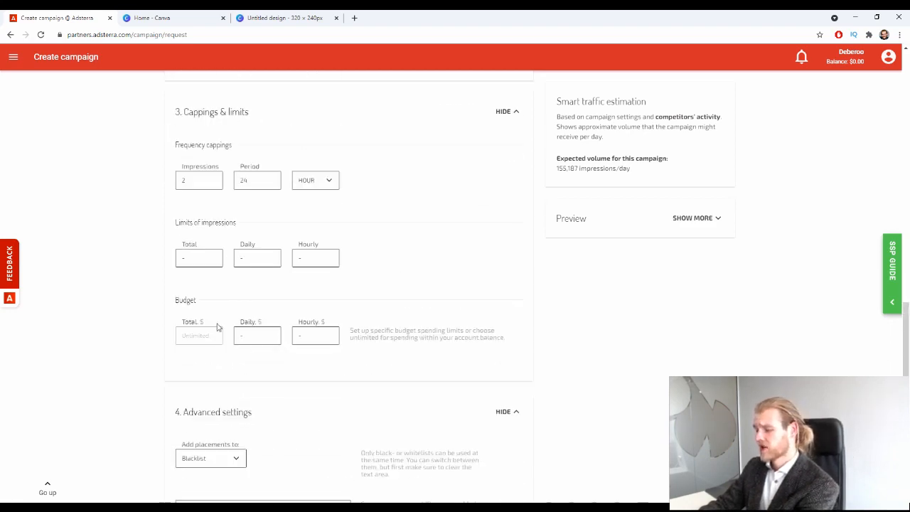
{"action": "scroll", "coordinate": [302, 262], "scroll_direction": "down", "scroll_amount": 5}
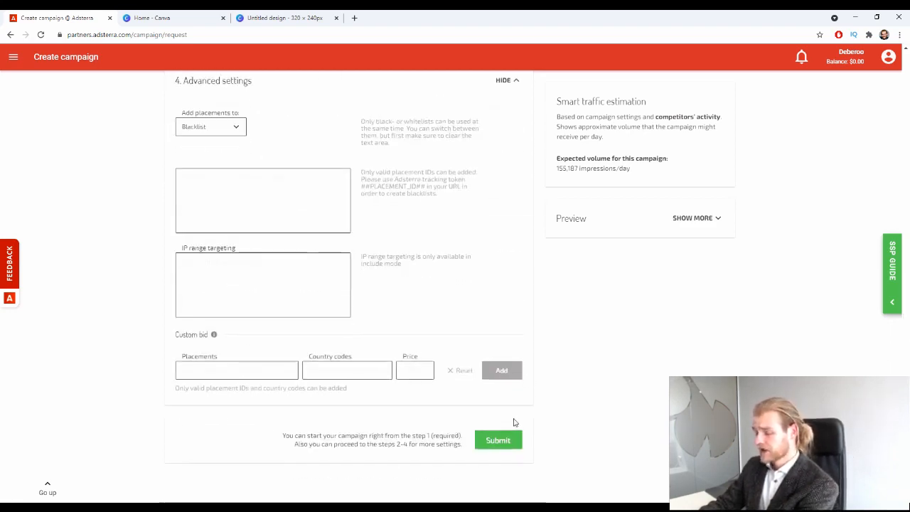
{"action": "left_click", "coordinate": [500, 440]}
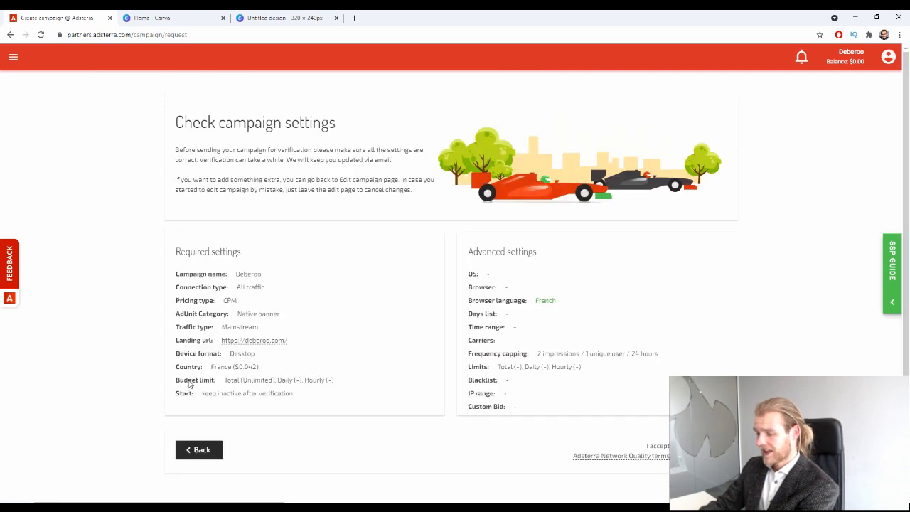
{"action": "scroll", "coordinate": [661, 233], "scroll_direction": "down", "scroll_amount": 1}
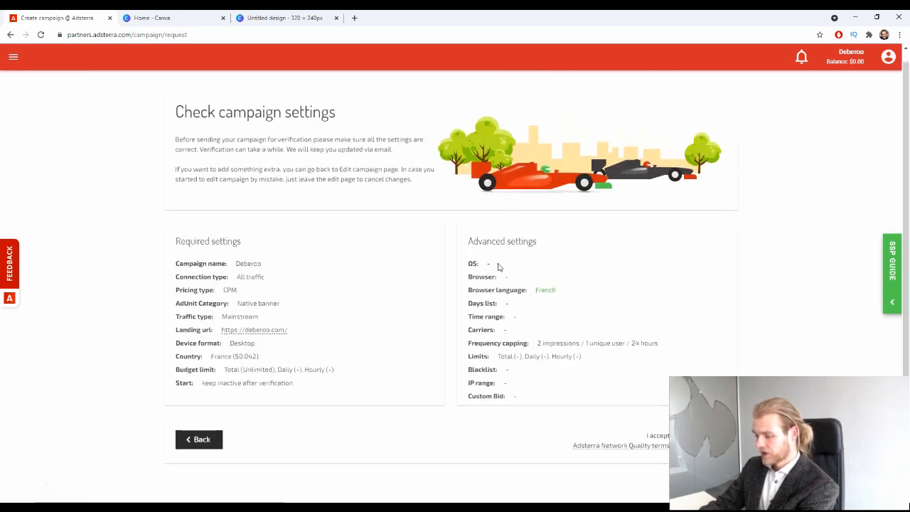